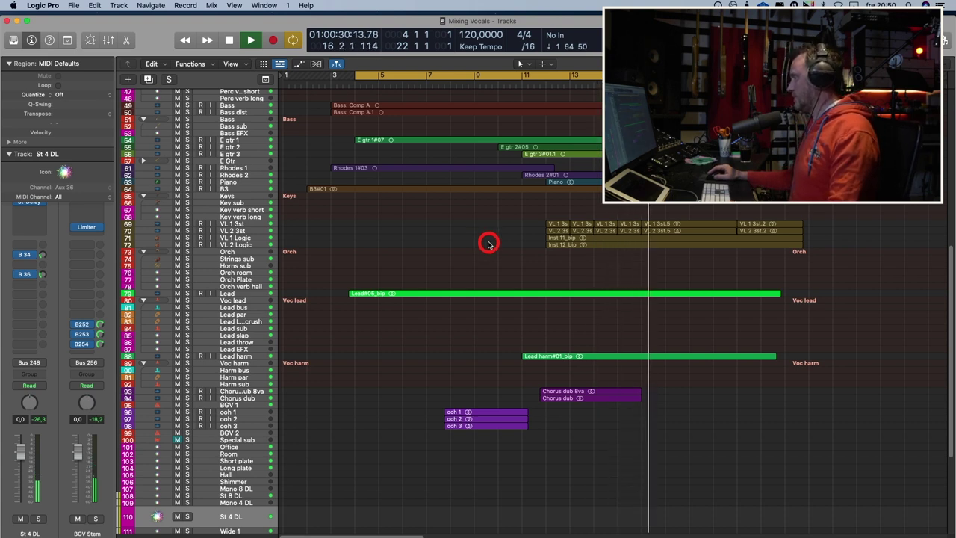
Step: Stop playback and zoom in on the Dr rib track around the bar 12 transition
{"action": "key", "text": "space"}
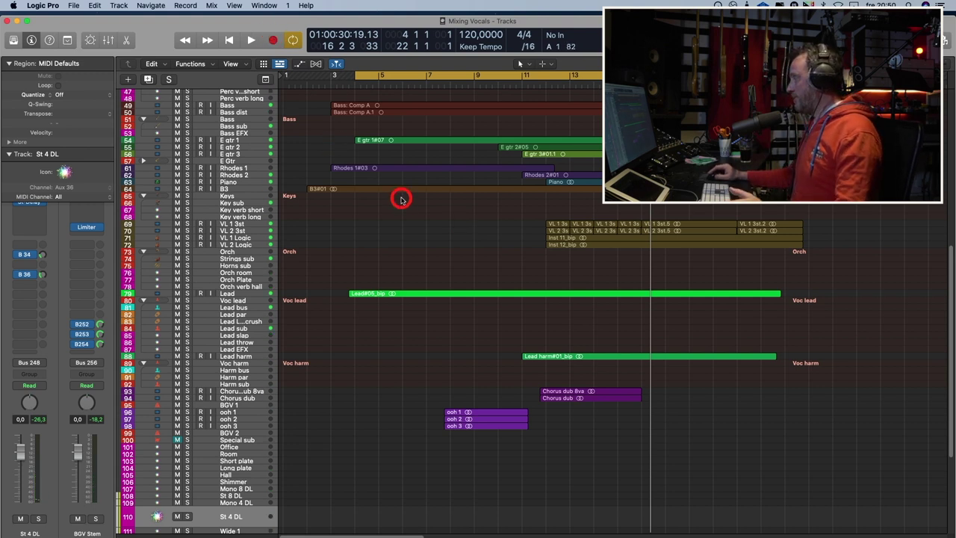
{"action": "scroll", "coordinate": [400, 202], "scroll_direction": "up", "scroll_amount": 10}
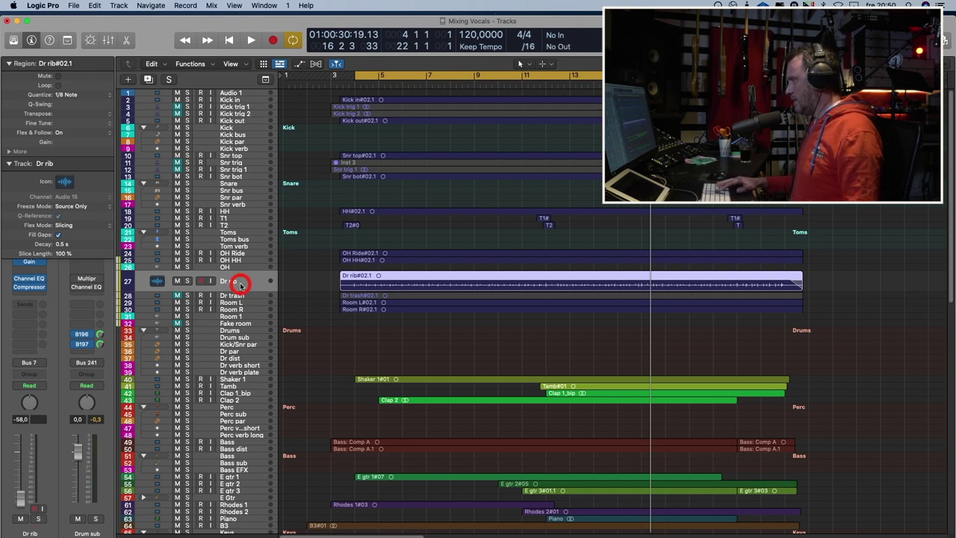
{"action": "key", "text": "super+Down"}
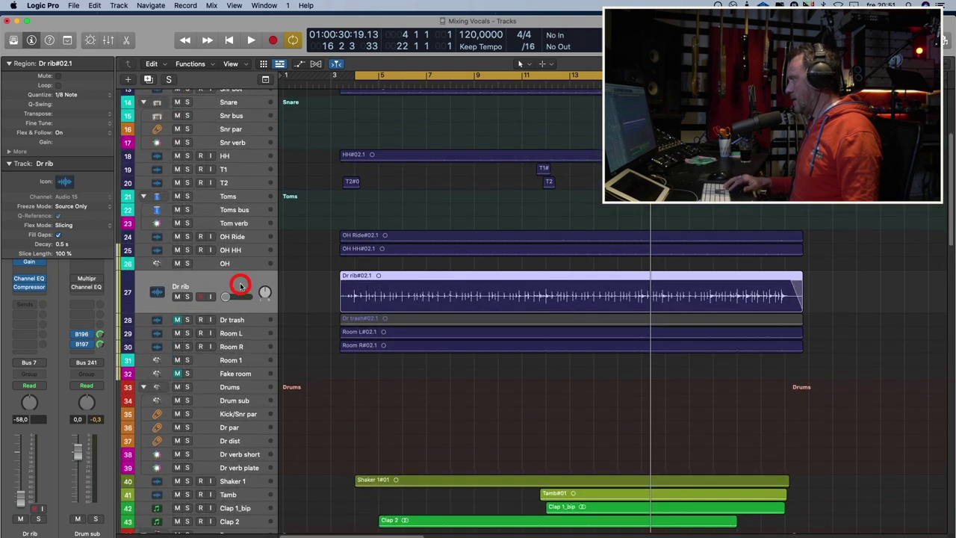
{"action": "key", "text": "super+Right"}
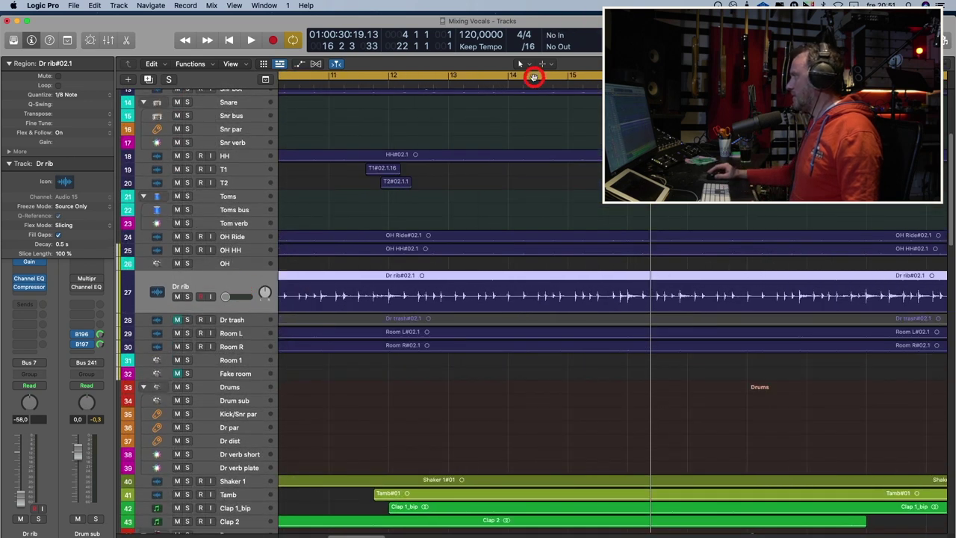
Step: Turn off the cycle range, listen from bar 11 to just past bar 12, and return the playhead to bar 11
{"action": "left_click", "coordinate": [474, 77]}
{"action": "left_click", "coordinate": [343, 80]}
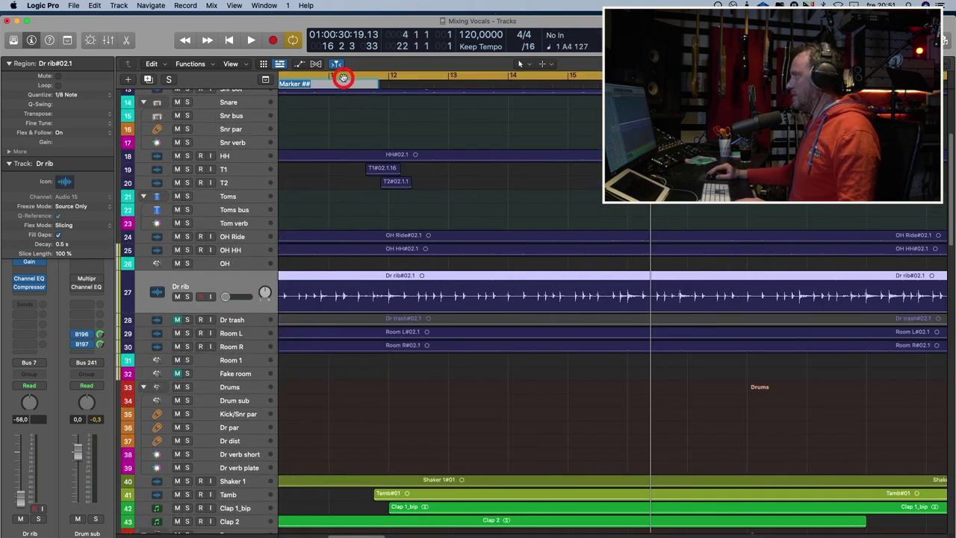
{"action": "left_click", "coordinate": [344, 78]}
{"action": "left_click", "coordinate": [341, 84]}
{"action": "key", "text": "space"}
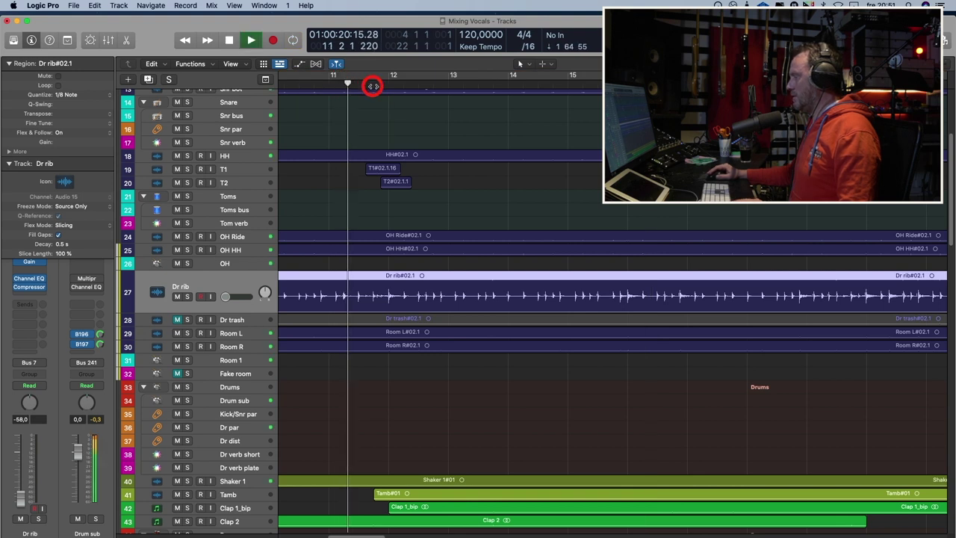
{"action": "key", "text": "space"}
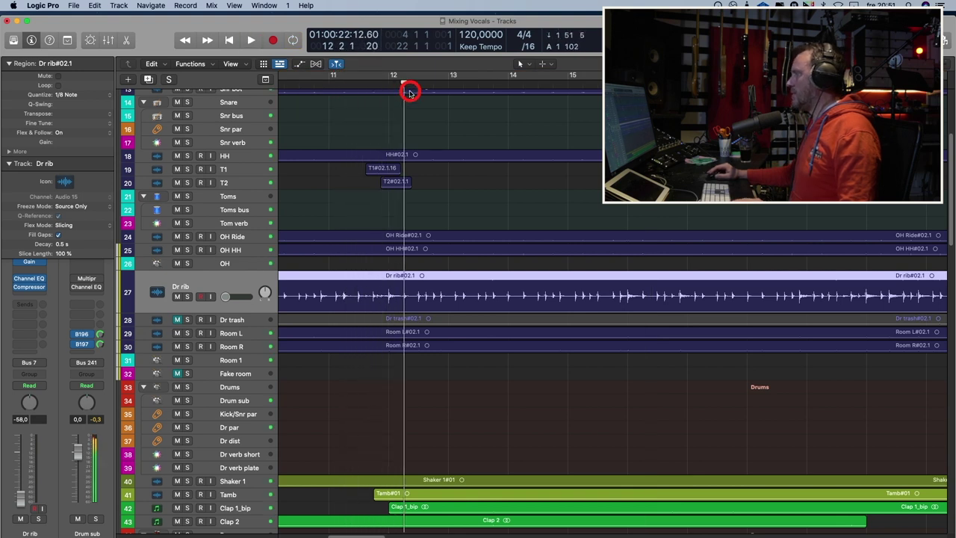
{"action": "left_click_drag", "start_coordinate": [406, 84], "coordinate": [346, 88]}
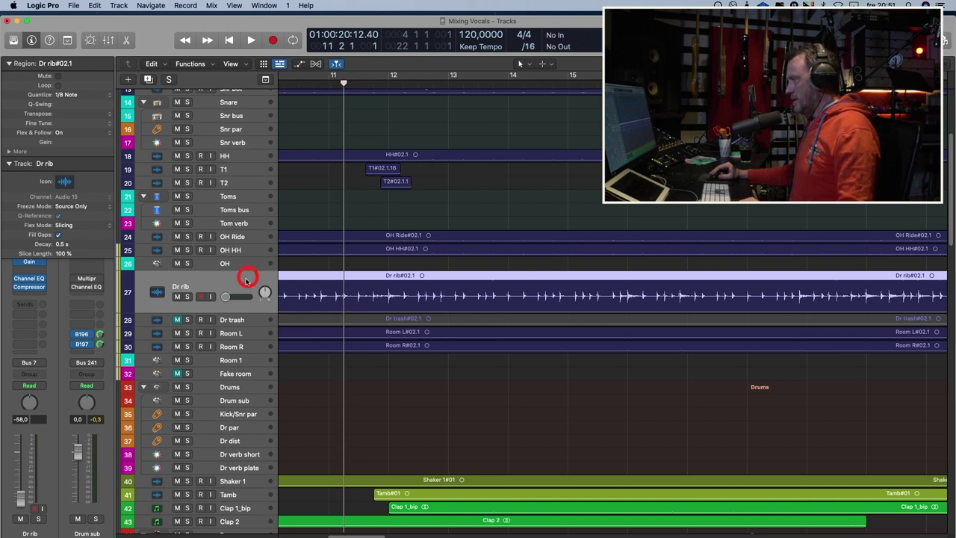
Step: Show automation and draw a Dr rib volume ramp from -58,0 dB at bar 11 through -16,7 dB to -5,5 dB at bar 12
{"action": "key", "text": "a"}
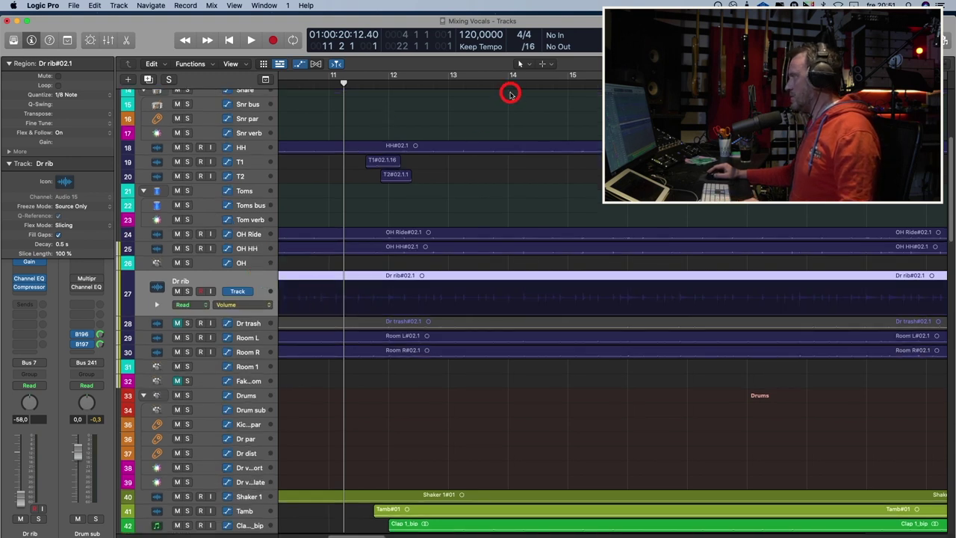
{"action": "left_click", "coordinate": [331, 316]}
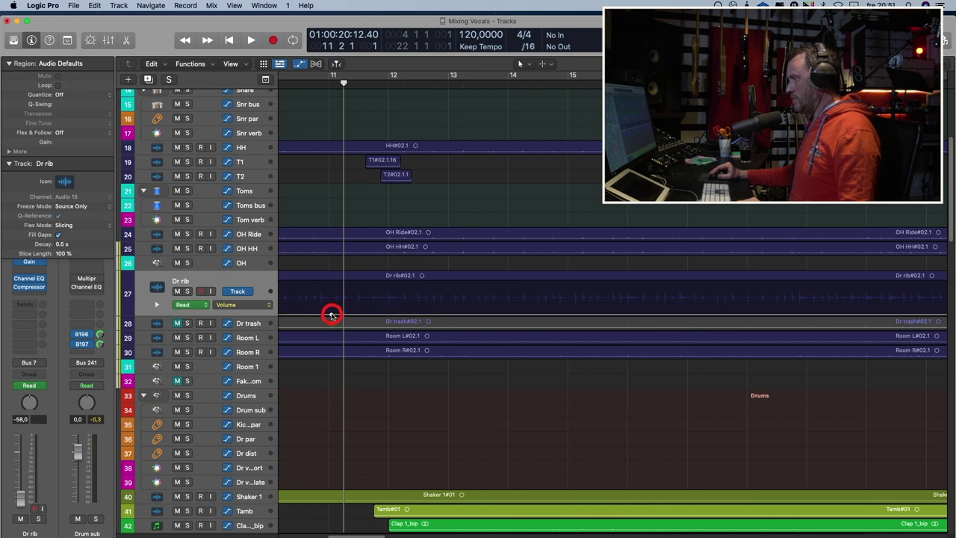
{"action": "left_click", "coordinate": [390, 313]}
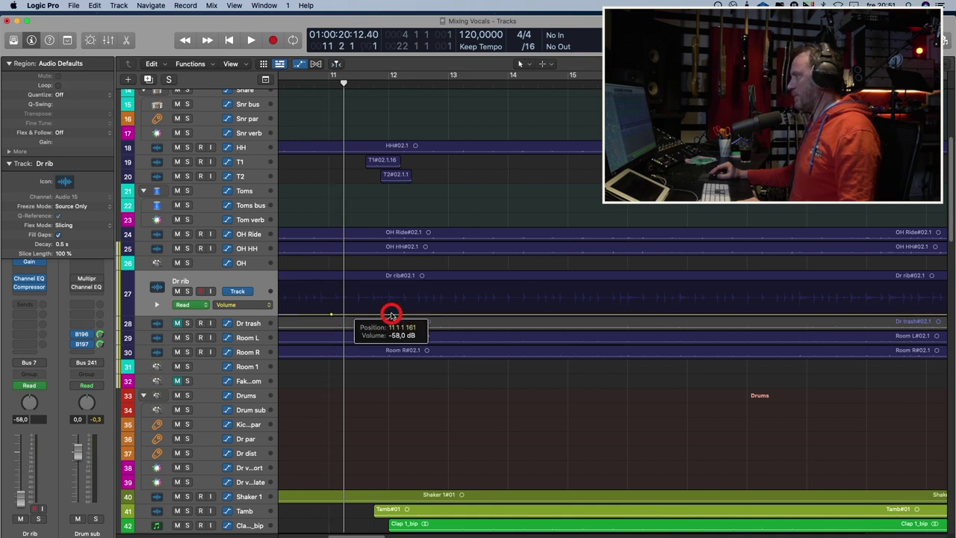
{"action": "left_click", "coordinate": [391, 314]}
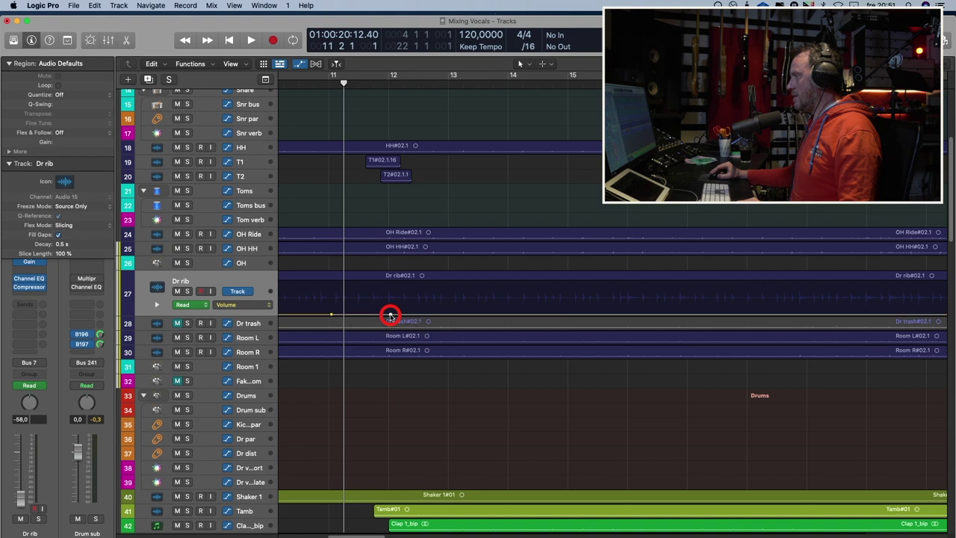
{"action": "left_click_drag", "start_coordinate": [371, 314], "coordinate": [392, 299]}
Step: Audition the Dr rib volume ramp twice, starting a few bars before bar 12
{"action": "key", "text": "comma"}
{"action": "key", "text": "comma"}
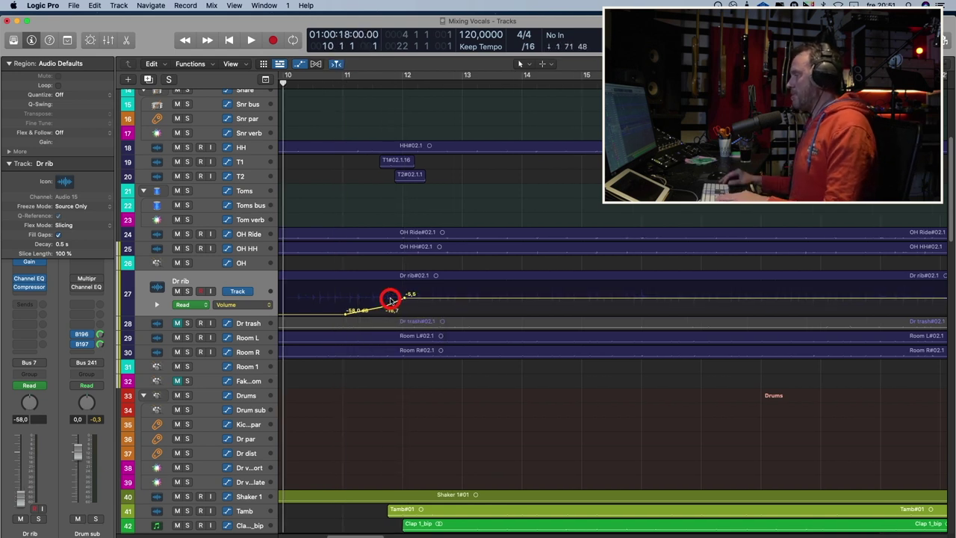
{"action": "key", "text": "space"}
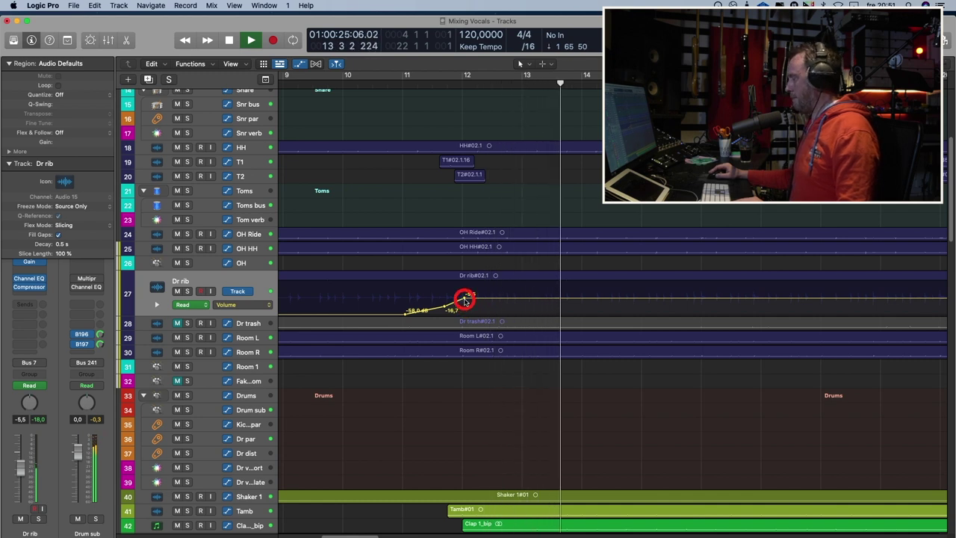
{"action": "key", "text": "space"}
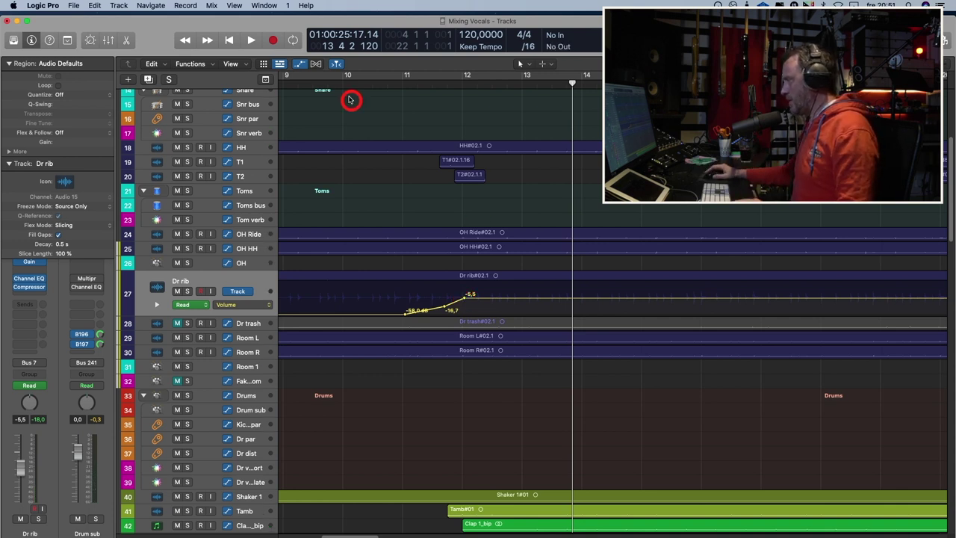
{"action": "left_click", "coordinate": [286, 86]}
{"action": "key", "text": "space"}
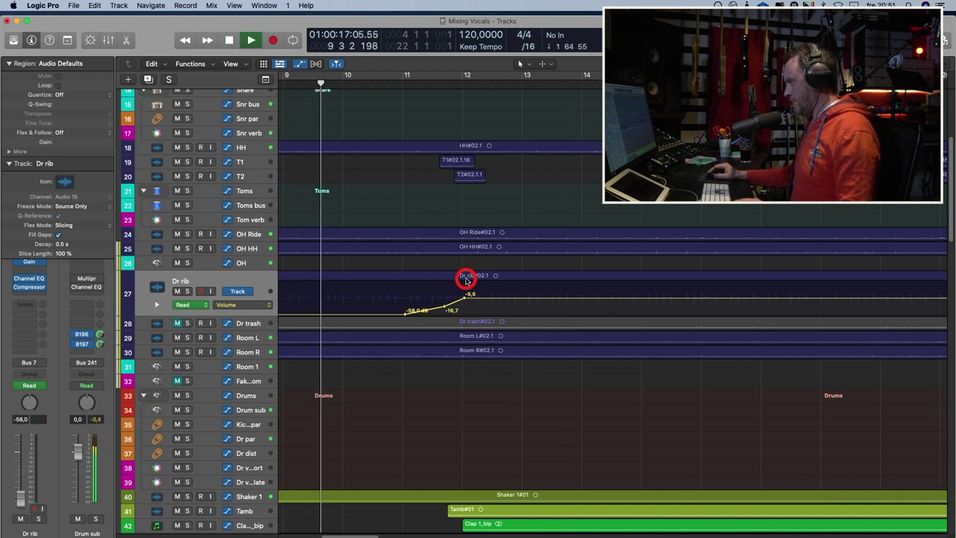
{"action": "left_click_drag", "start_coordinate": [466, 279], "coordinate": [478, 287]}
{"action": "key", "text": "space"}
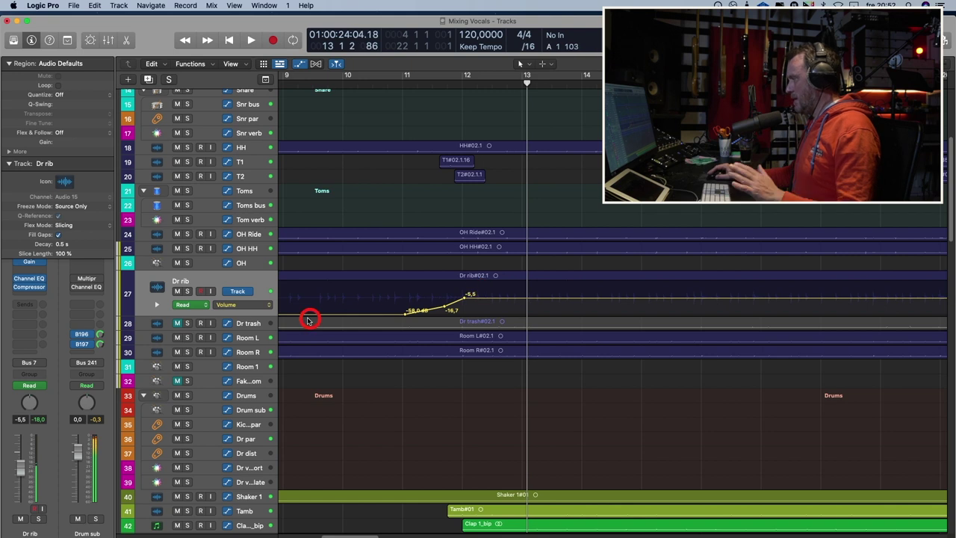
Step: Unmute Dr trash and draw its volume ramp from -∞ dB at bar 11 through -19,4 dB to -10,7 dB at bar 12
{"action": "left_click", "coordinate": [253, 323]}
{"action": "left_click", "coordinate": [177, 306]}
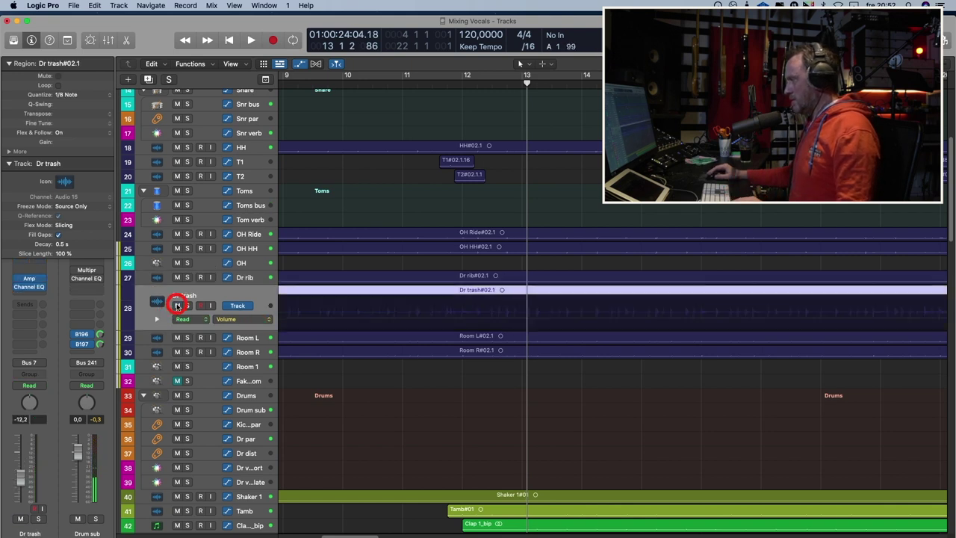
{"action": "left_click", "coordinate": [81, 437]}
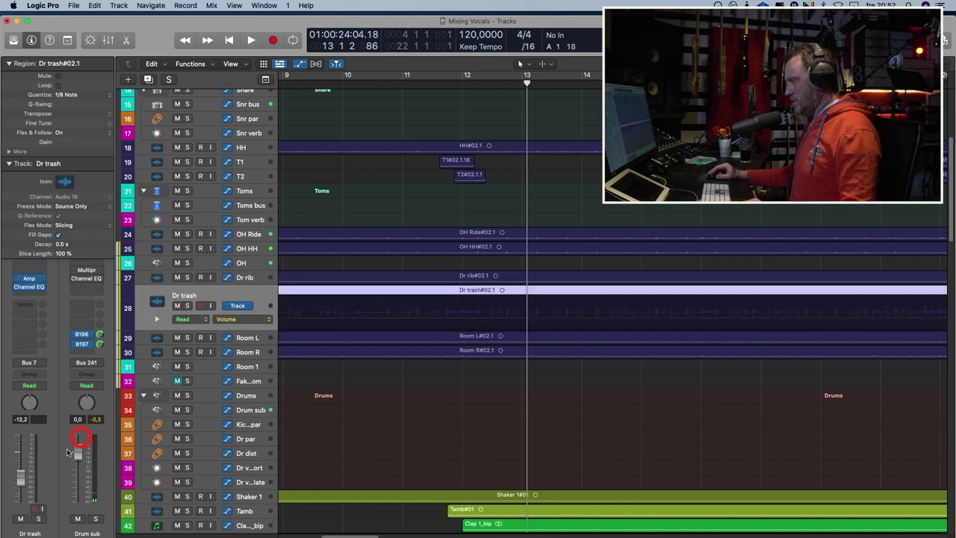
{"action": "left_click", "coordinate": [464, 331]}
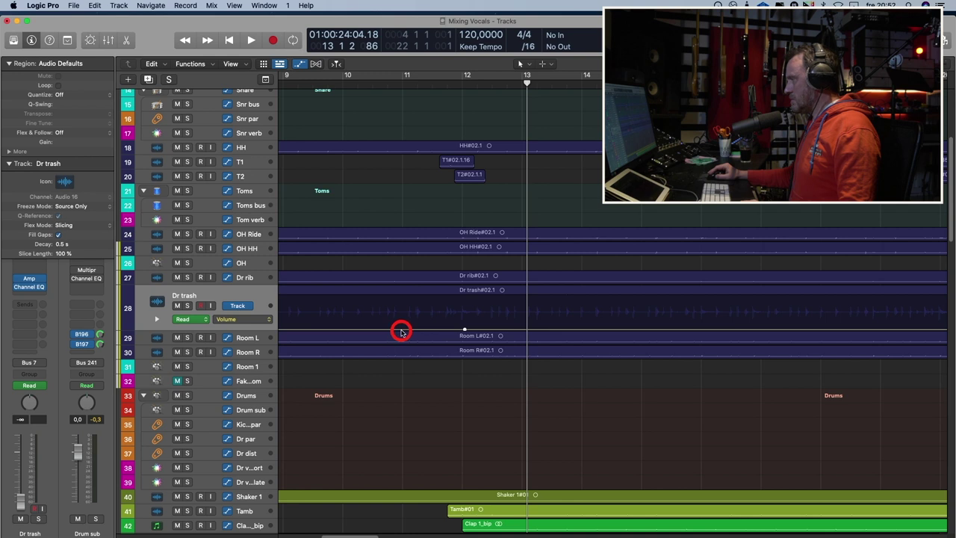
{"action": "mouse_move", "coordinate": [401, 332]}
{"action": "left_mouse_down"}
{"action": "mouse_move", "coordinate": [434, 331]}
{"action": "mouse_move", "coordinate": [405, 330]}
{"action": "mouse_move", "coordinate": [414, 333]}
{"action": "left_mouse_up"}
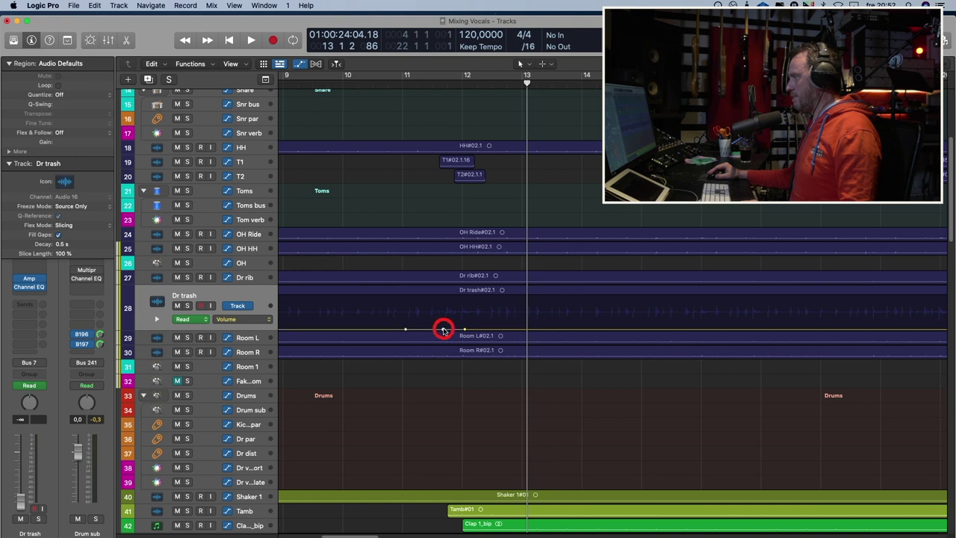
{"action": "left_click_drag", "start_coordinate": [464, 330], "coordinate": [485, 321]}
Step: Audition the Dr trash volume ramp from bar 10 past bar 14
{"action": "key", "text": "comma"}
{"action": "key", "text": "comma"}
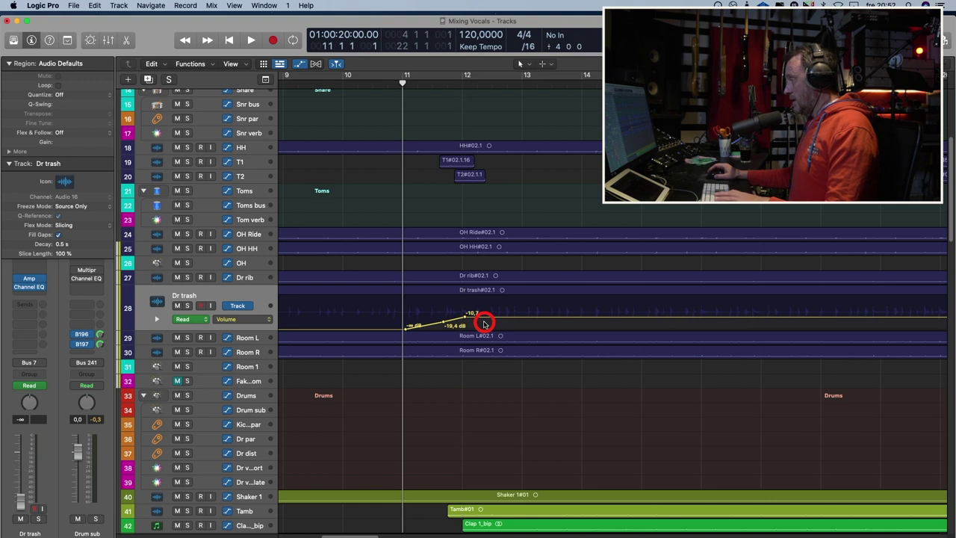
{"action": "key", "text": "comma"}
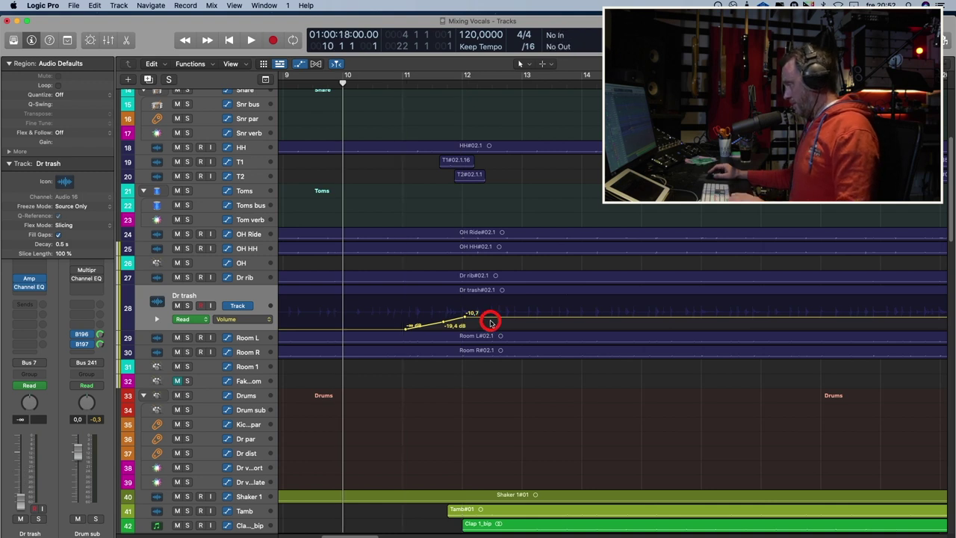
{"action": "key", "text": "space"}
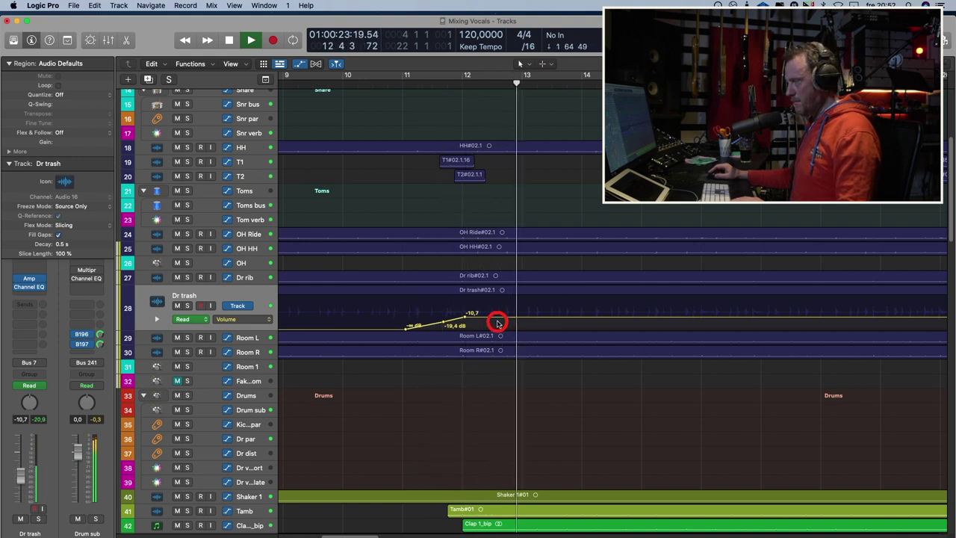
{"action": "left_click", "coordinate": [444, 323]}
{"action": "key", "text": "space"}
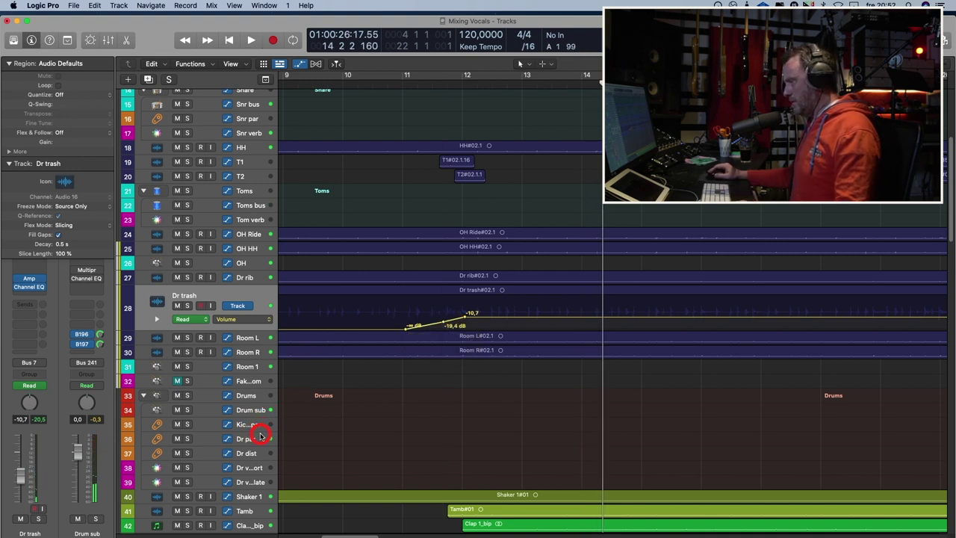
Step: Solo the Drum sub to hear the drum build-up on its own, and unsolo it after listening
{"action": "left_click", "coordinate": [187, 409]}
{"action": "key", "text": "space"}
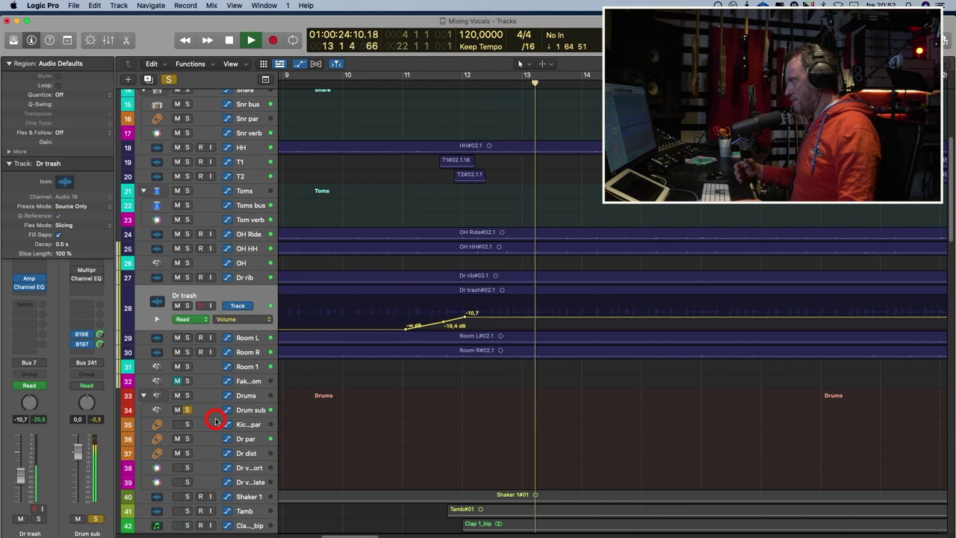
{"action": "key", "text": "space"}
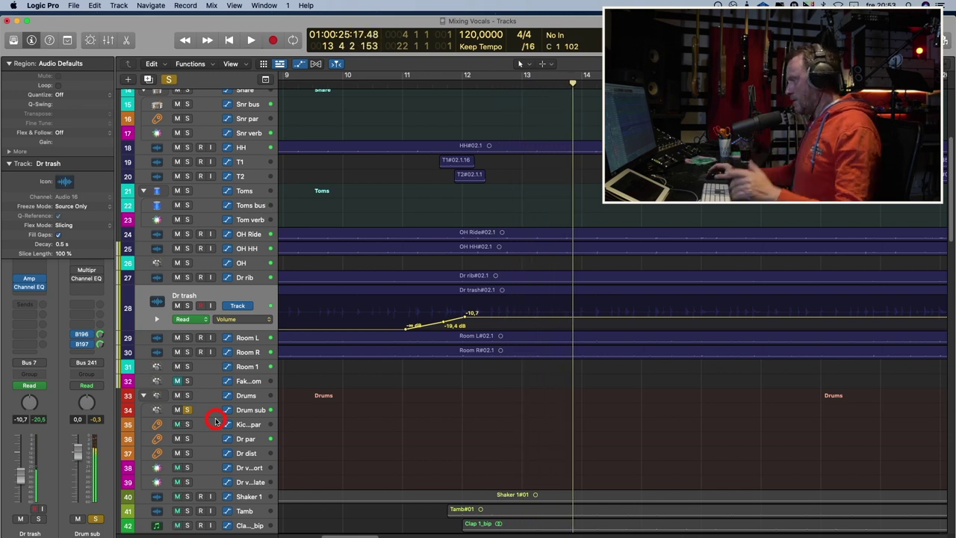
{"action": "left_click", "coordinate": [188, 410]}
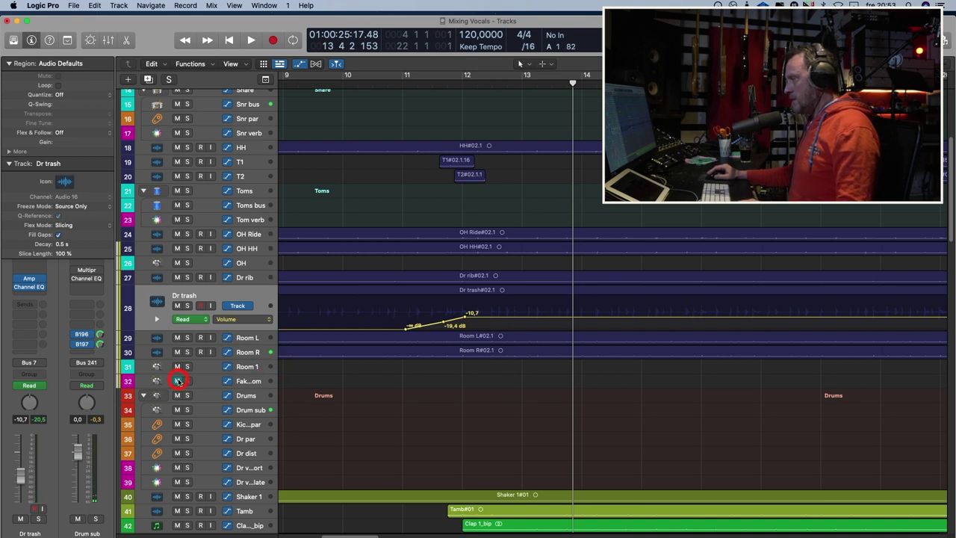
Step: Unmute the Fake room track and raise its level to -5,9 dB while playing the song from the start
{"action": "left_click", "coordinate": [206, 381]}
{"action": "key", "text": "Return"}
{"action": "key", "text": "space"}
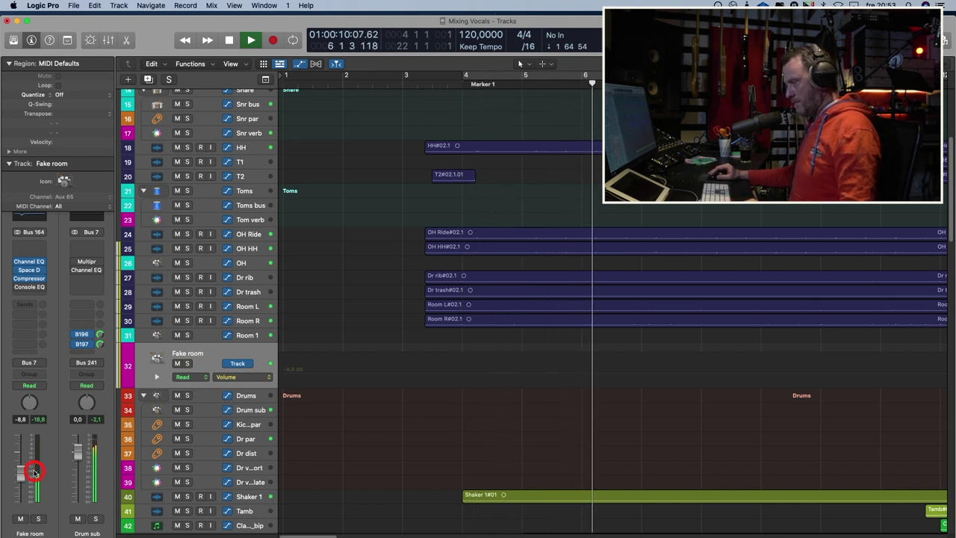
{"action": "mouse_move", "coordinate": [23, 470]}
{"action": "left_mouse_down"}
{"action": "mouse_move", "coordinate": [21, 429]}
{"action": "mouse_move", "coordinate": [23, 466]}
{"action": "left_mouse_up"}
{"action": "key", "text": "space"}
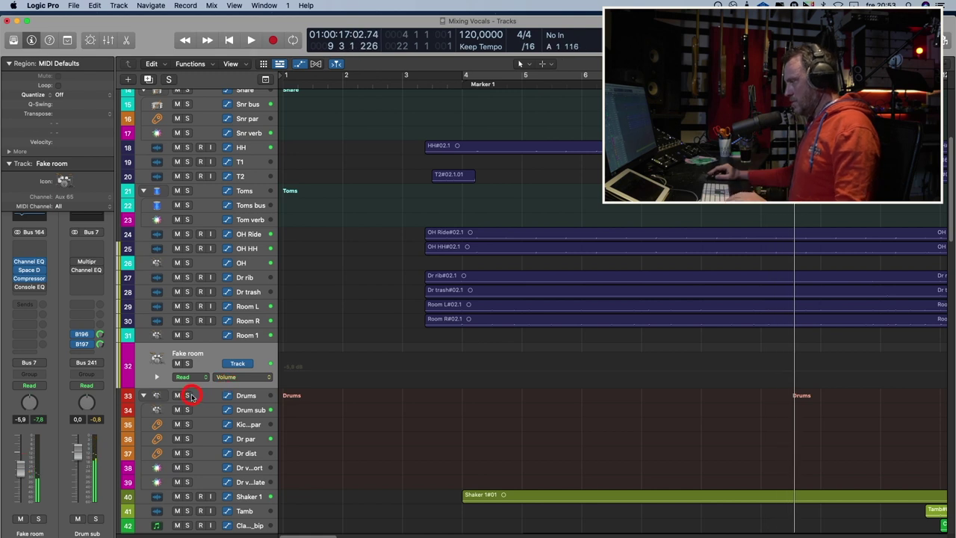
Step: Solo the Drums stack and lower the Fake room level to -13,2 dB while listening to the drums
{"action": "left_click", "coordinate": [189, 395]}
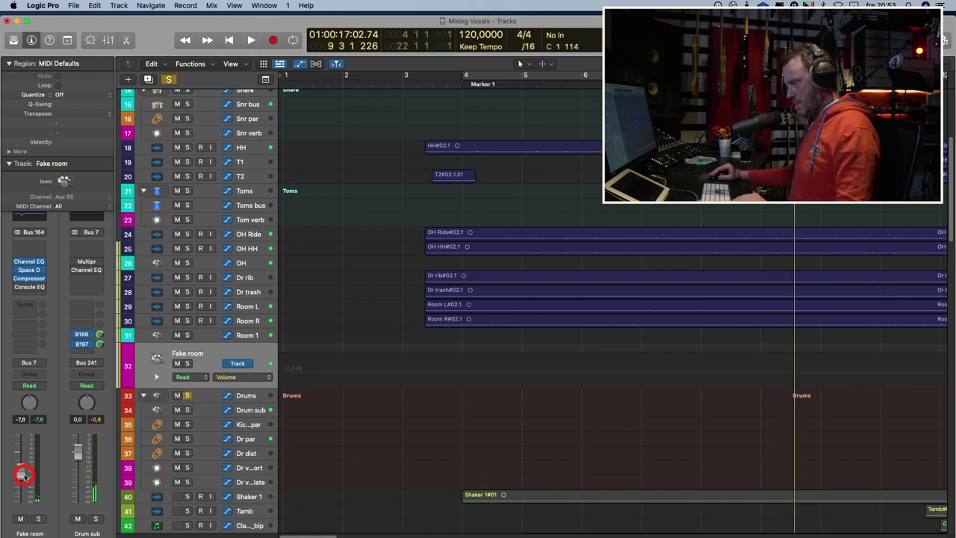
{"action": "key", "text": "space"}
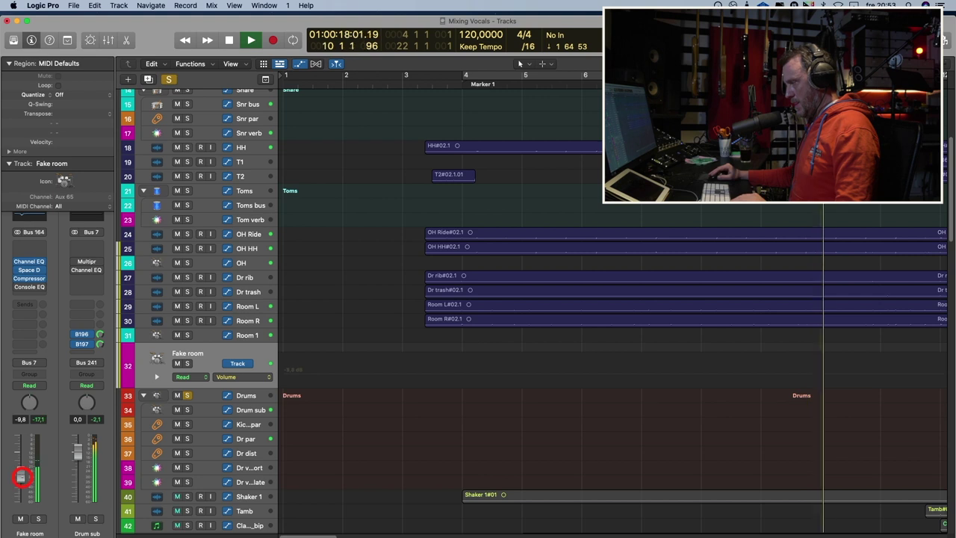
{"action": "left_click_drag", "start_coordinate": [22, 443], "coordinate": [25, 482]}
{"action": "key", "text": "space"}
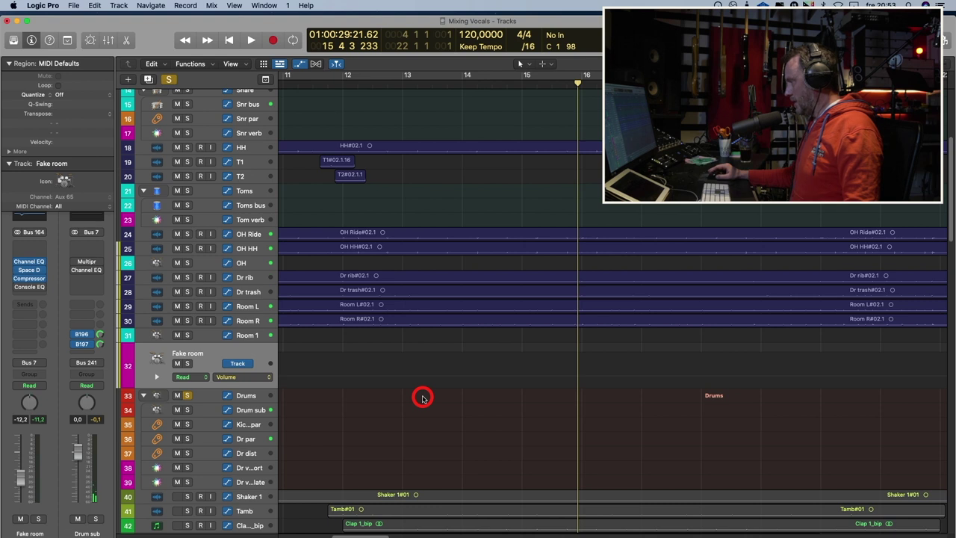
{"action": "left_click", "coordinate": [26, 472]}
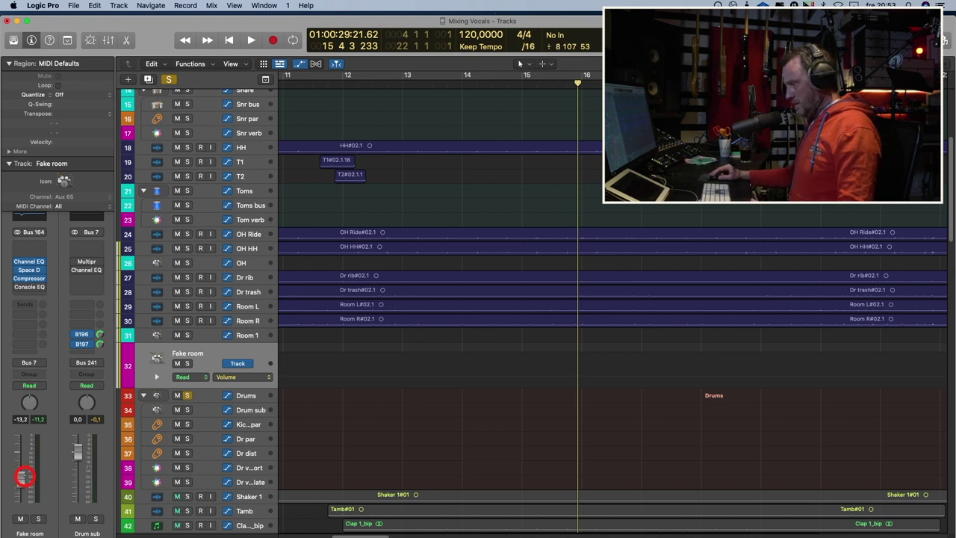
{"action": "left_click_drag", "start_coordinate": [25, 475], "coordinate": [45, 468]}
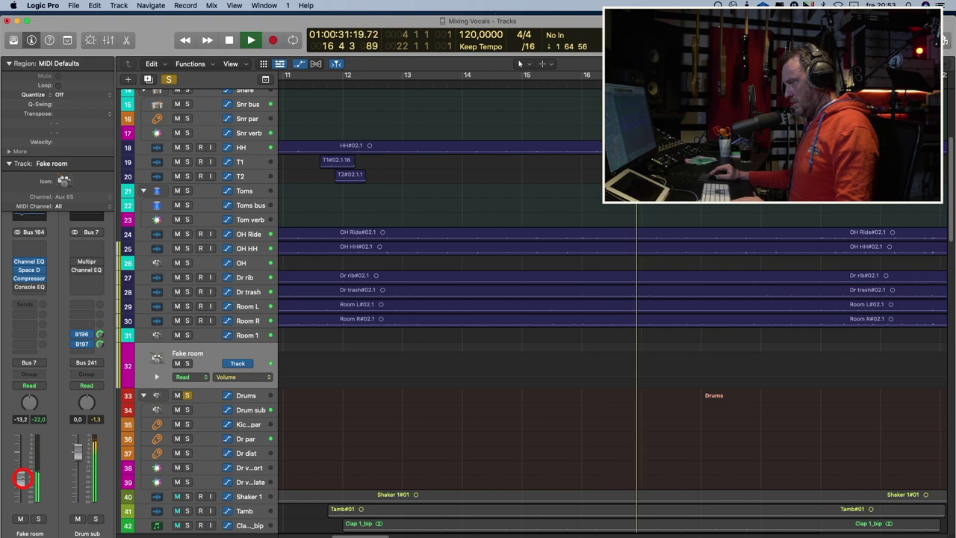
Step: Settle the Fake room level at -15,0 dB while replaying the soloed drums from around bar 4
{"action": "left_click_drag", "start_coordinate": [22, 478], "coordinate": [22, 464]}
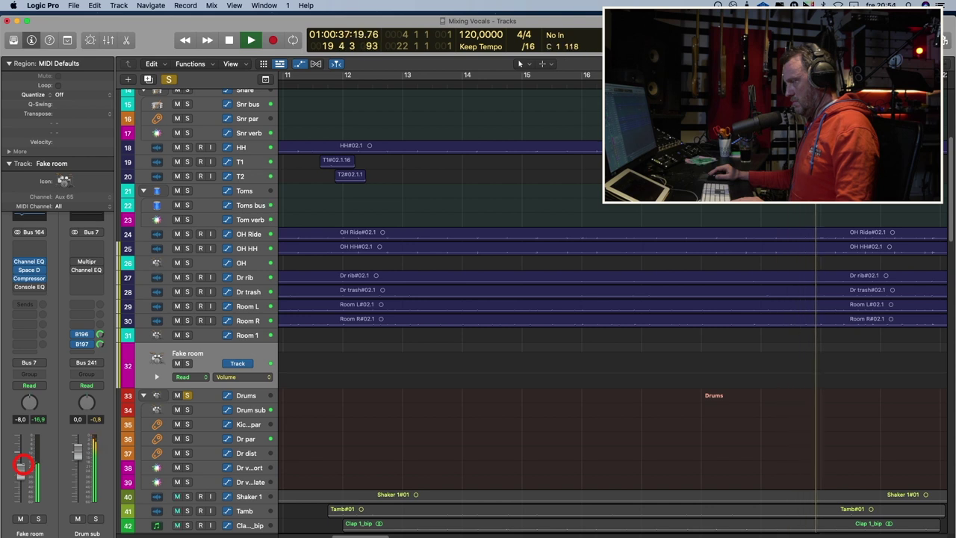
{"action": "key", "text": "space"}
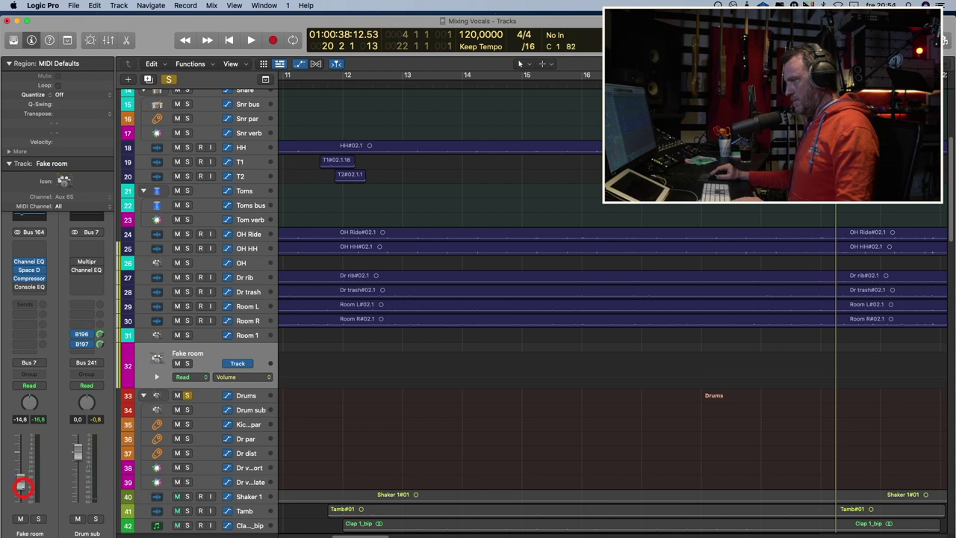
{"action": "key", "text": "Return"}
{"action": "key", "text": "period"}
{"action": "key", "text": "period"}
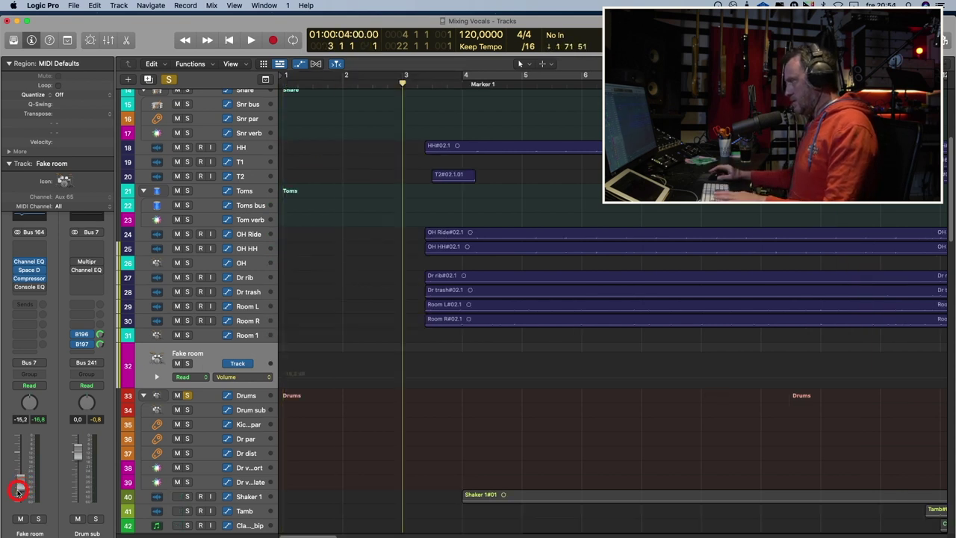
{"action": "key", "text": "period"}
{"action": "key", "text": "space"}
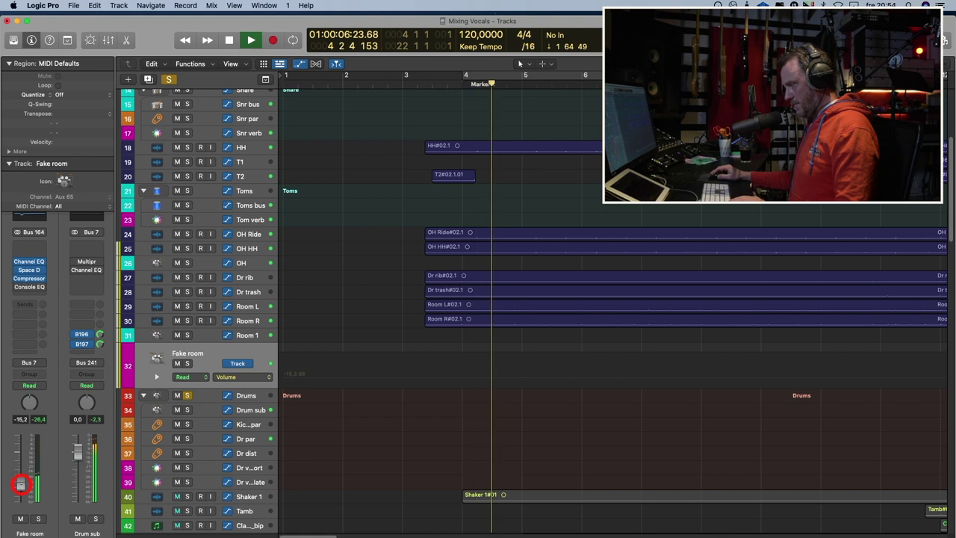
{"action": "left_click", "coordinate": [21, 518]}
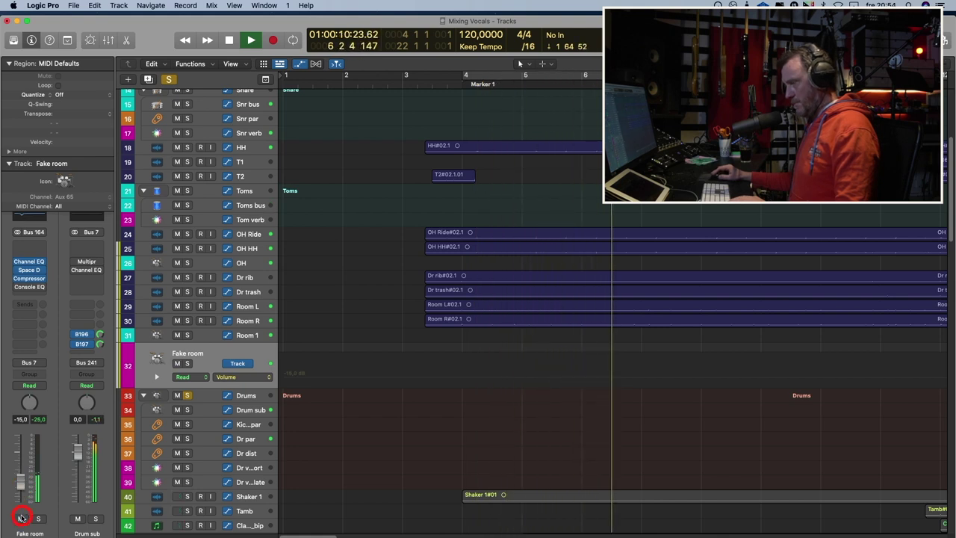
{"action": "key", "text": "space"}
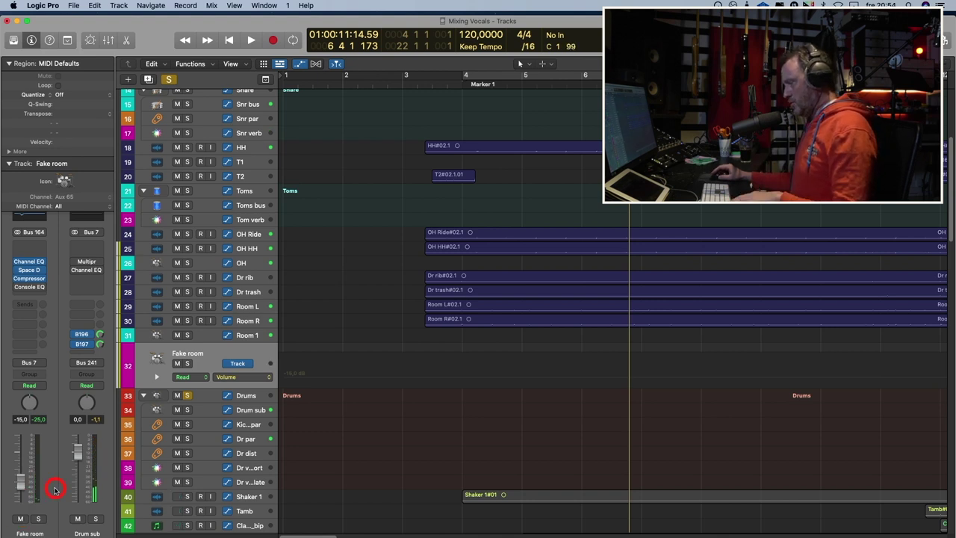
Step: Listen to the soloed drums past bar 14 with the Fake room blended in, and unsolo the Drums stack
{"action": "key", "text": "space"}
{"action": "key", "text": "space"}
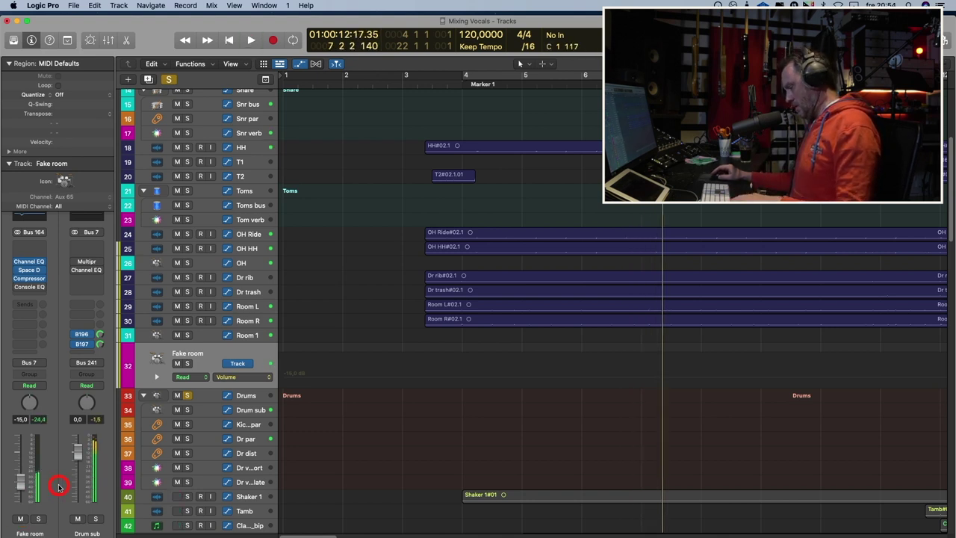
{"action": "key", "text": "period"}
{"action": "key", "text": "period"}
{"action": "key", "text": "period"}
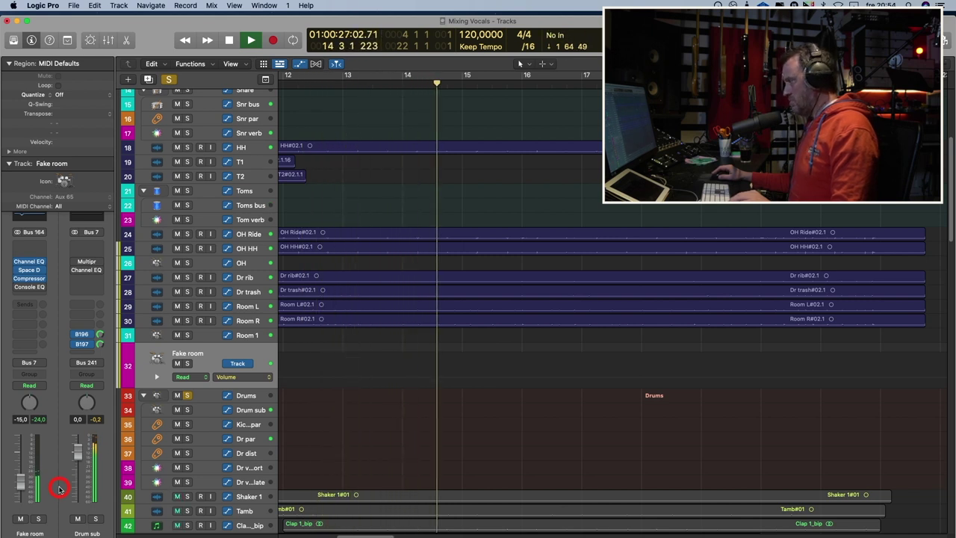
{"action": "key", "text": "space"}
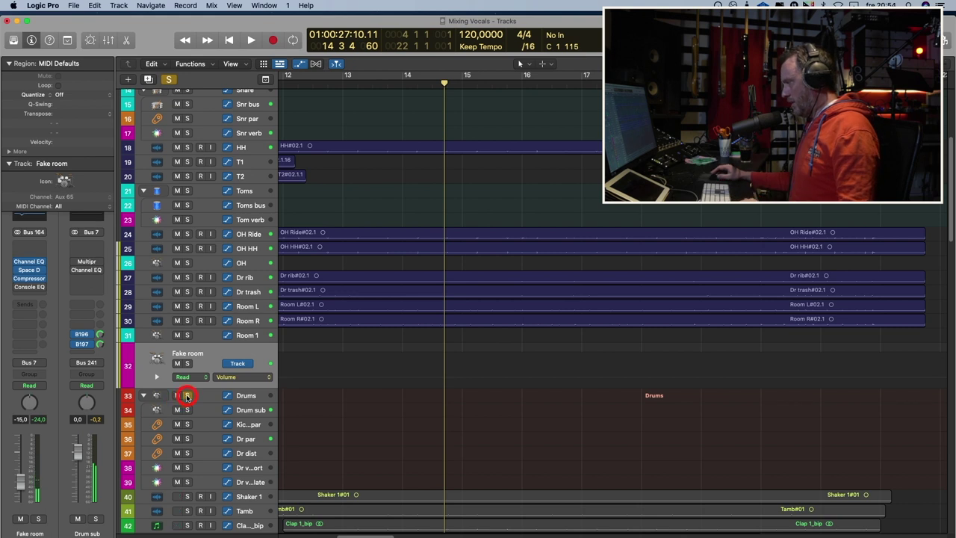
{"action": "left_click", "coordinate": [186, 395]}
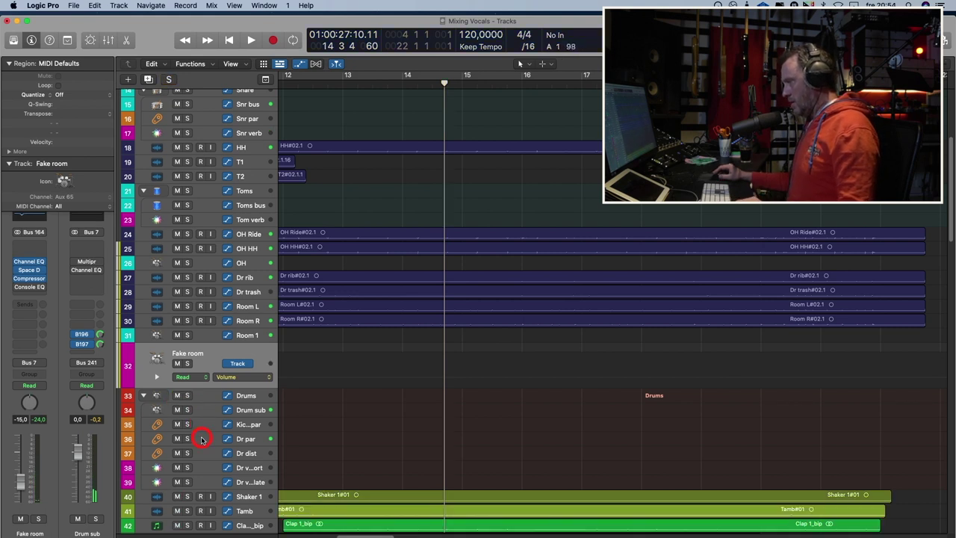
Step: Solo the Dr par track to hear it on its own, return the playhead to Marker 1, and unsolo the track
{"action": "left_click", "coordinate": [201, 439]}
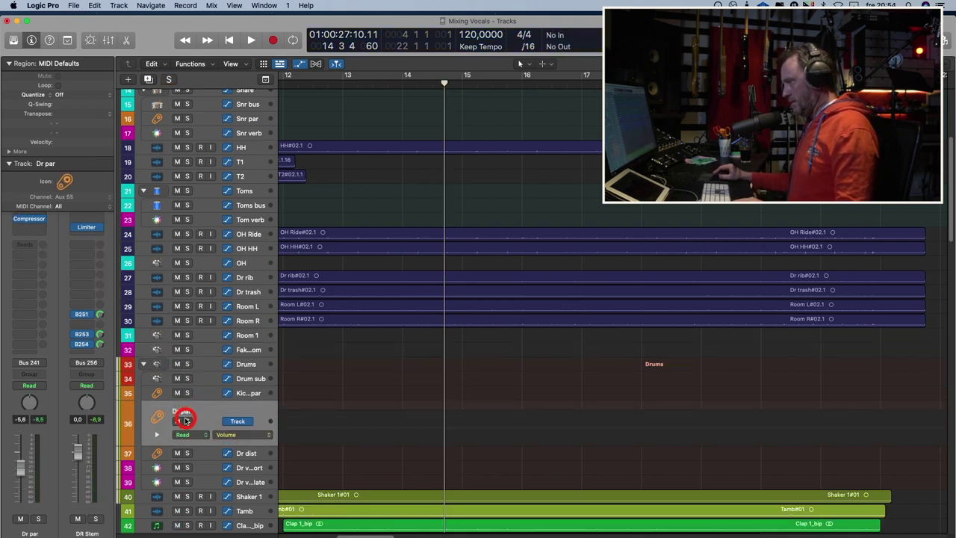
{"action": "left_click", "coordinate": [185, 420]}
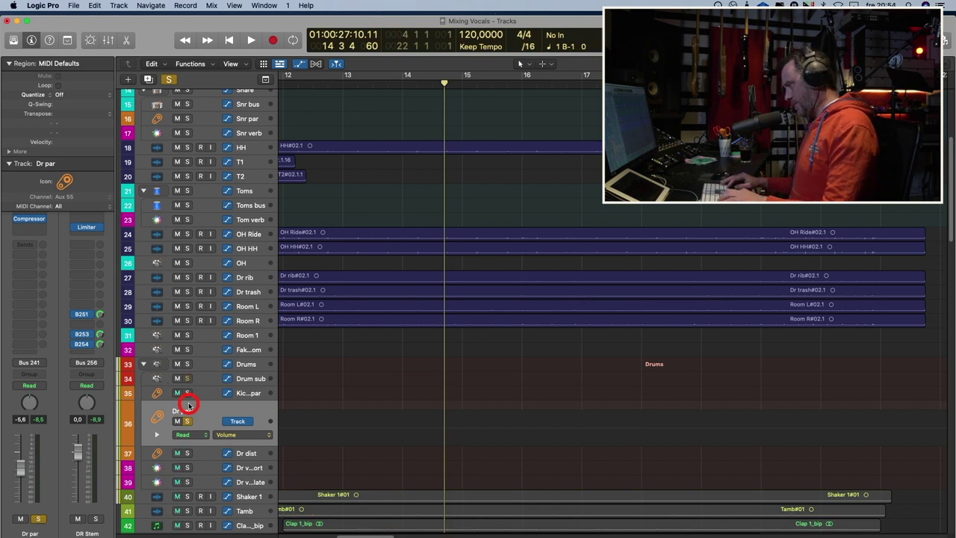
{"action": "key", "text": "space"}
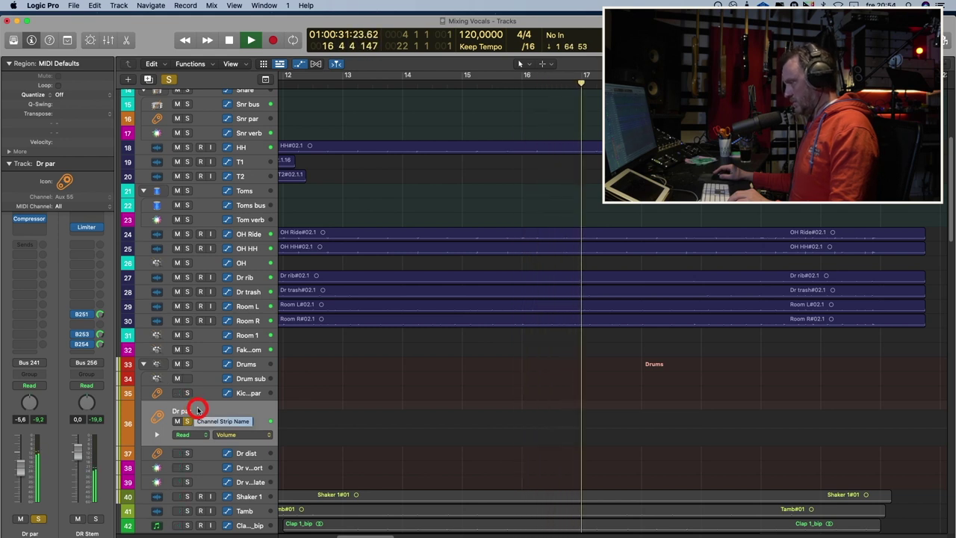
{"action": "key", "text": "space"}
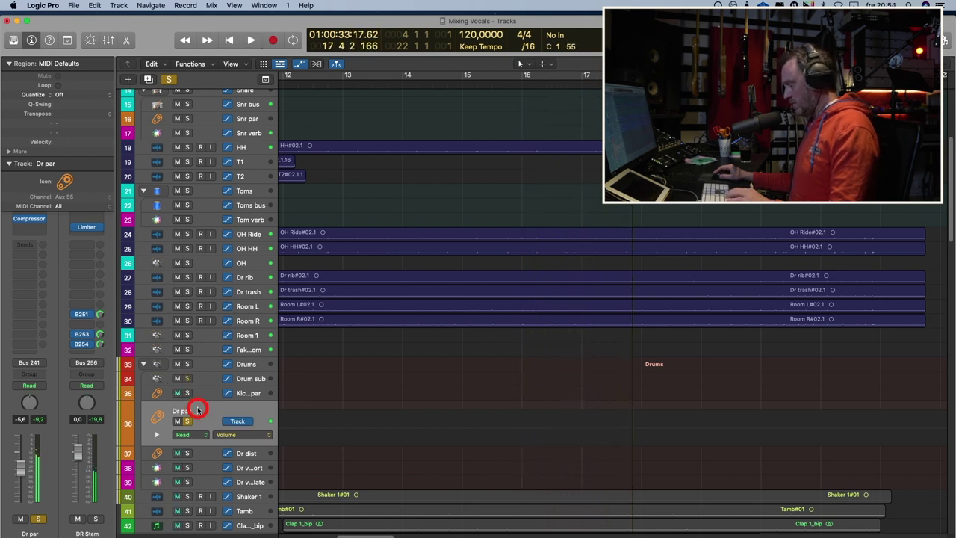
{"action": "key", "text": "Return"}
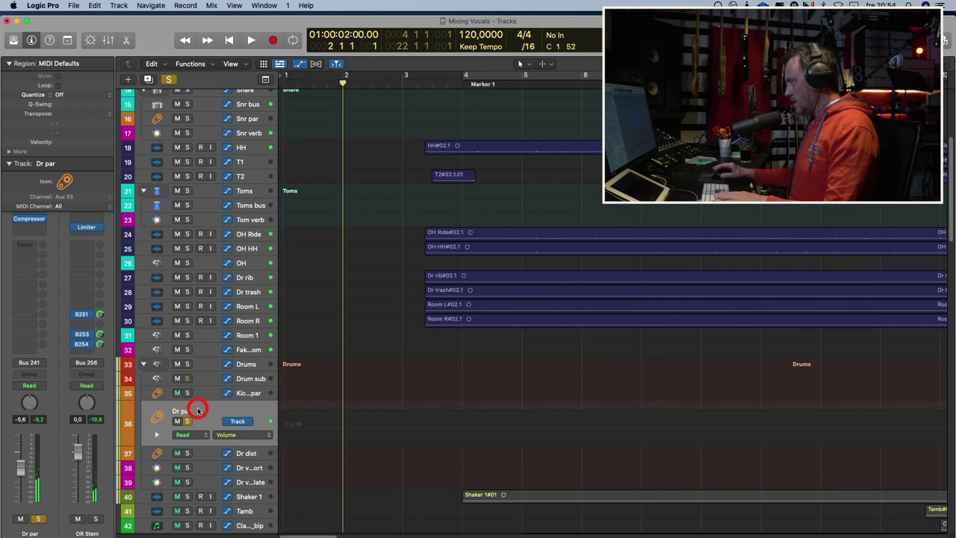
{"action": "key", "text": "alt+period"}
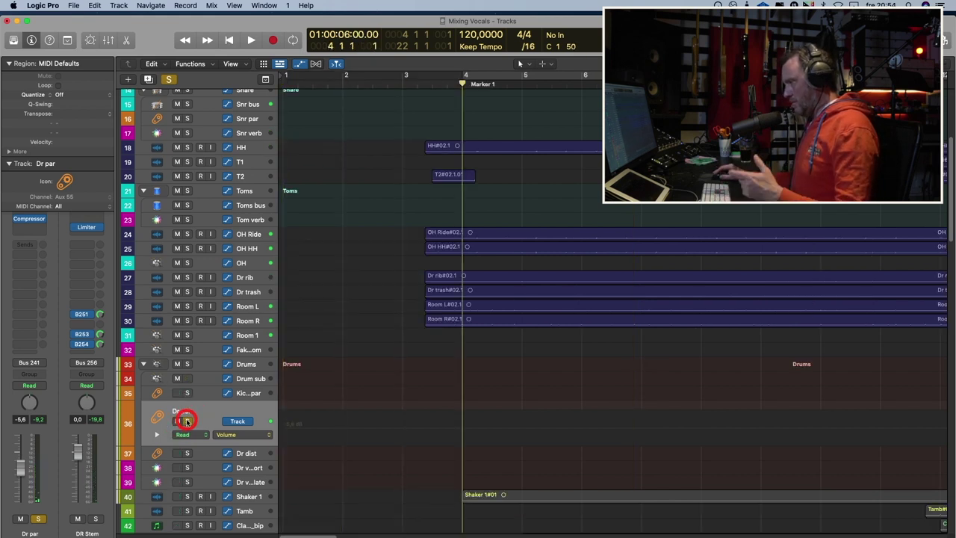
{"action": "left_click", "coordinate": [187, 421]}
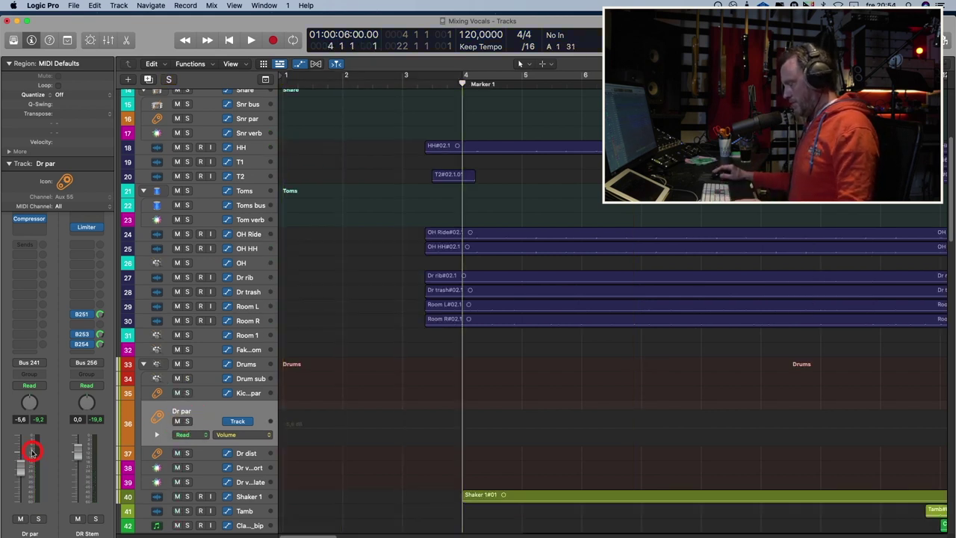
Step: Solo the Drums stack and lower the Dr par level to -9,8 dB while playing from bar 4
{"action": "key", "text": "space"}
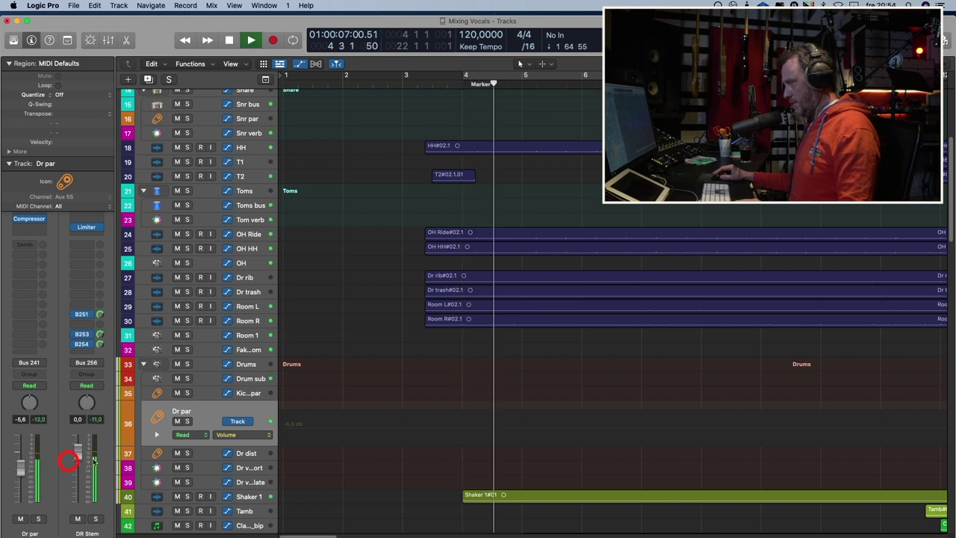
{"action": "key", "text": "space"}
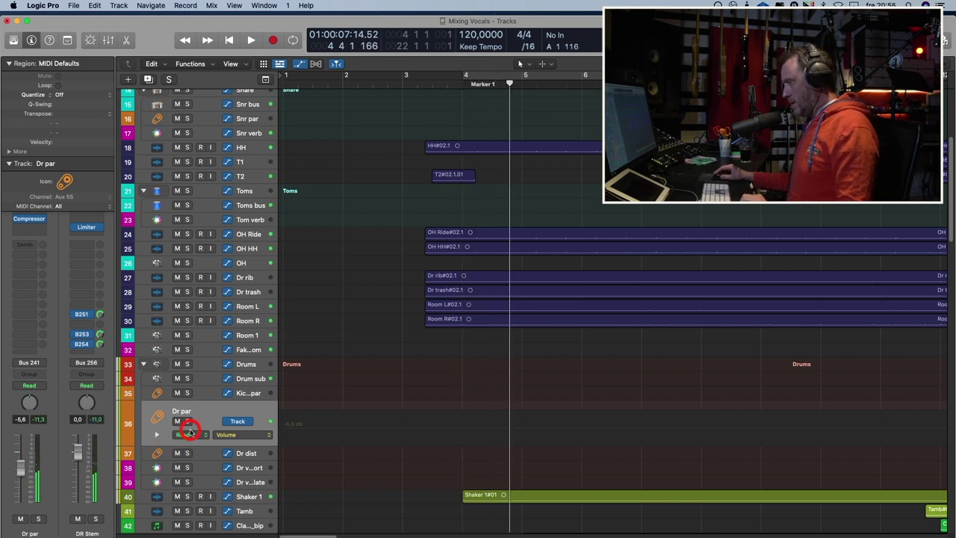
{"action": "left_click", "coordinate": [188, 364]}
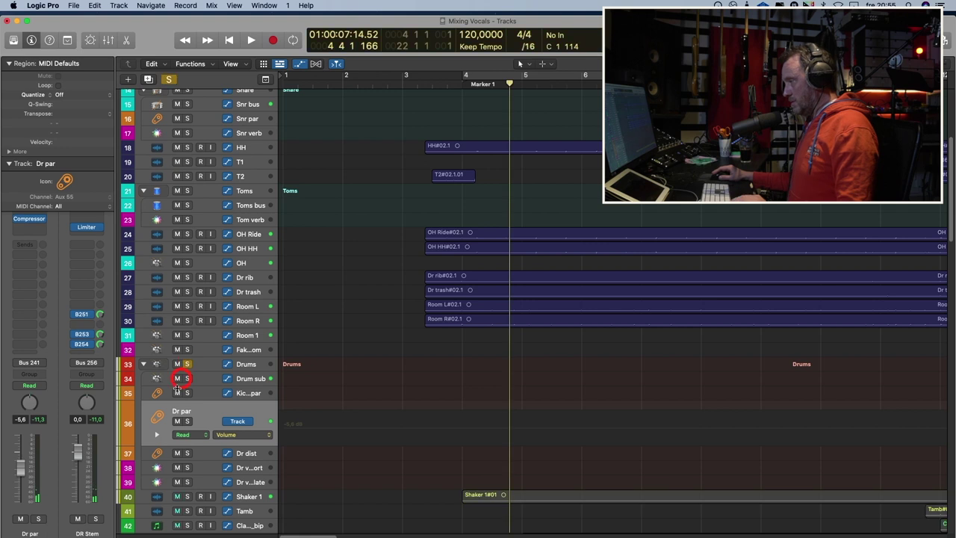
{"action": "key", "text": "space"}
{"action": "mouse_move", "coordinate": [26, 463]}
{"action": "left_mouse_down"}
{"action": "mouse_move", "coordinate": [20, 442]}
{"action": "mouse_move", "coordinate": [23, 472]}
{"action": "left_mouse_up"}
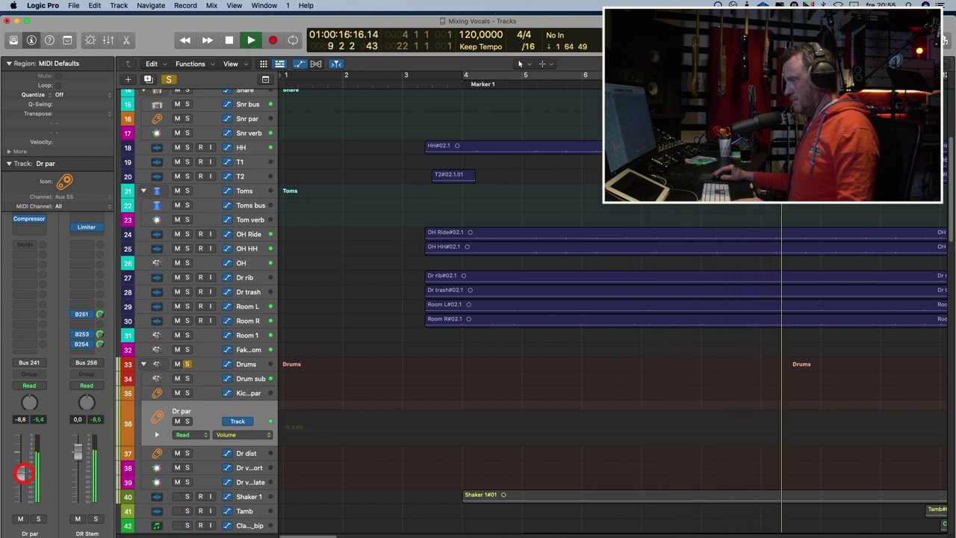
{"action": "key", "text": "space"}
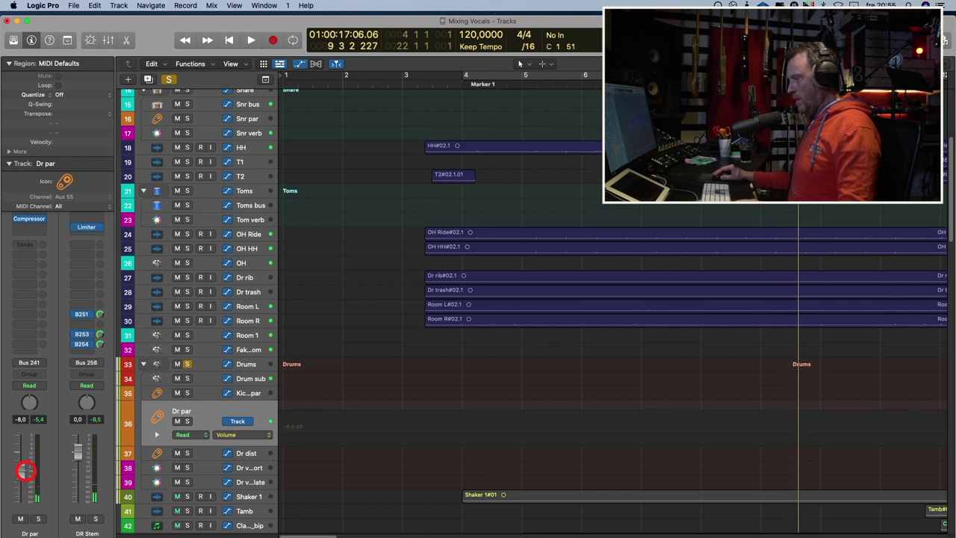
{"action": "left_click_drag", "start_coordinate": [25, 474], "coordinate": [24, 475]}
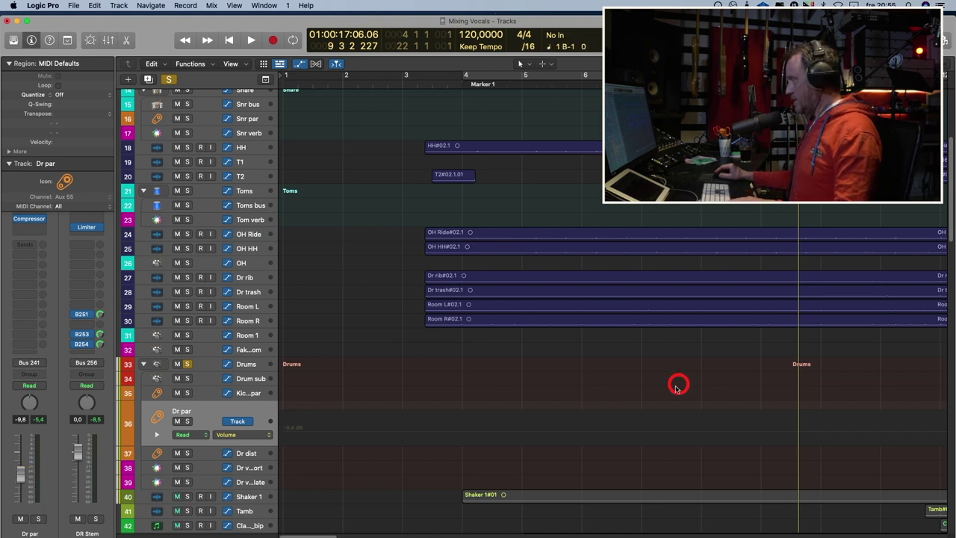
Step: Draw a Dr par volume automation ramp rising from -9,8 dB at bar 11 through -7,1 dB to -4,3 dB at bar 12
{"action": "key", "text": "period"}
{"action": "key", "text": "period"}
{"action": "key", "text": "period"}
{"action": "key", "text": "period"}
{"action": "key", "text": "period"}
{"action": "key", "text": "period"}
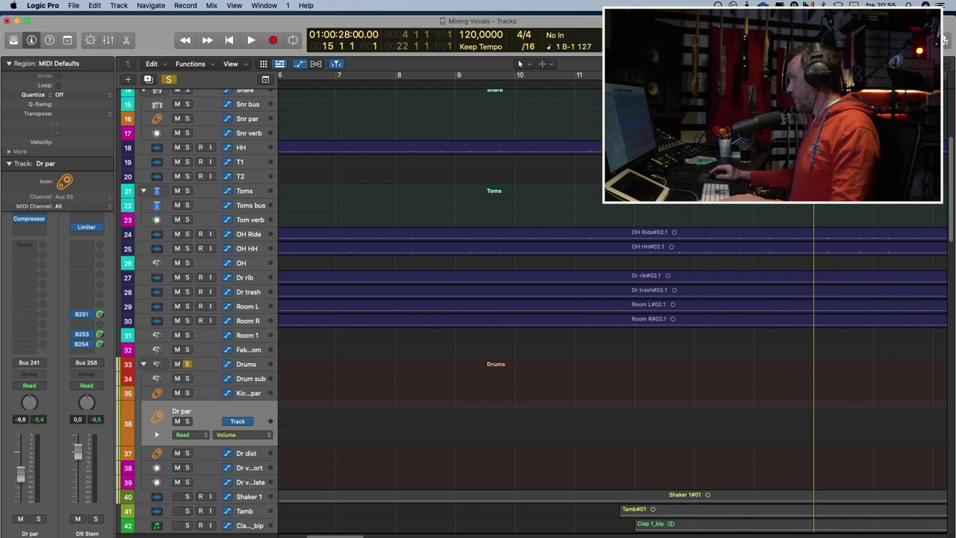
{"action": "left_click", "coordinate": [583, 432]}
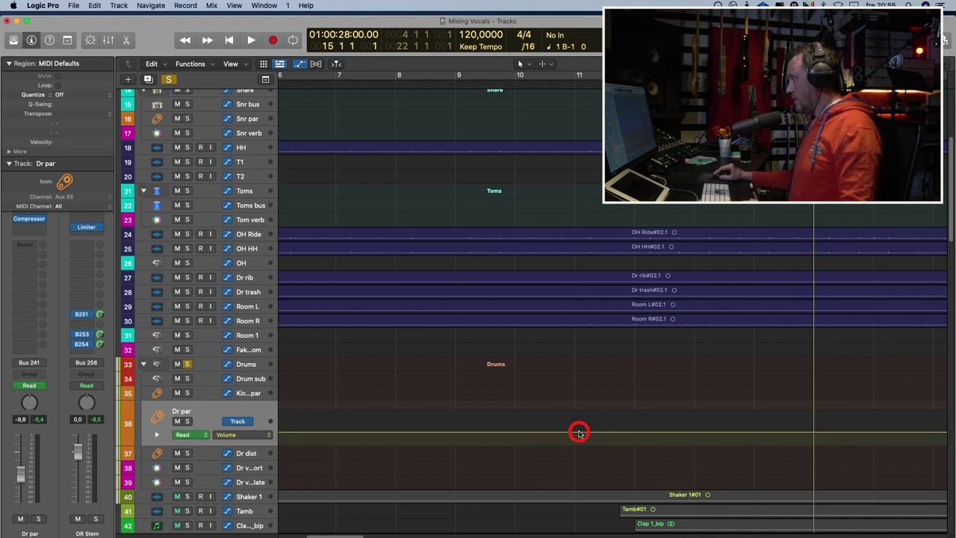
{"action": "left_click", "coordinate": [634, 432]}
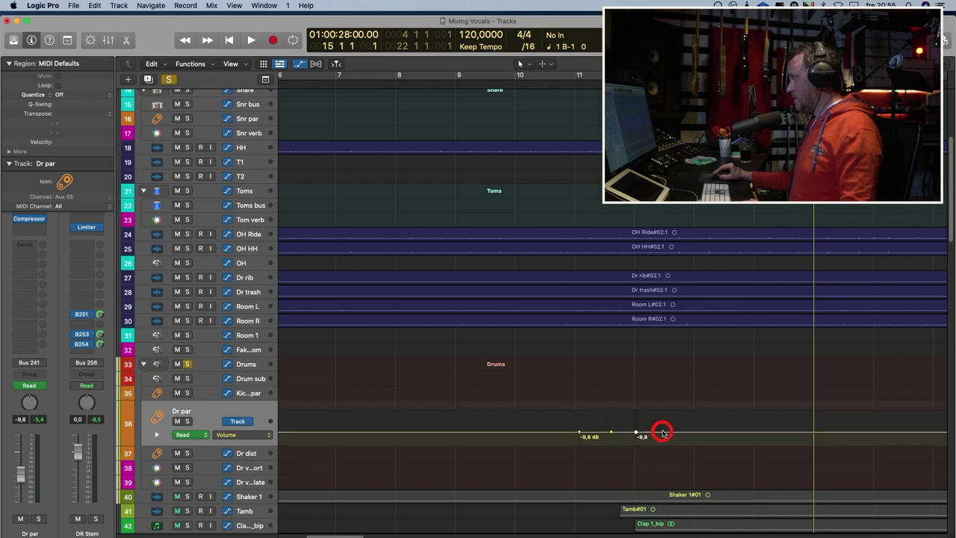
{"action": "left_click_drag", "start_coordinate": [662, 433], "coordinate": [662, 425]}
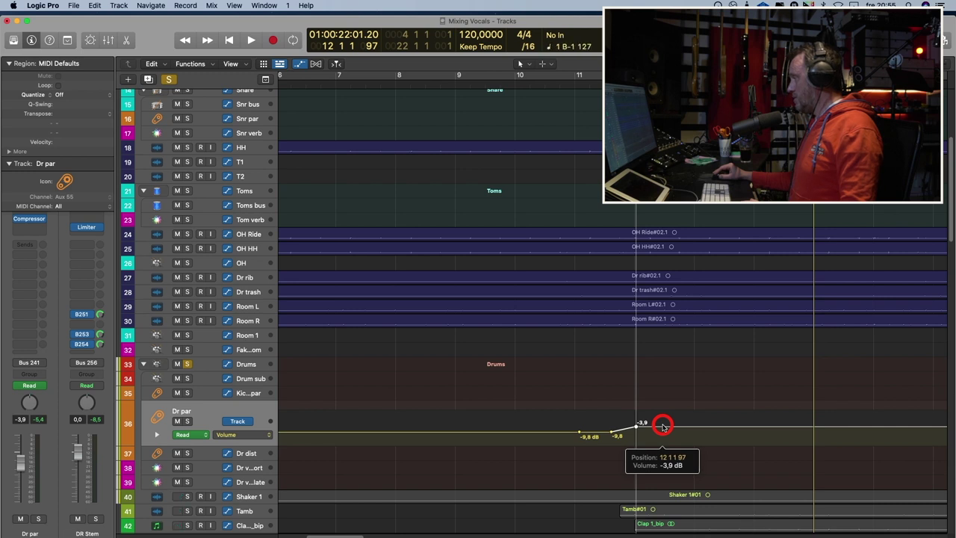
{"action": "left_click_drag", "start_coordinate": [662, 426], "coordinate": [611, 430]}
{"action": "left_click", "coordinate": [608, 433]}
{"action": "left_click", "coordinate": [614, 368]}
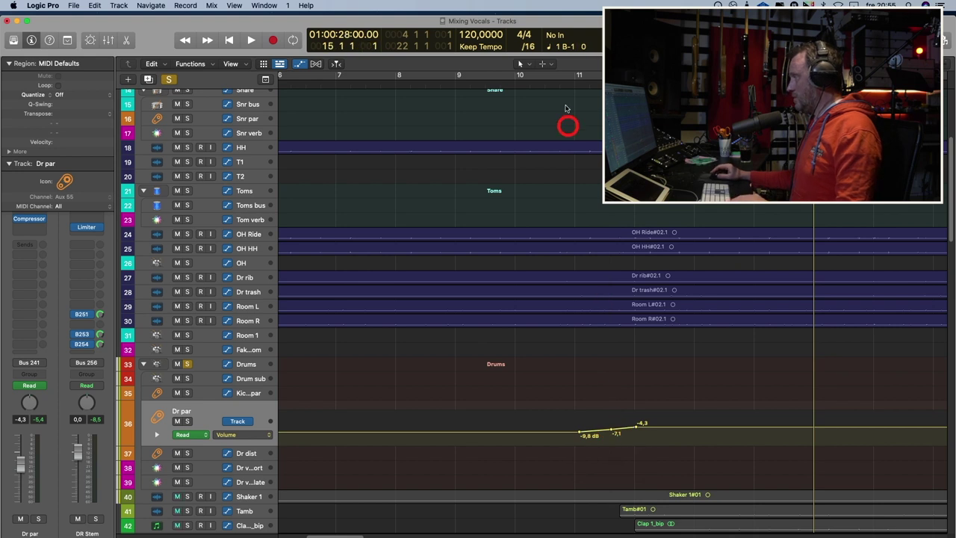
Step: Audition the Dr par volume ramp by playing from bar 10
{"action": "left_click_drag", "start_coordinate": [549, 83], "coordinate": [524, 84]}
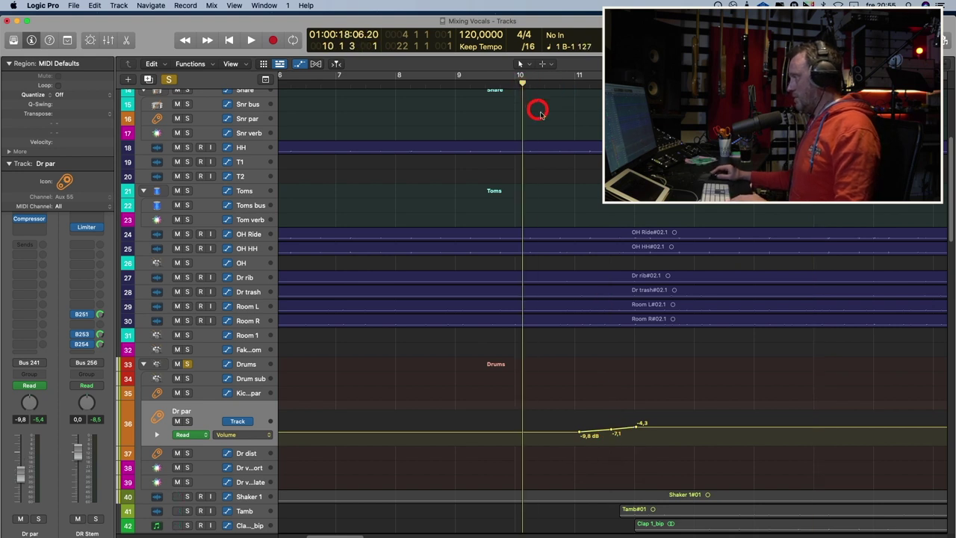
{"action": "key", "text": "s"}
{"action": "key", "text": "space"}
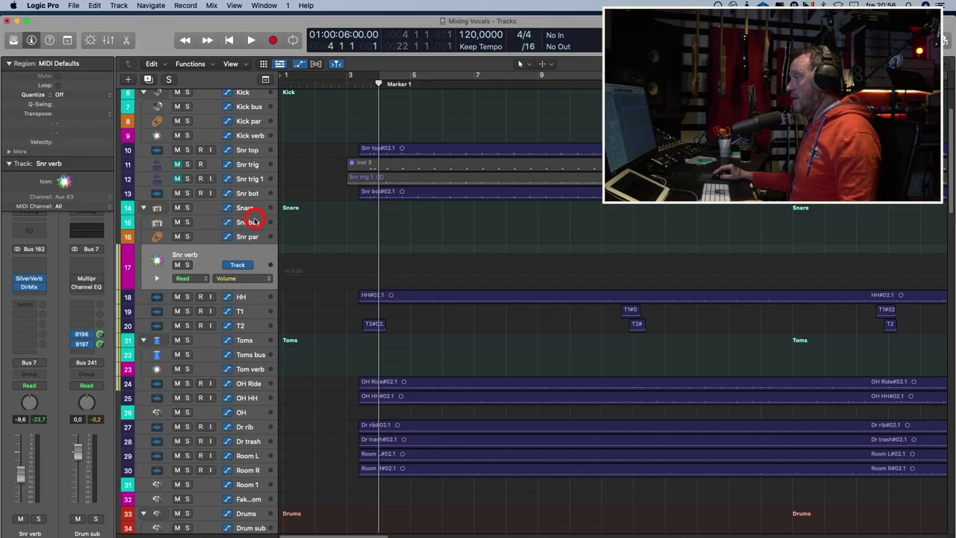
Step: Show absolute automation for Send 1 to Dr verb short on the Snr bus track
{"action": "left_click", "coordinate": [254, 220]}
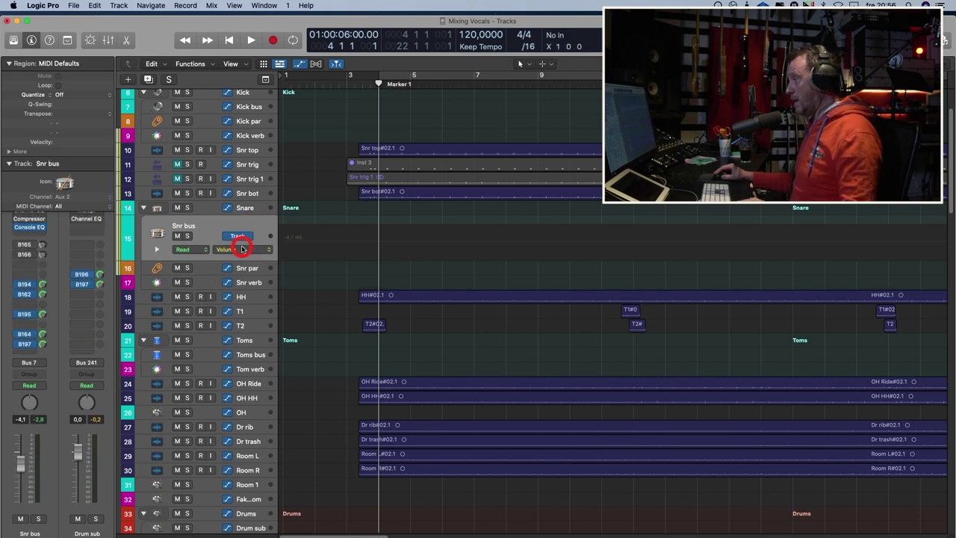
{"action": "left_click", "coordinate": [241, 248]}
{"action": "mouse_move", "coordinate": [256, 310]}
{"action": "mouse_move", "coordinate": [394, 312]}
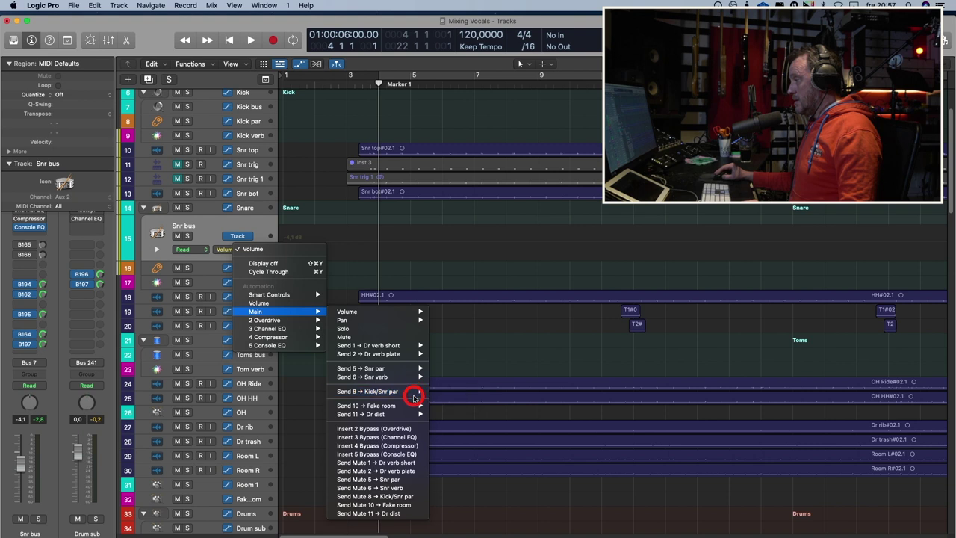
{"action": "mouse_move", "coordinate": [409, 349]}
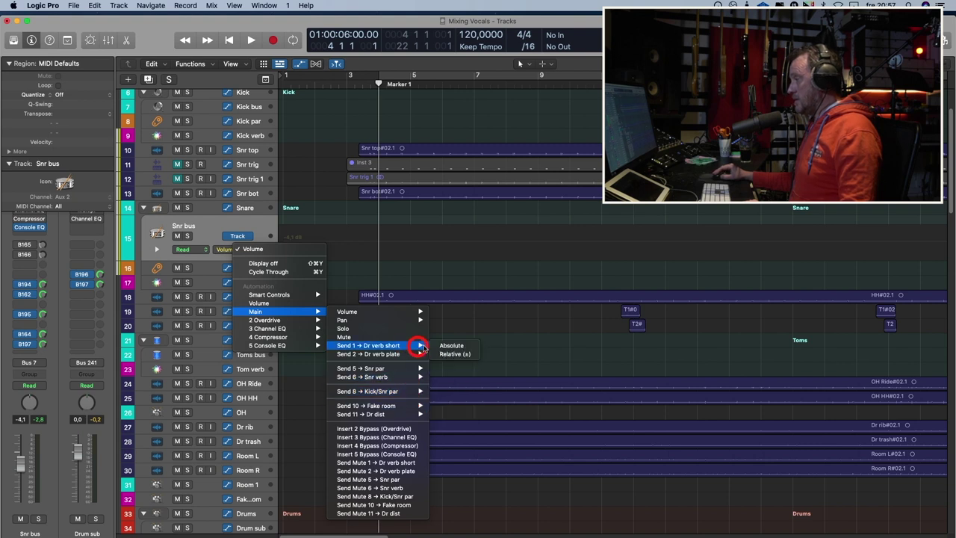
{"action": "left_click", "coordinate": [450, 346]}
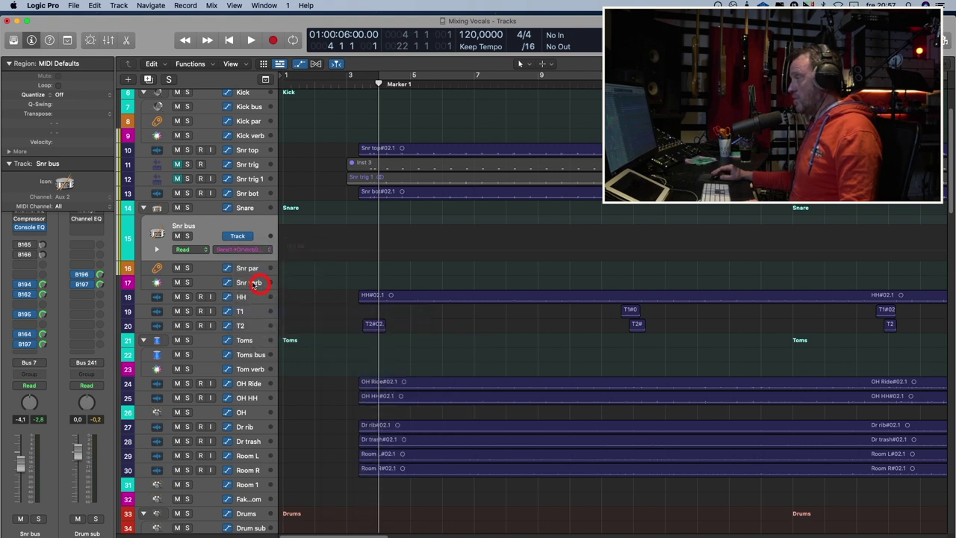
Step: Add a Snr bus automation lane showing absolute Send 2 to Dr verb plate and set its level to -∞ dB
{"action": "left_click", "coordinate": [157, 249]}
{"action": "left_click", "coordinate": [256, 278]}
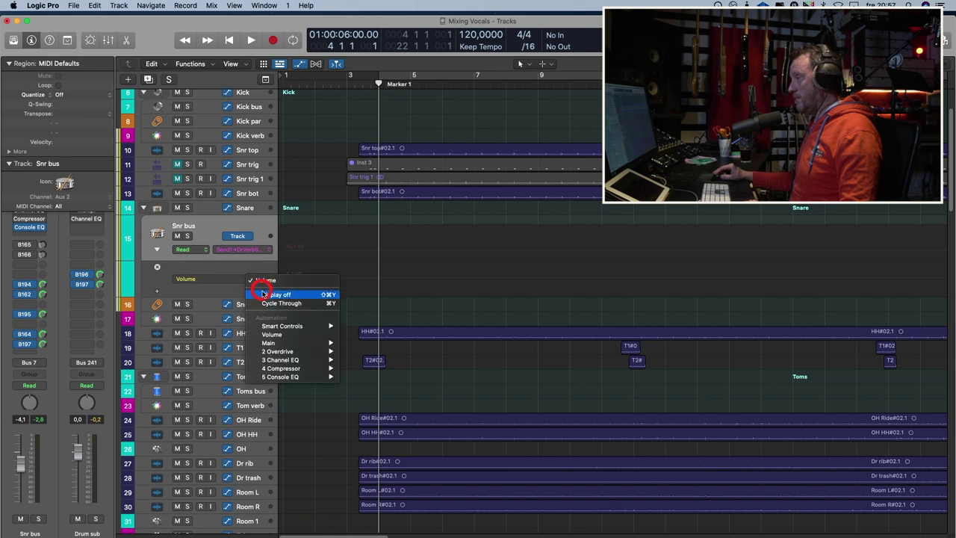
{"action": "left_click", "coordinate": [271, 343]}
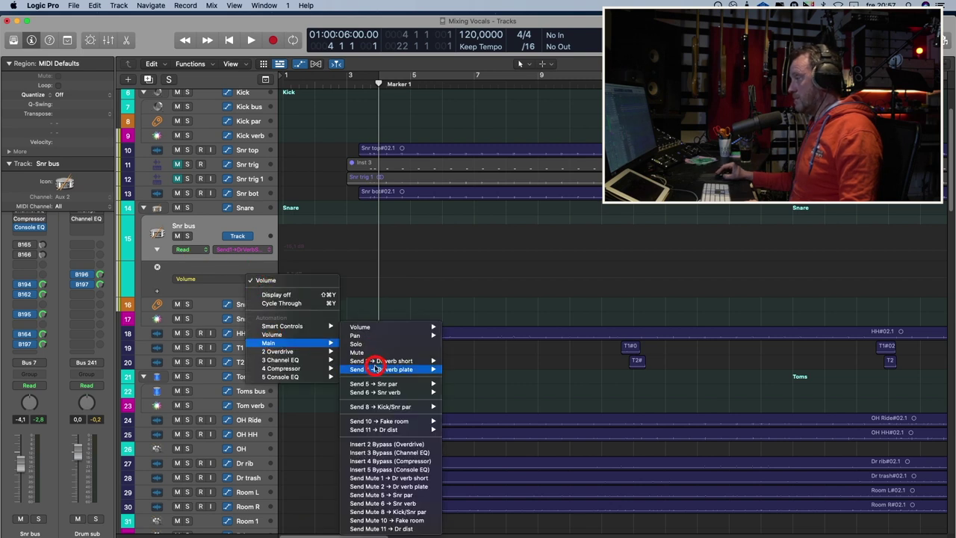
{"action": "left_click", "coordinate": [460, 369]}
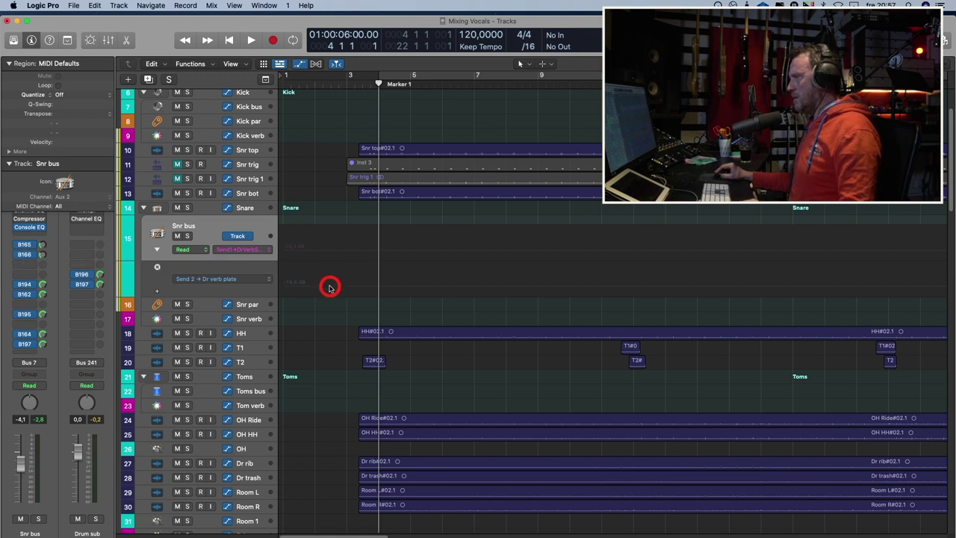
{"action": "left_click_drag", "start_coordinate": [329, 293], "coordinate": [329, 314]}
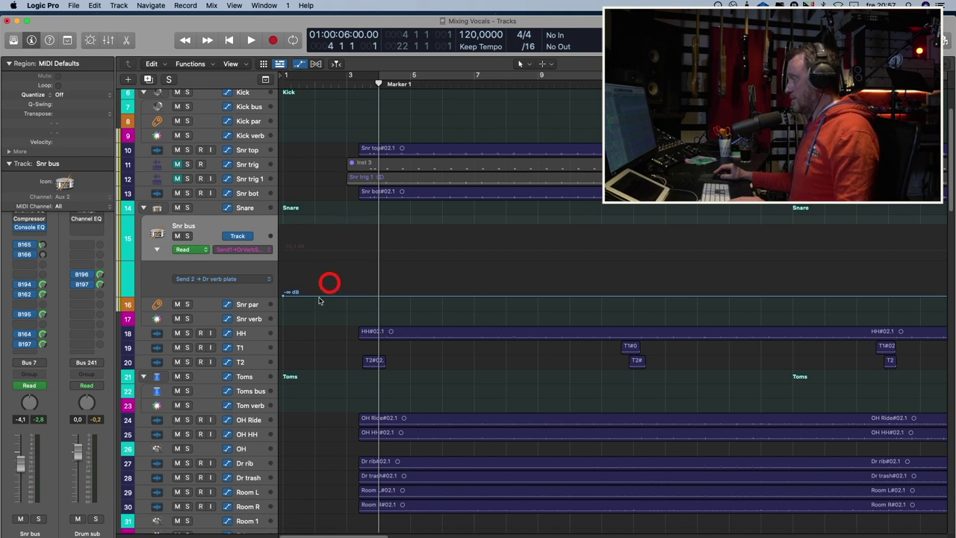
Step: Solo the Drums stack and set the Snr bus Send 1 automation to -8,0 dB during playback from bar 4
{"action": "scroll", "coordinate": [322, 288], "scroll_direction": "down", "scroll_amount": 5}
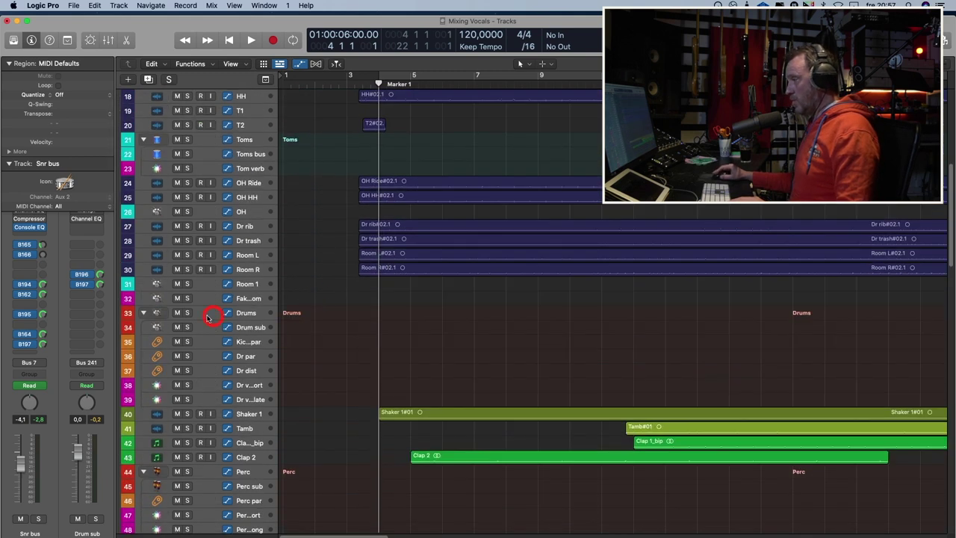
{"action": "left_click", "coordinate": [187, 314]}
{"action": "key", "text": "space"}
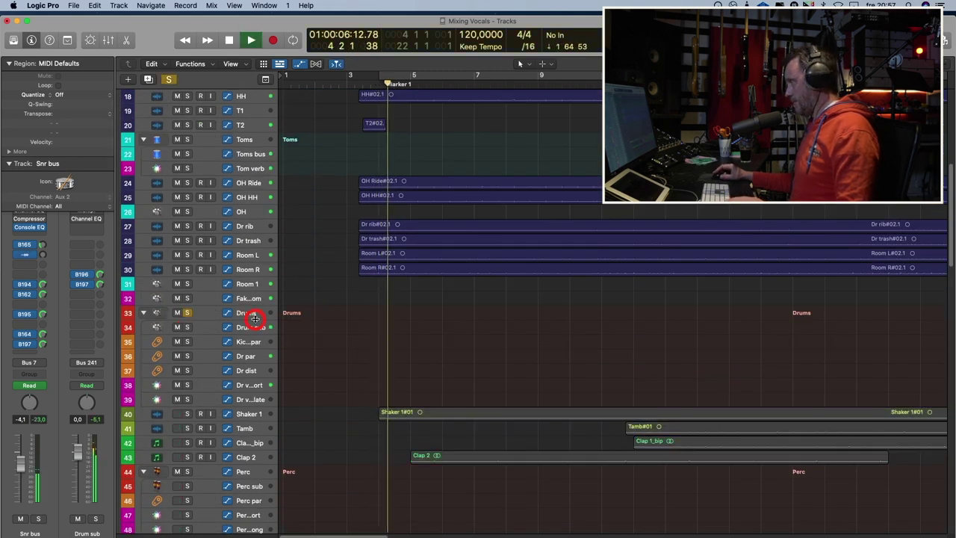
{"action": "scroll", "coordinate": [270, 319], "scroll_direction": "up", "scroll_amount": 1}
{"action": "scroll", "coordinate": [269, 319], "scroll_direction": "up", "scroll_amount": 4}
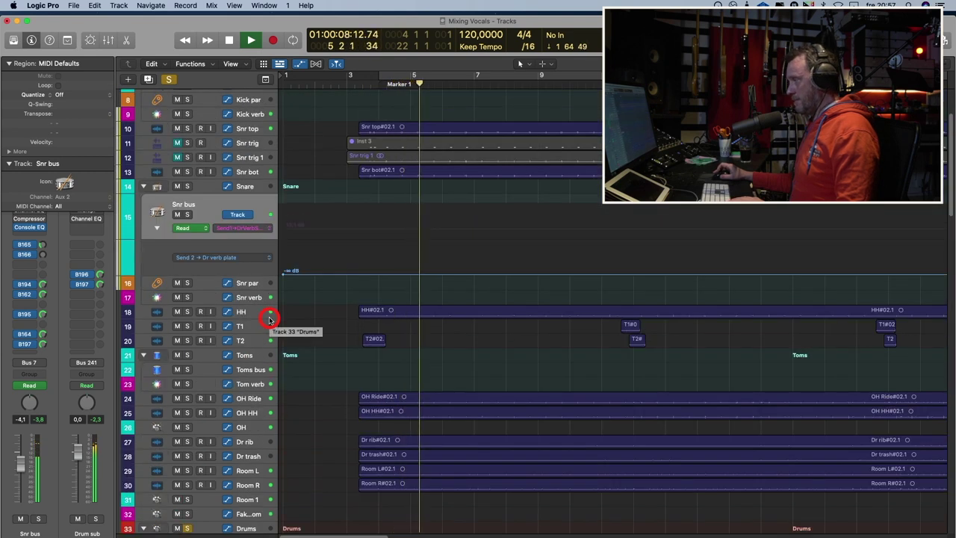
{"action": "scroll", "coordinate": [270, 318], "scroll_direction": "up", "scroll_amount": 1}
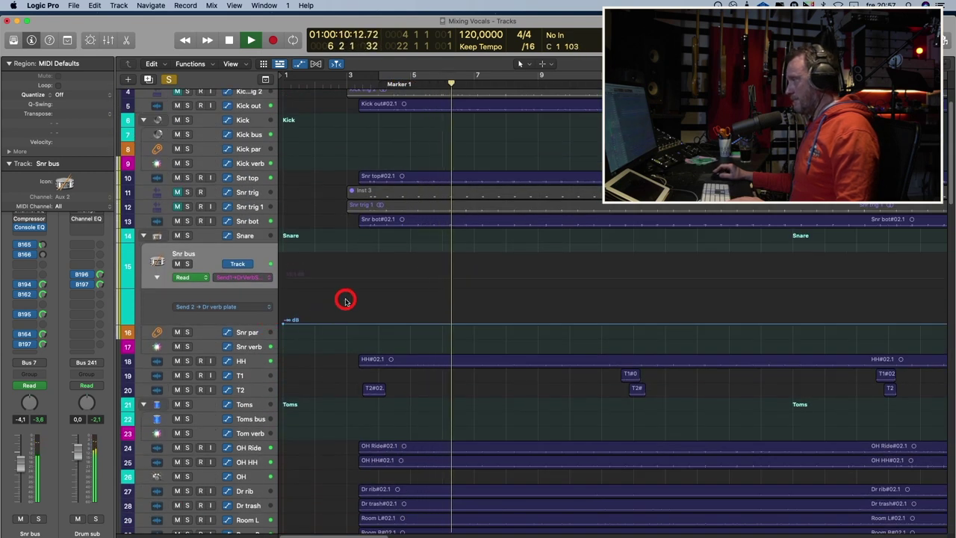
{"action": "left_click_drag", "start_coordinate": [345, 286], "coordinate": [346, 278]}
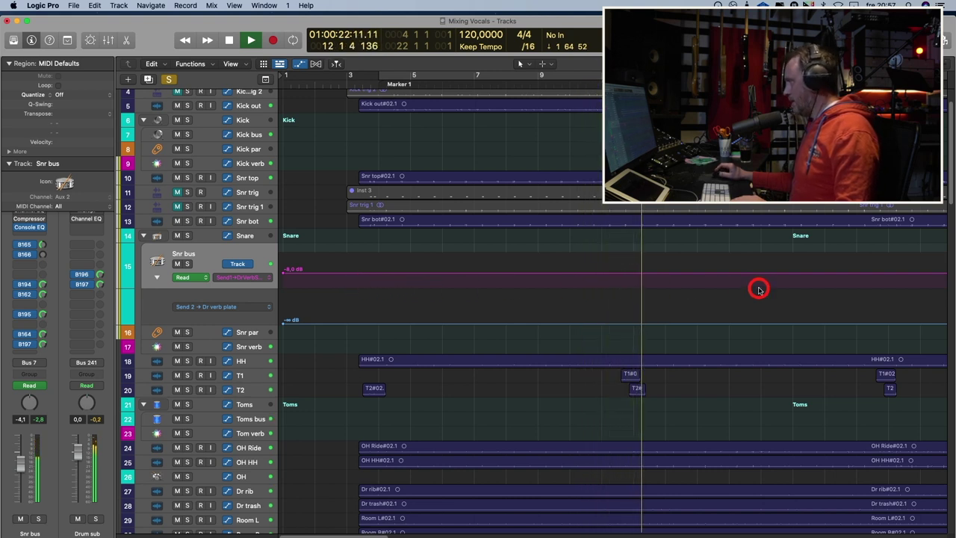
{"action": "key", "text": "space"}
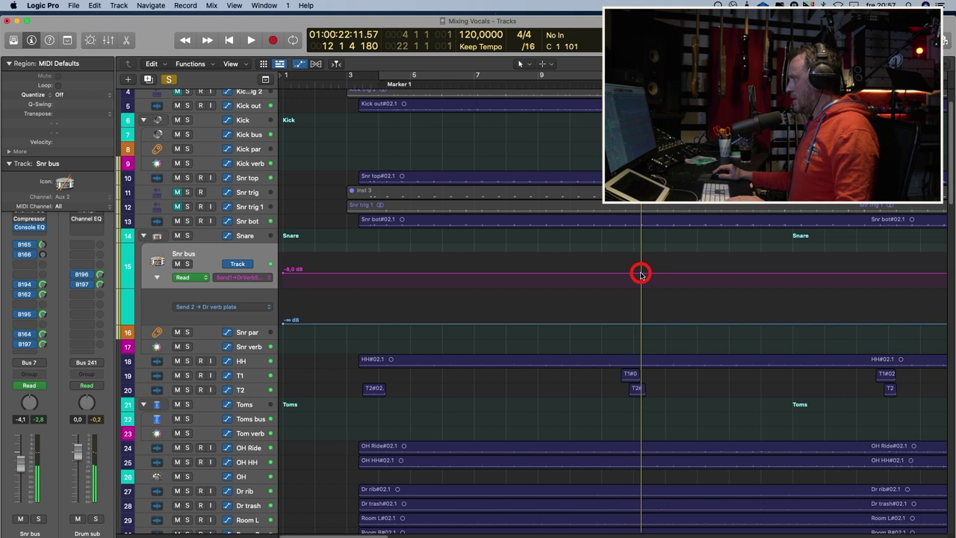
Step: Crossfade the Snr bus sends into bar 12, ramping Send 1 from -8,0 dB to -∞ and Send 2 from -∞ to -10,1 dB
{"action": "left_click", "coordinate": [640, 274]}
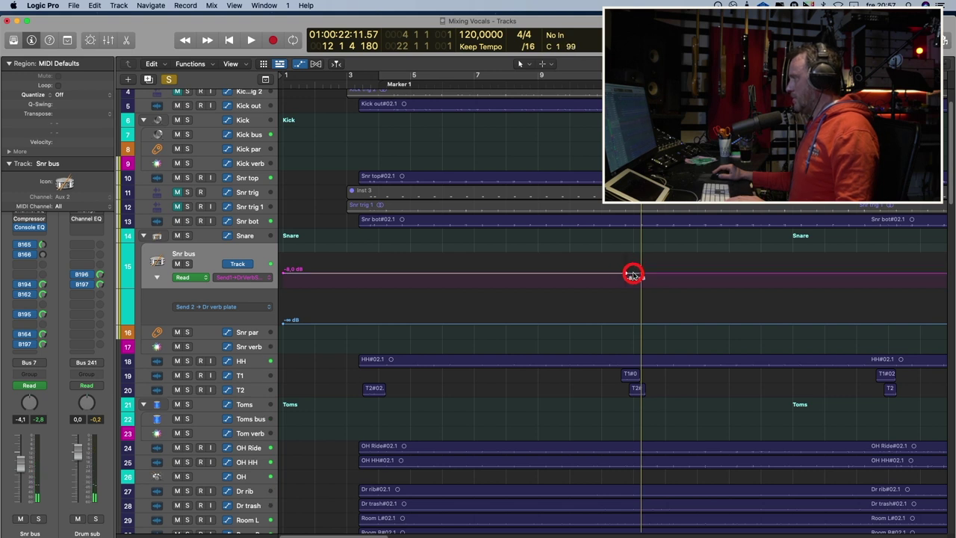
{"action": "left_click_drag", "start_coordinate": [670, 276], "coordinate": [629, 327]}
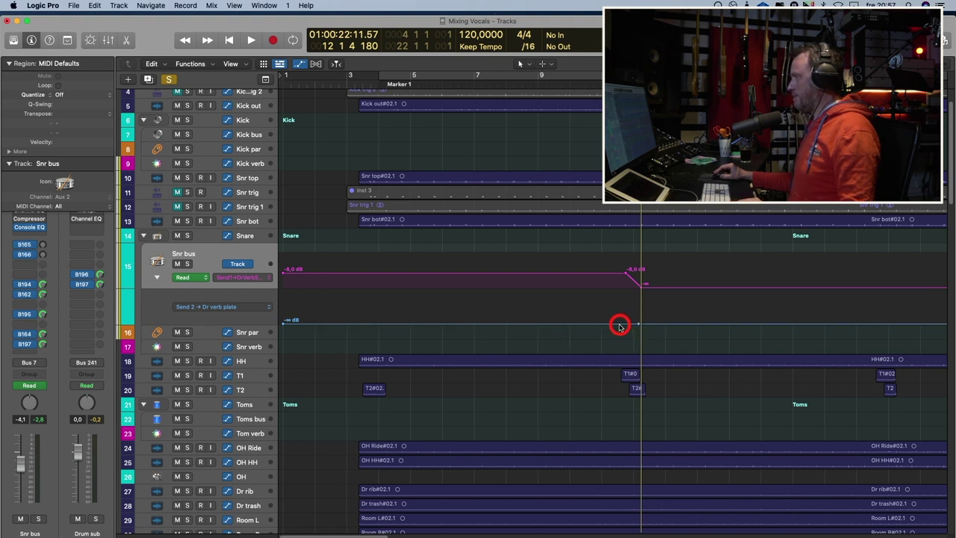
{"action": "left_click_drag", "start_coordinate": [673, 326], "coordinate": [675, 308]}
Step: Audition the Snr bus send crossfade from bar 10 and listen to the following section of the mix
{"action": "left_click", "coordinate": [568, 80]}
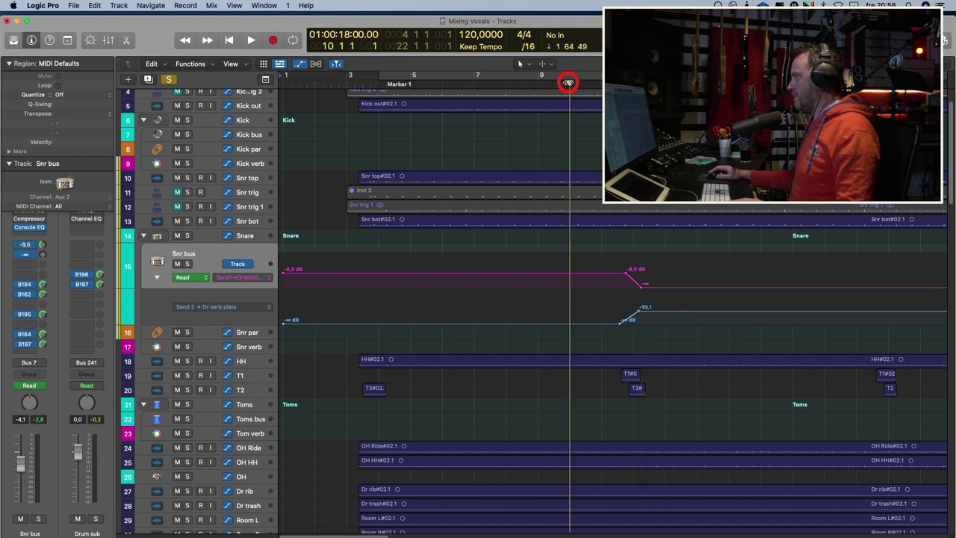
{"action": "key", "text": "space"}
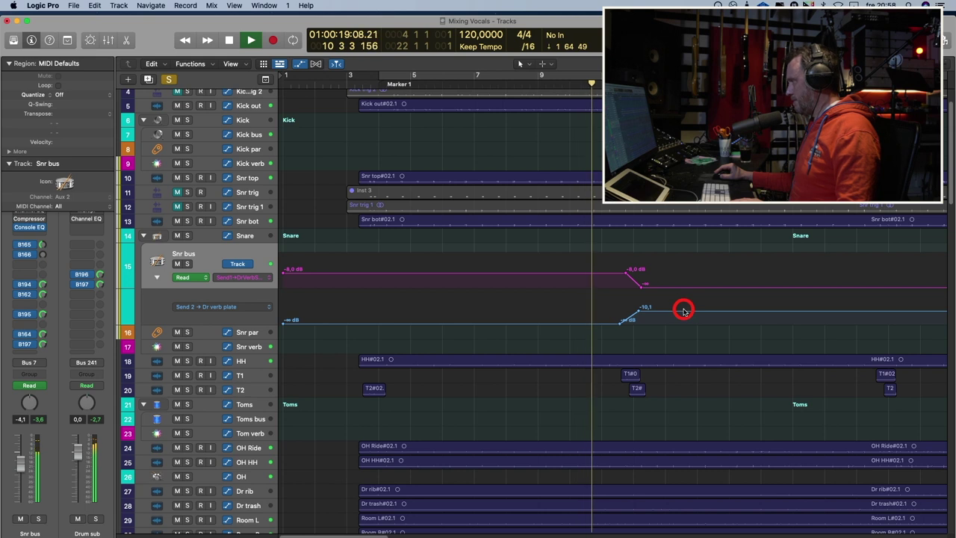
{"action": "left_click_drag", "start_coordinate": [683, 311], "coordinate": [695, 311]}
{"action": "key", "text": "space"}
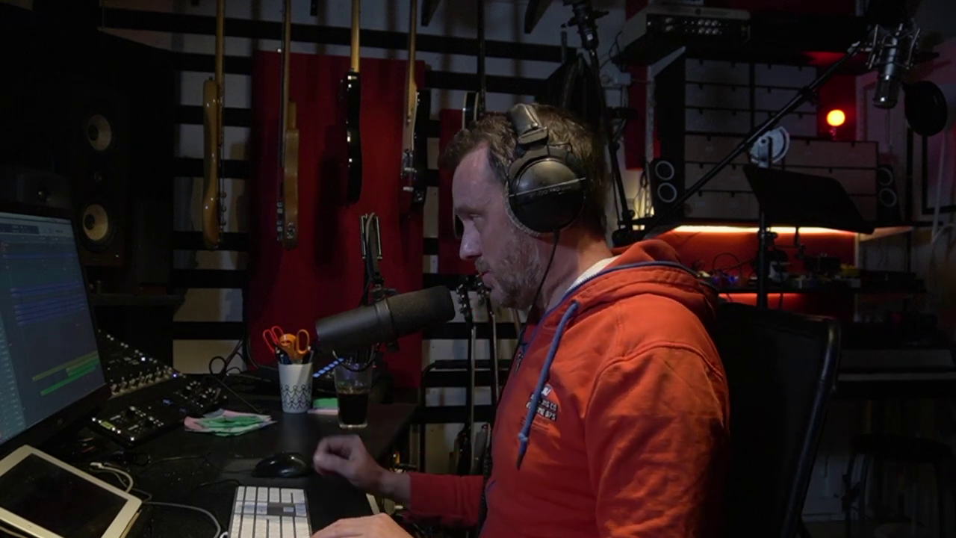
{"action": "left_click", "coordinate": [377, 93]}
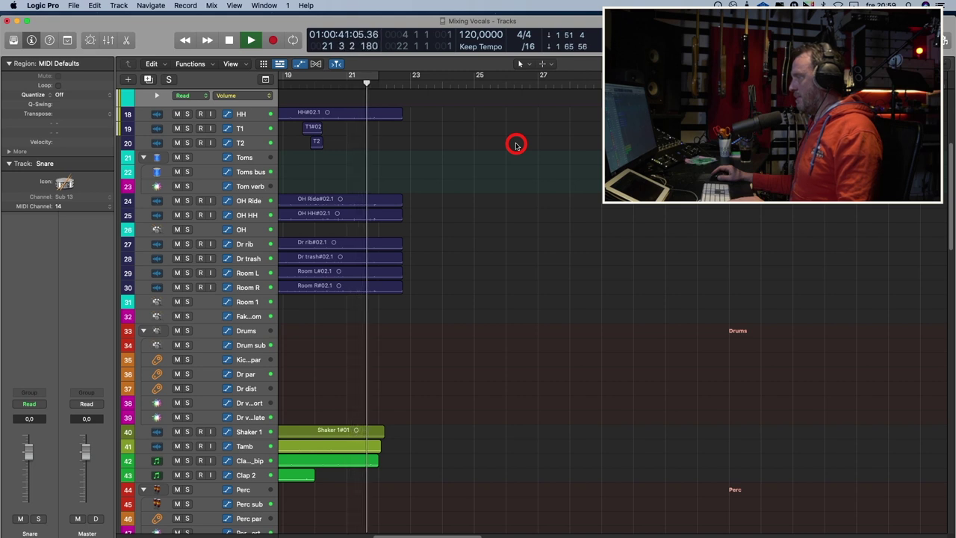
{"action": "key", "text": "space"}
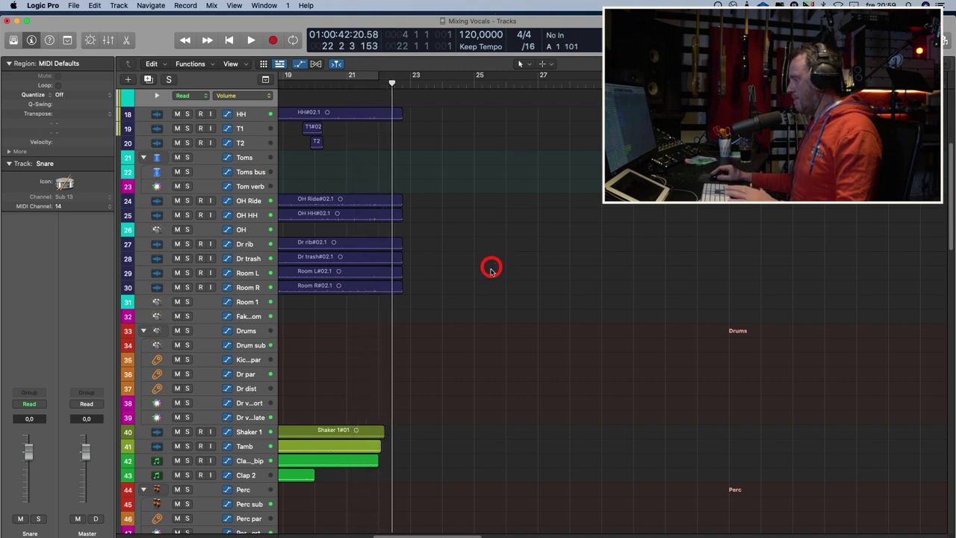
Step: Draw a short volume automation bump on the OH track around bar 12
{"action": "left_click_drag", "start_coordinate": [469, 533], "coordinate": [416, 532]}
{"action": "left_click", "coordinate": [253, 229]}
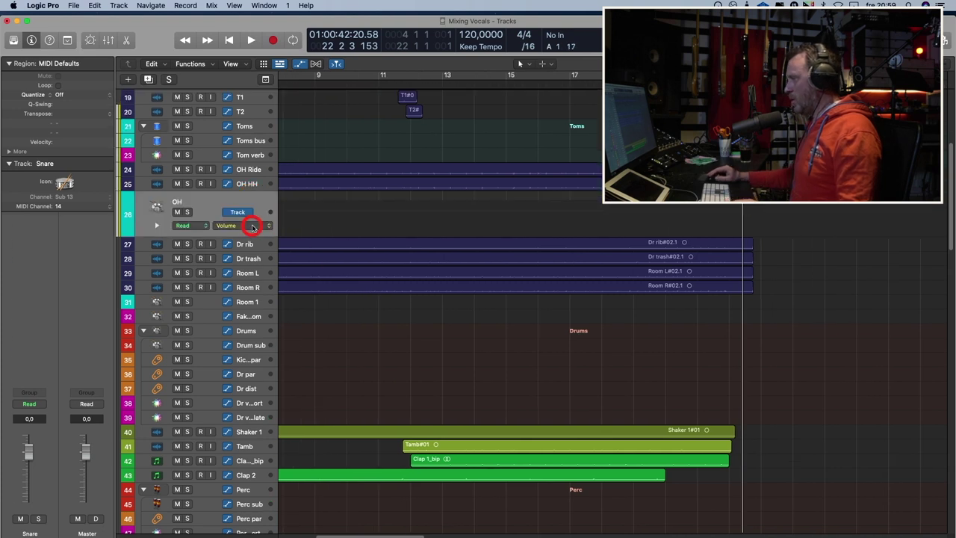
{"action": "left_click", "coordinate": [412, 213]}
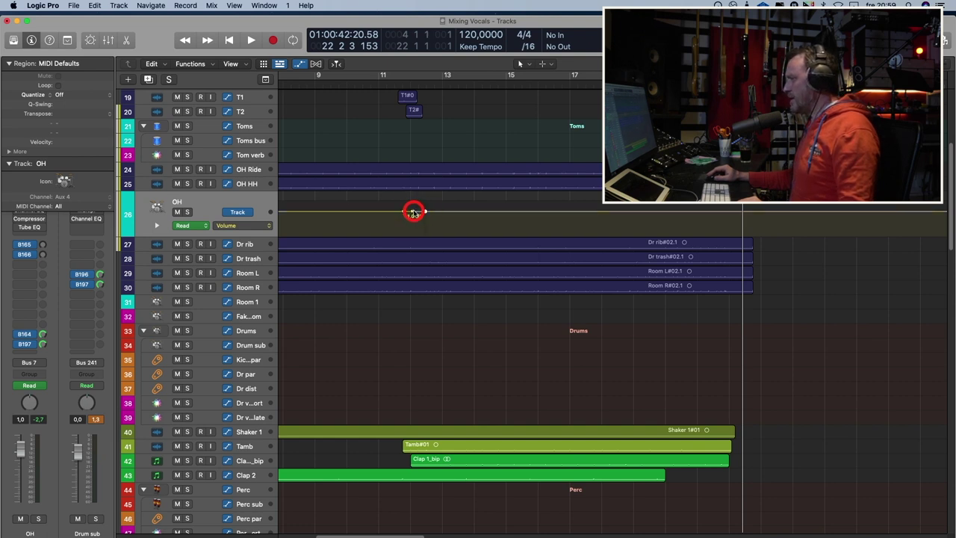
{"action": "left_click", "coordinate": [413, 212]}
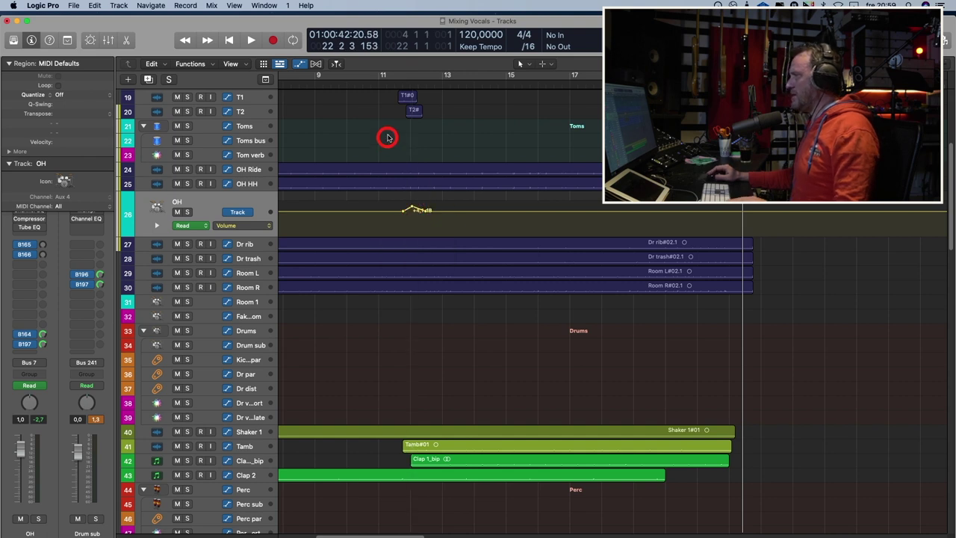
Step: Audition the OH volume bump by playing from bar 9
{"action": "left_click", "coordinate": [318, 85]}
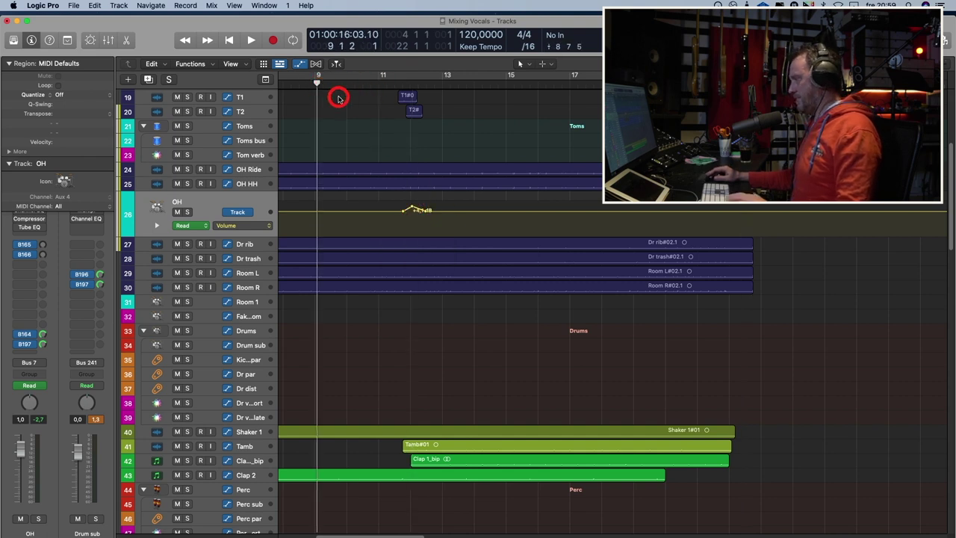
{"action": "key", "text": "space"}
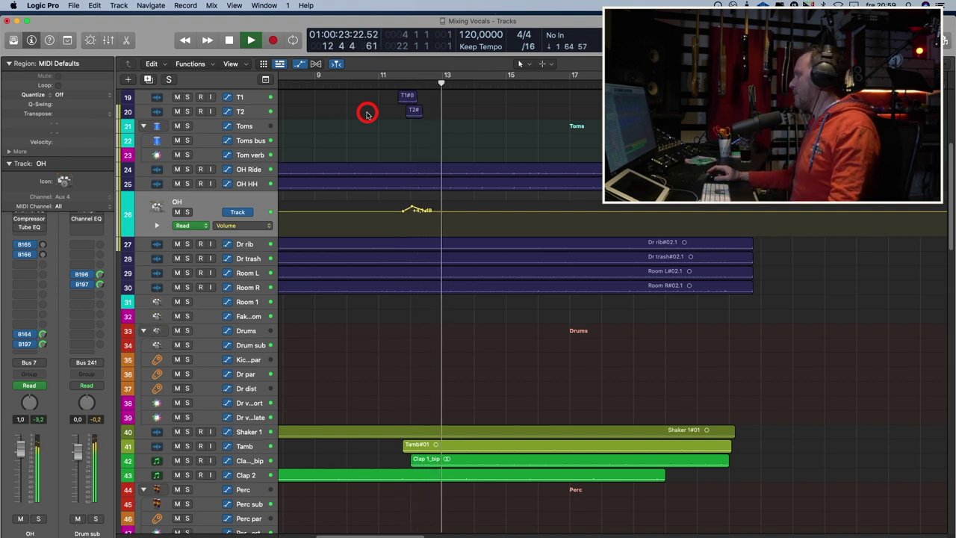
{"action": "key", "text": "space"}
{"action": "left_click", "coordinate": [155, 226]}
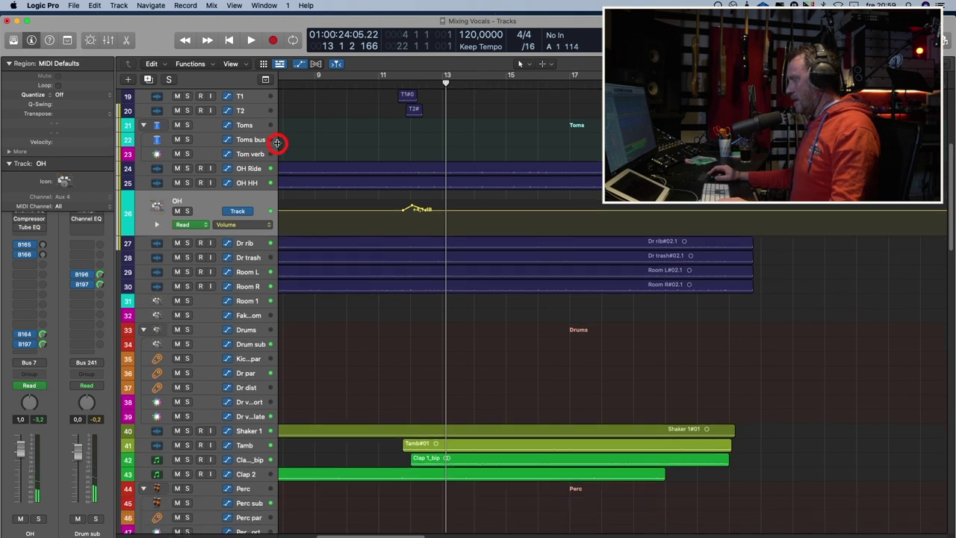
Step: Select the Rhodes 1 track, solo it and play it from bar 4
{"action": "scroll", "coordinate": [275, 144], "scroll_direction": "down", "scroll_amount": 15}
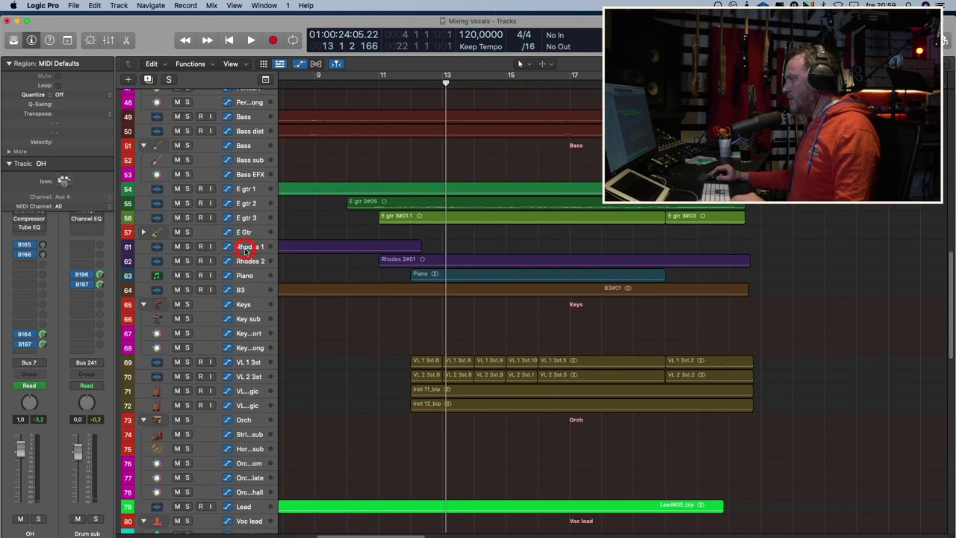
{"action": "left_click", "coordinate": [245, 248]}
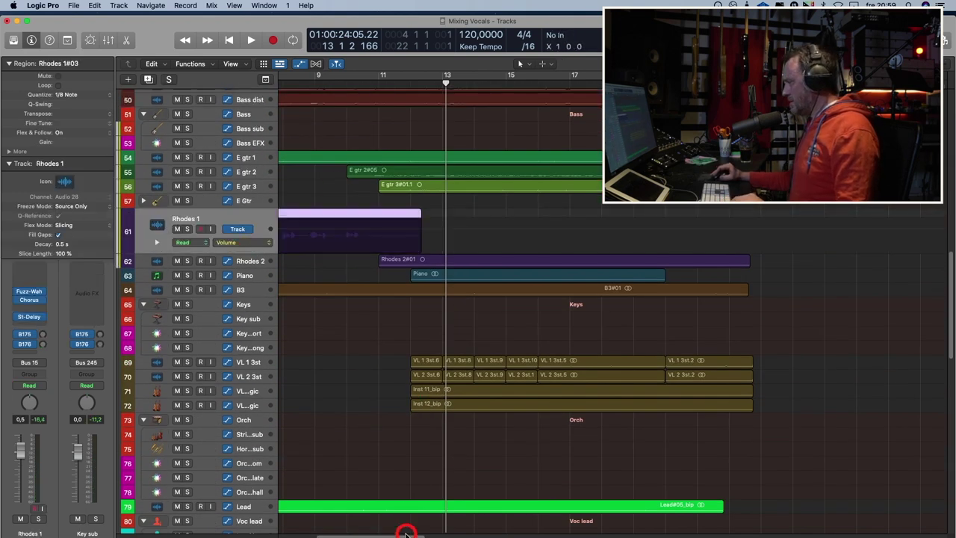
{"action": "left_click_drag", "start_coordinate": [406, 533], "coordinate": [394, 483]}
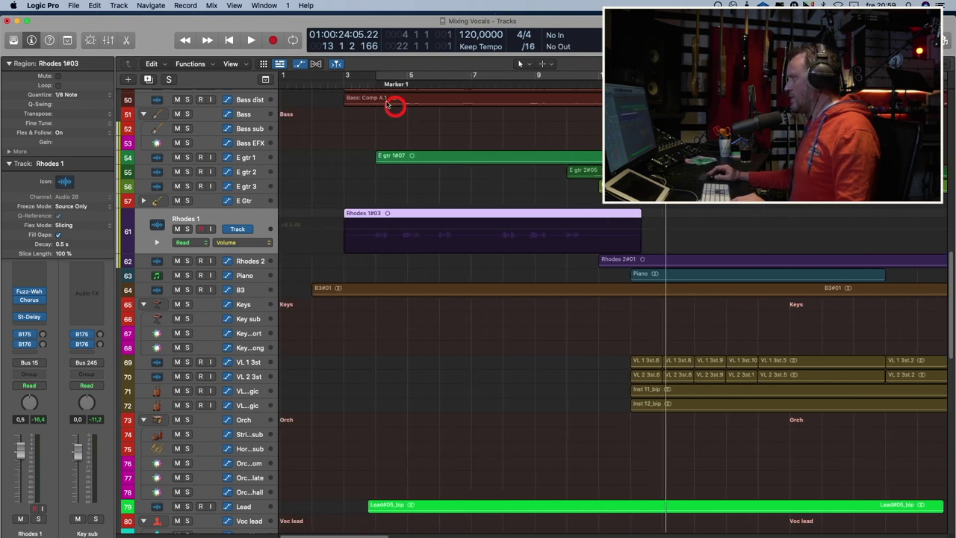
{"action": "left_click", "coordinate": [366, 85]}
{"action": "key", "text": "space"}
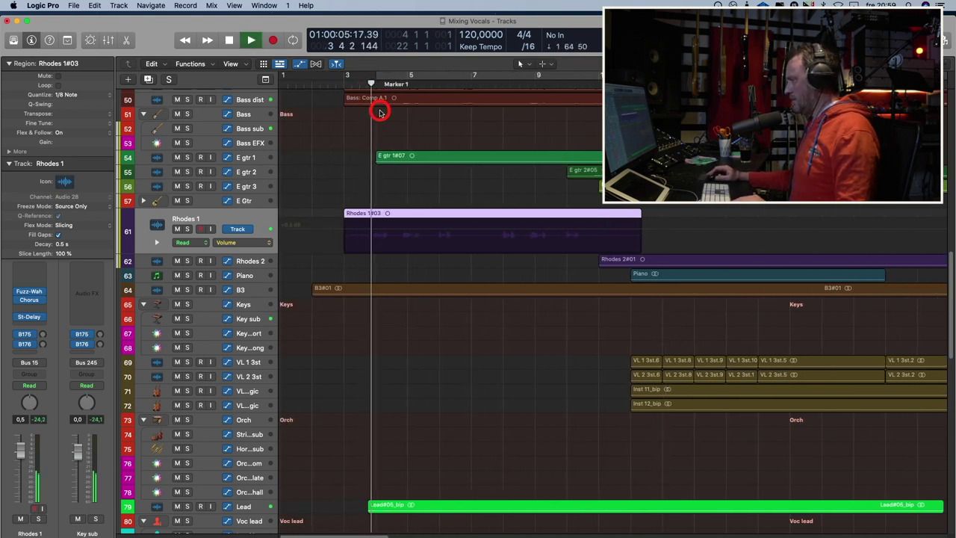
{"action": "key", "text": "space"}
{"action": "left_click", "coordinate": [188, 229]}
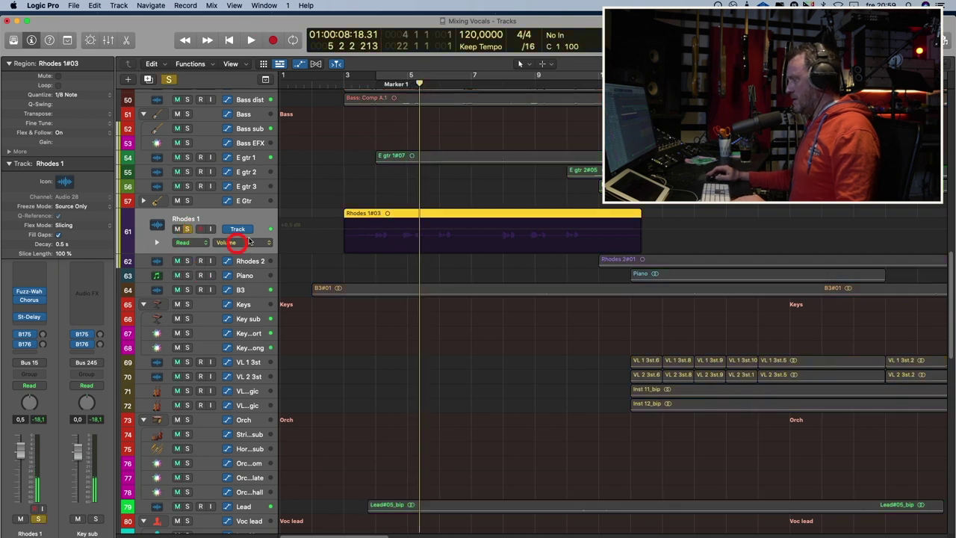
{"action": "left_click", "coordinate": [376, 84]}
{"action": "key", "text": "space"}
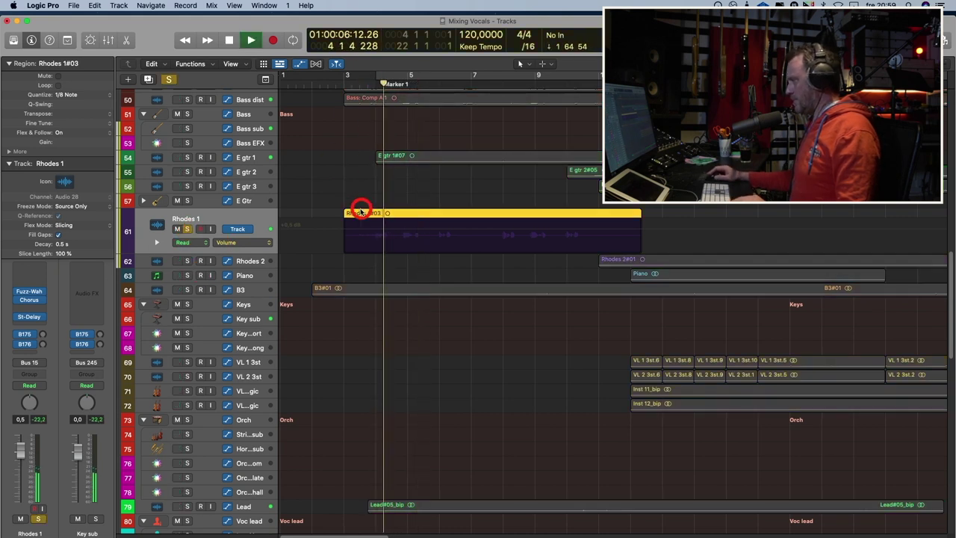
Step: Set the right output mix of the Rhodes 1 Stereo Delay to 14 %
{"action": "left_click", "coordinate": [30, 316]}
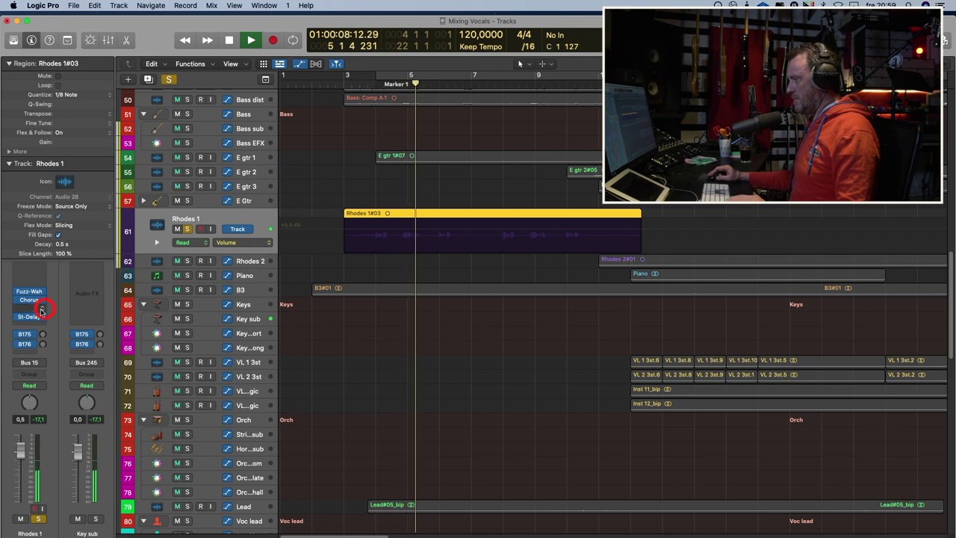
{"action": "key", "text": "space"}
{"action": "left_click", "coordinate": [314, 369]}
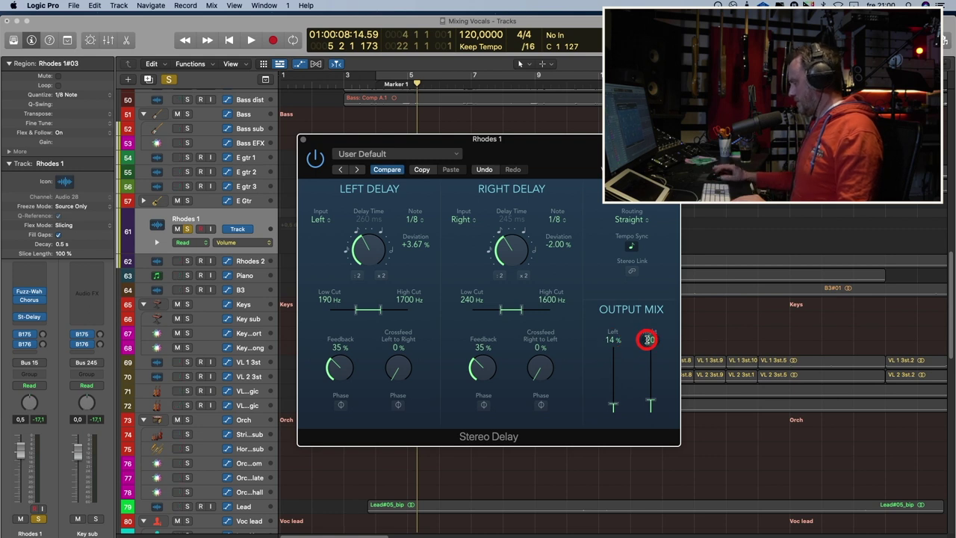
{"action": "type", "text": "14"}
{"action": "left_click", "coordinate": [481, 270]}
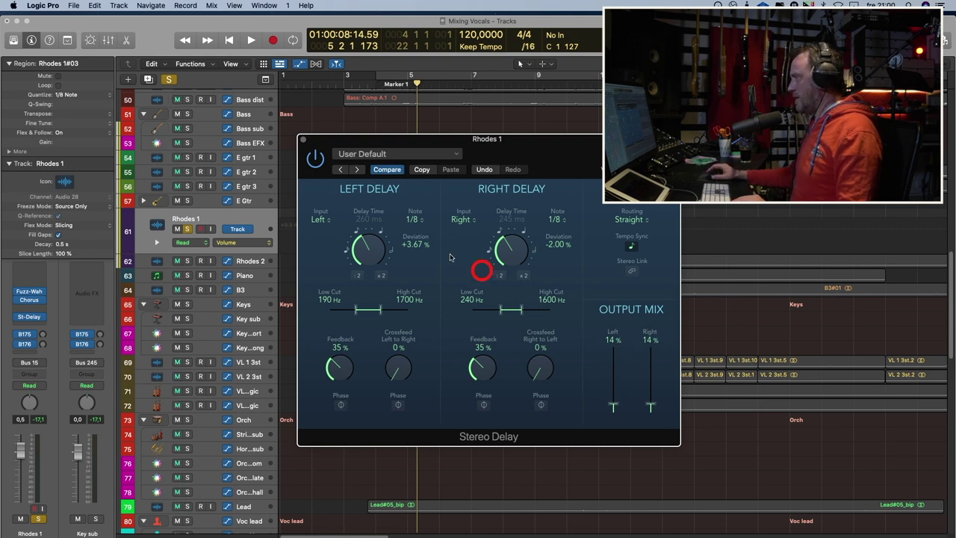
{"action": "left_click", "coordinate": [305, 142]}
Step: Audition the soloed Rhodes 1 with its stereo delay by playing from bar 4
{"action": "left_click", "coordinate": [379, 83]}
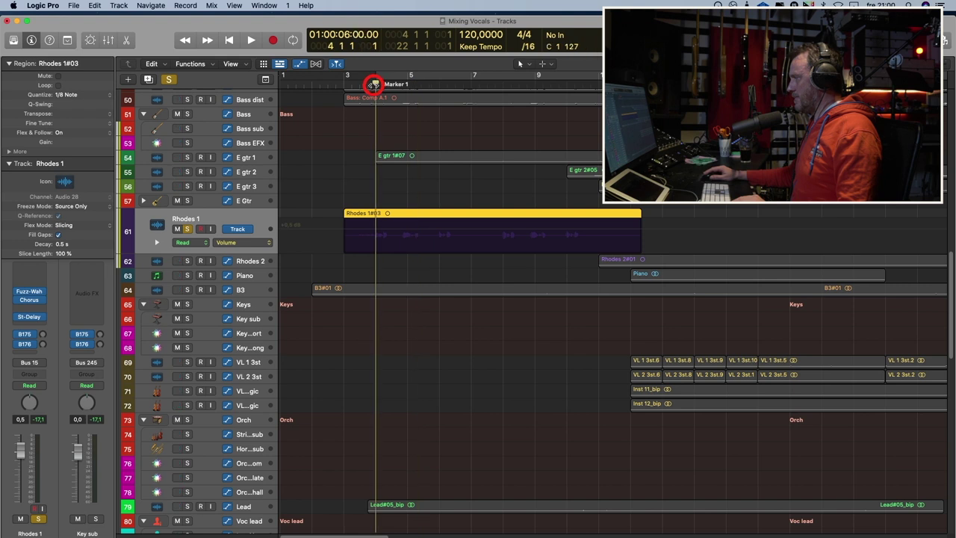
{"action": "key", "text": "space"}
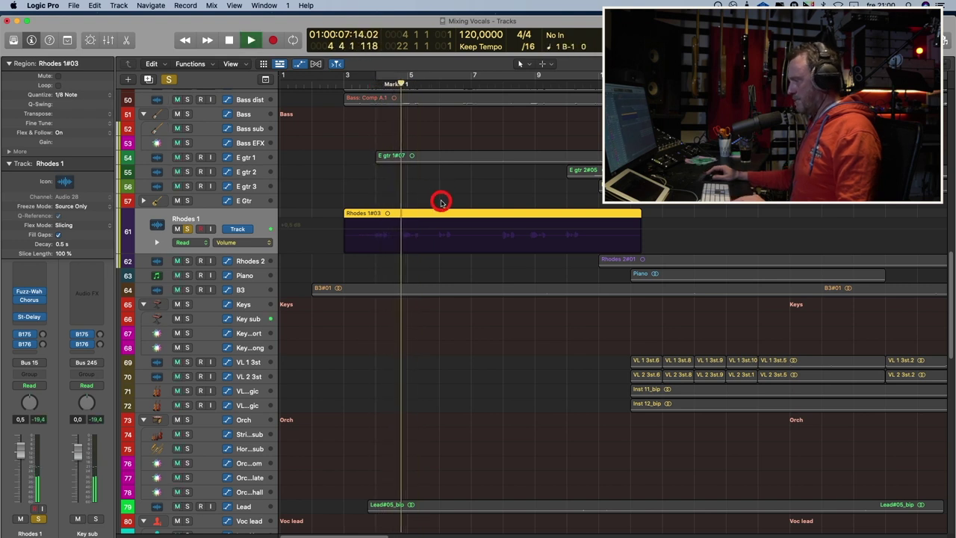
{"action": "left_click", "coordinate": [393, 233]}
{"action": "key", "text": "space"}
{"action": "left_click", "coordinate": [55, 309]}
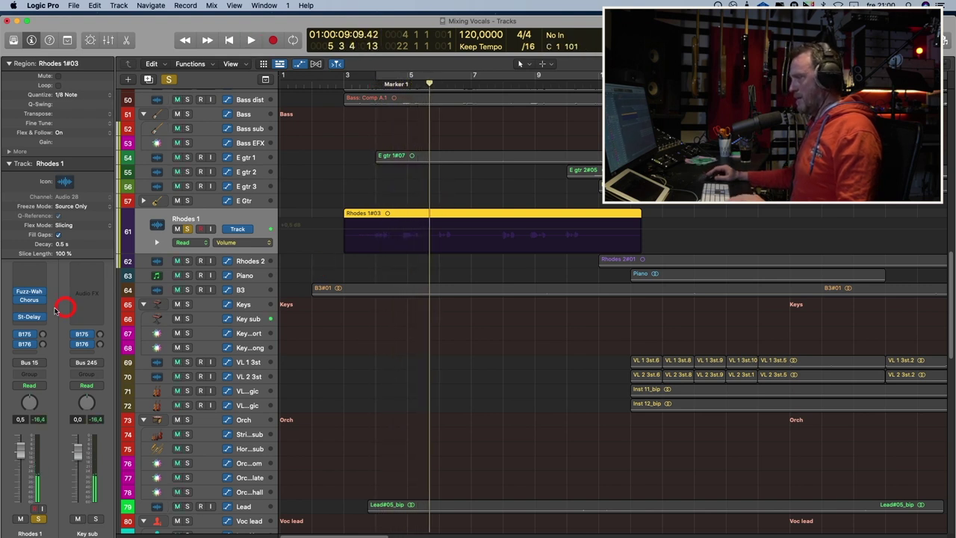
Step: Set the auto wah level of the Rhodes 1 Fuzz-Wah to 1.5 dB and audition the soloed track
{"action": "left_click", "coordinate": [32, 293]}
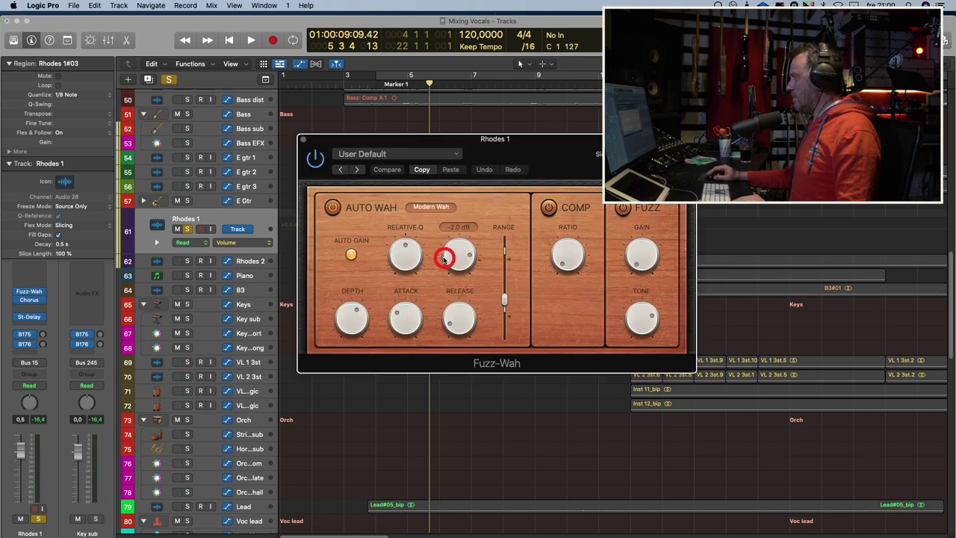
{"action": "mouse_move", "coordinate": [443, 258]}
{"action": "left_mouse_down"}
{"action": "mouse_move", "coordinate": [445, 250]}
{"action": "mouse_move", "coordinate": [459, 260]}
{"action": "left_mouse_up"}
{"action": "key", "text": "space"}
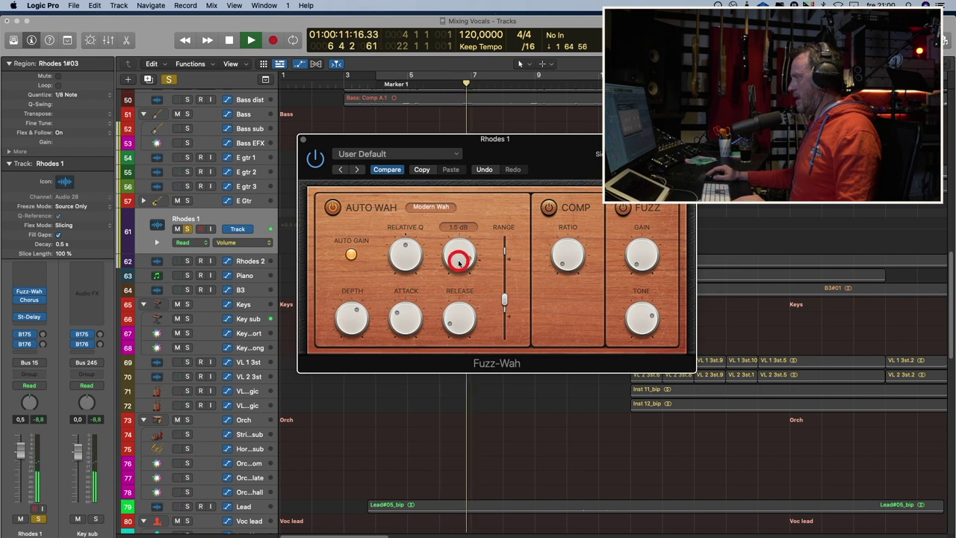
{"action": "left_click", "coordinate": [303, 140]}
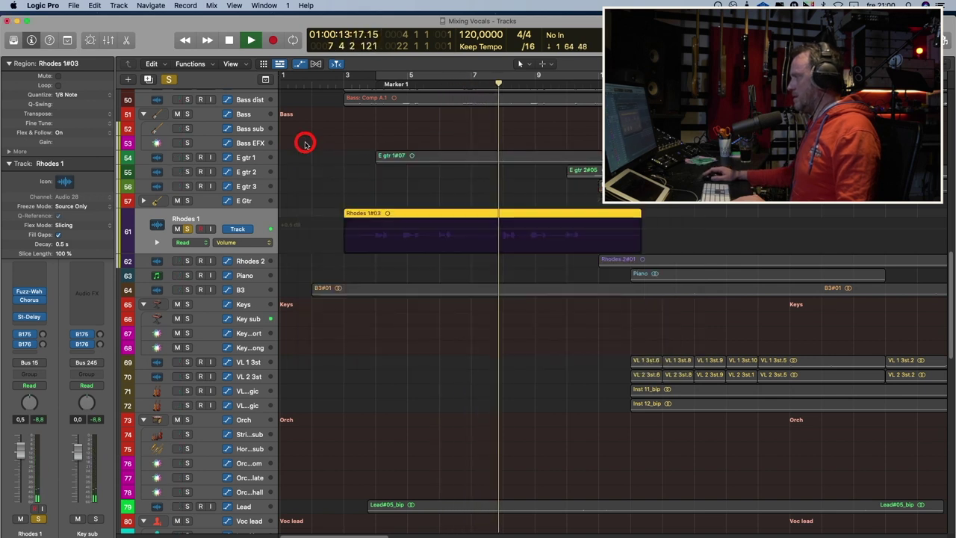
{"action": "key", "text": "space"}
Step: Unsolo the Rhodes 1 track and audition it in the full mix from about bar 3
{"action": "left_click", "coordinate": [186, 227]}
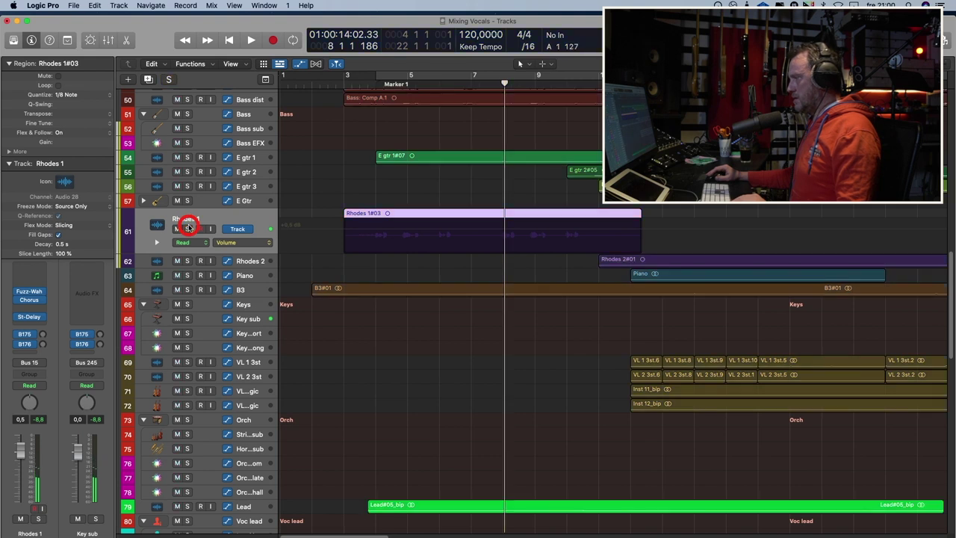
{"action": "left_click", "coordinate": [352, 83]}
{"action": "key", "text": "space"}
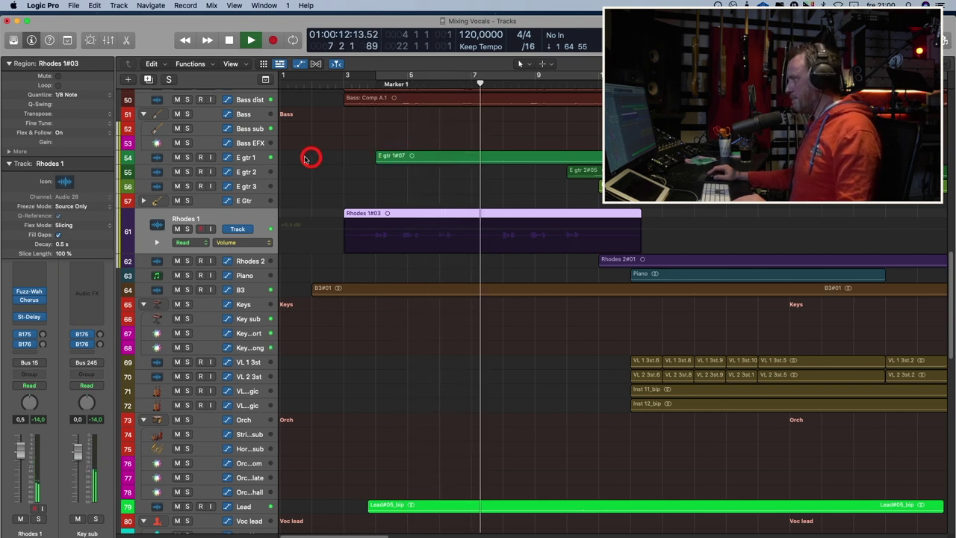
{"action": "key", "text": "space"}
Step: Lower the E gtr 1 track volume to -9,2 dB while playing the mix from bar 4
{"action": "left_click", "coordinate": [254, 159]}
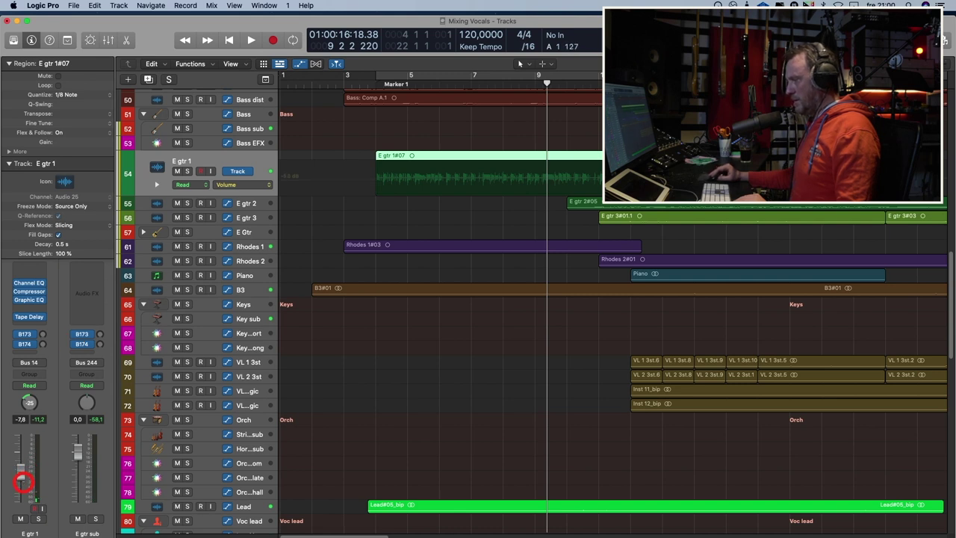
{"action": "left_click", "coordinate": [379, 81]}
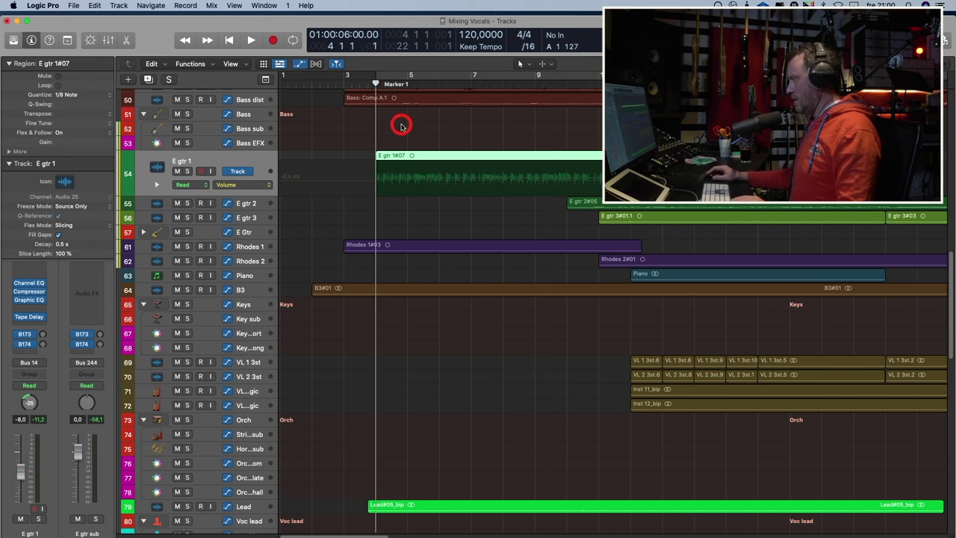
{"action": "key", "text": "space"}
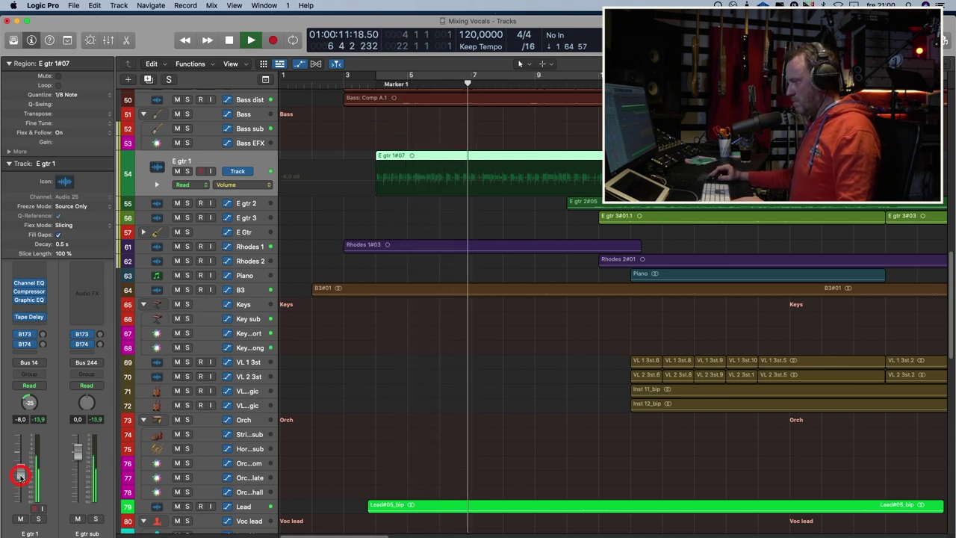
{"action": "left_click_drag", "start_coordinate": [20, 475], "coordinate": [20, 479]}
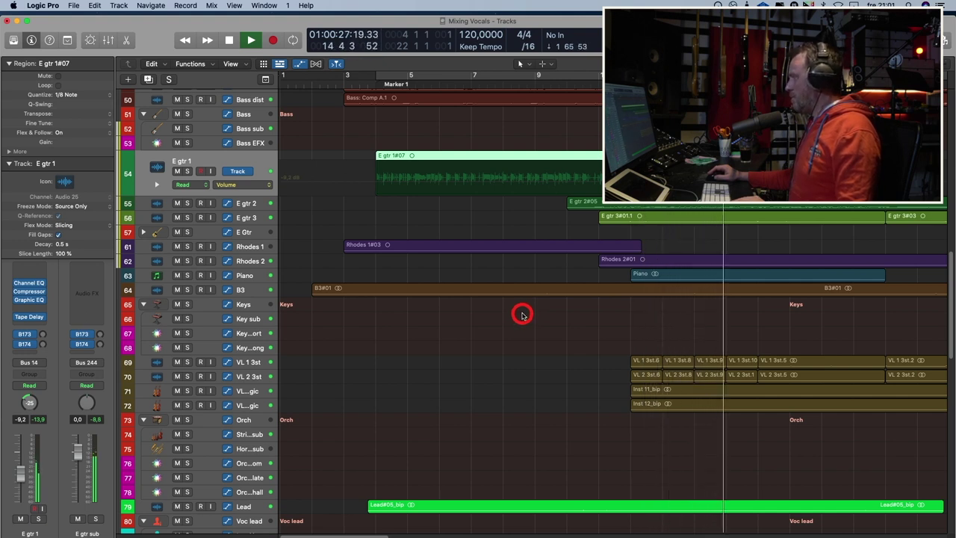
Step: Lower the E gtr 2 track volume to -10,2 dB during playback
{"action": "left_click", "coordinate": [252, 203]}
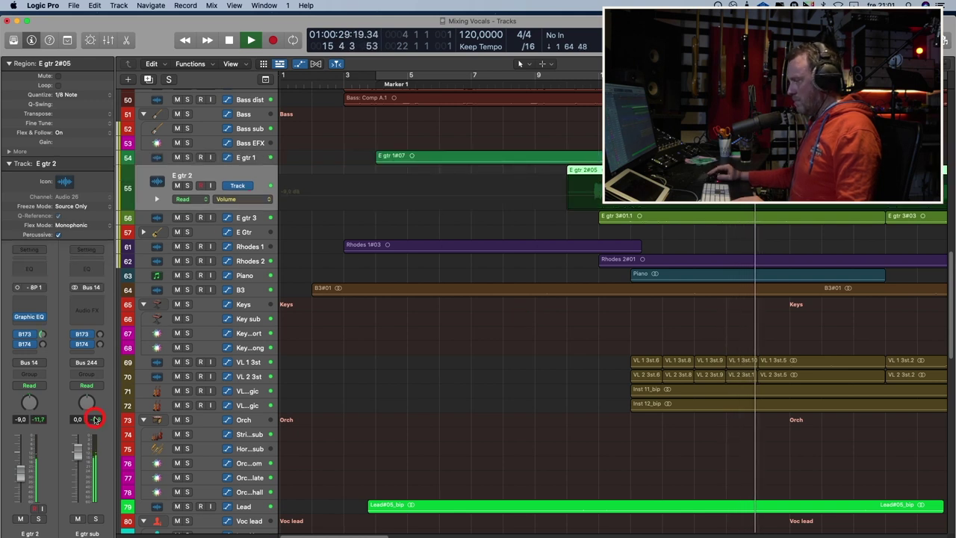
{"action": "left_click", "coordinate": [25, 472]}
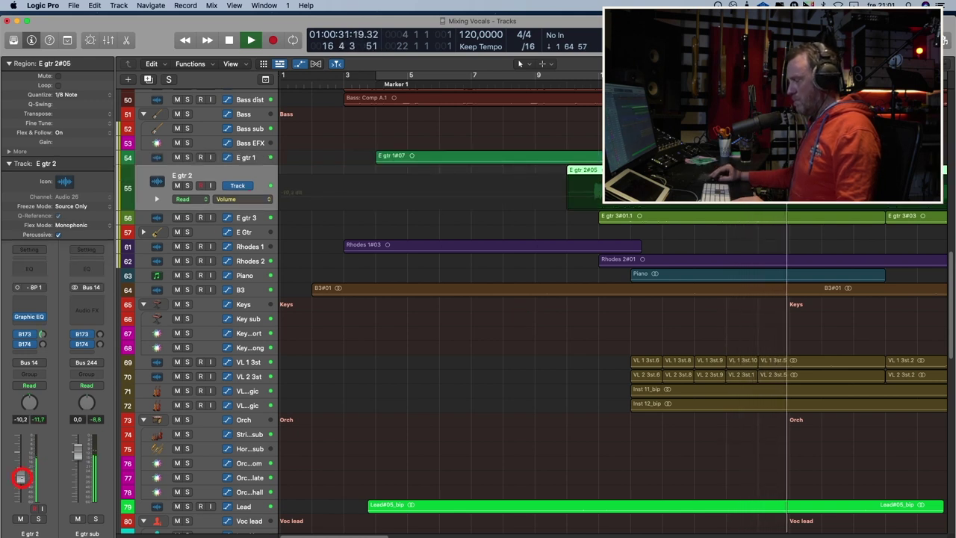
{"action": "key", "text": "space"}
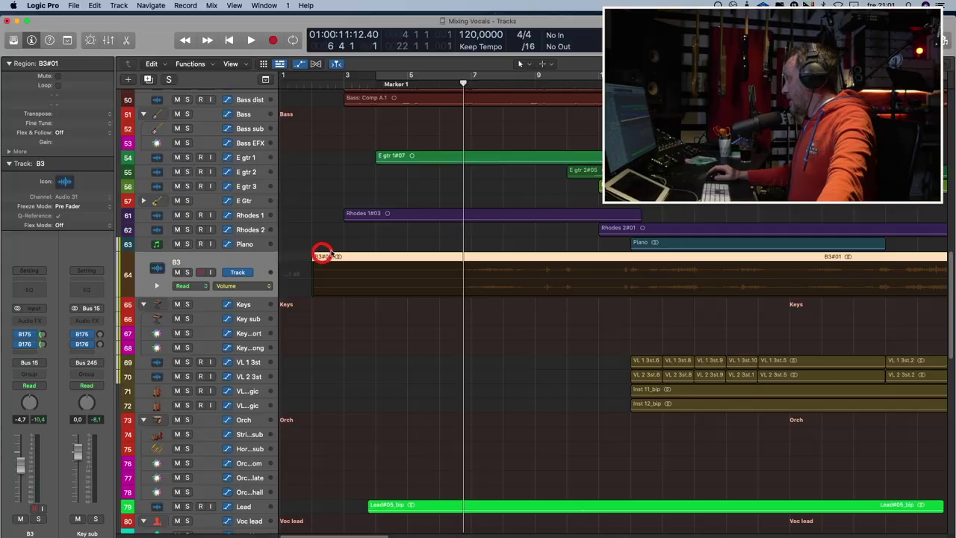
Step: Set the B3 track's automation mode to Latch and mute the E gtr 3, Rhodes 2 and Orch tracks
{"action": "left_click", "coordinate": [195, 289]}
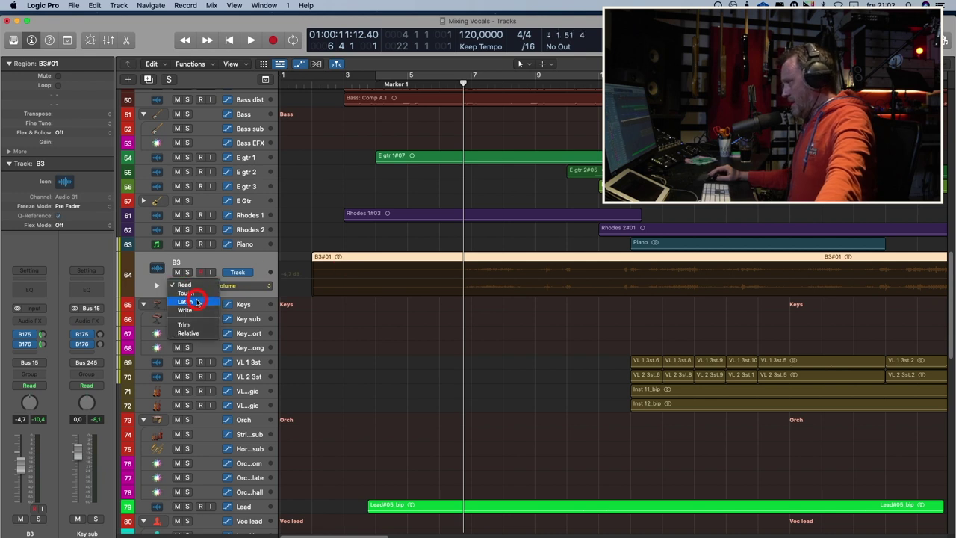
{"action": "left_click", "coordinate": [196, 302]}
{"action": "left_click", "coordinate": [373, 84]}
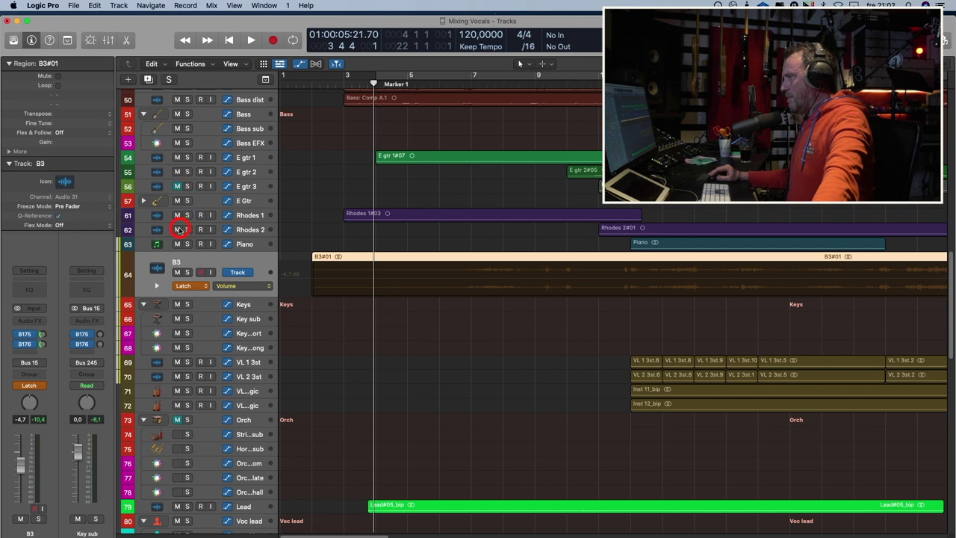
{"action": "left_click", "coordinate": [180, 229]}
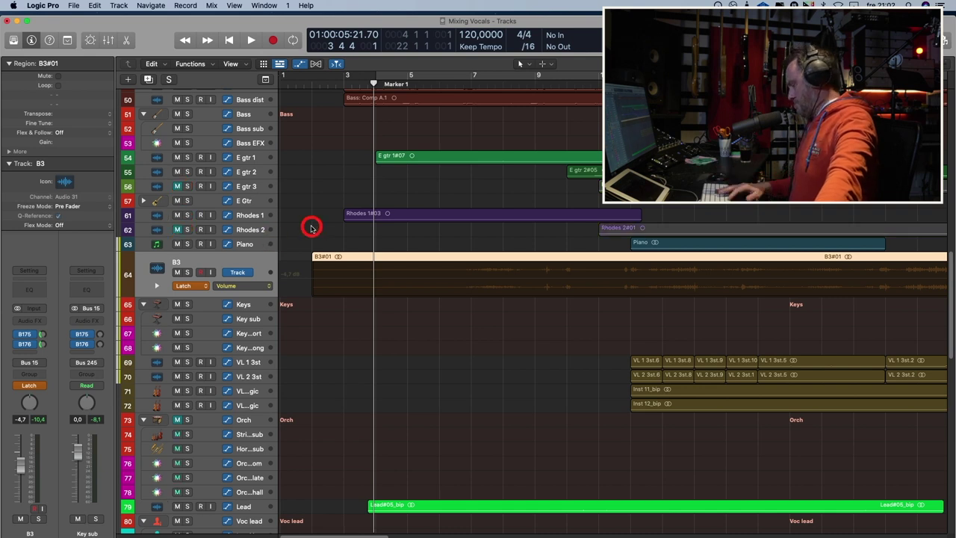
Step: Record a live volume fader ride on B3 from just before bar 4 to bar 22, and return its automation mode to Read
{"action": "key", "text": "space"}
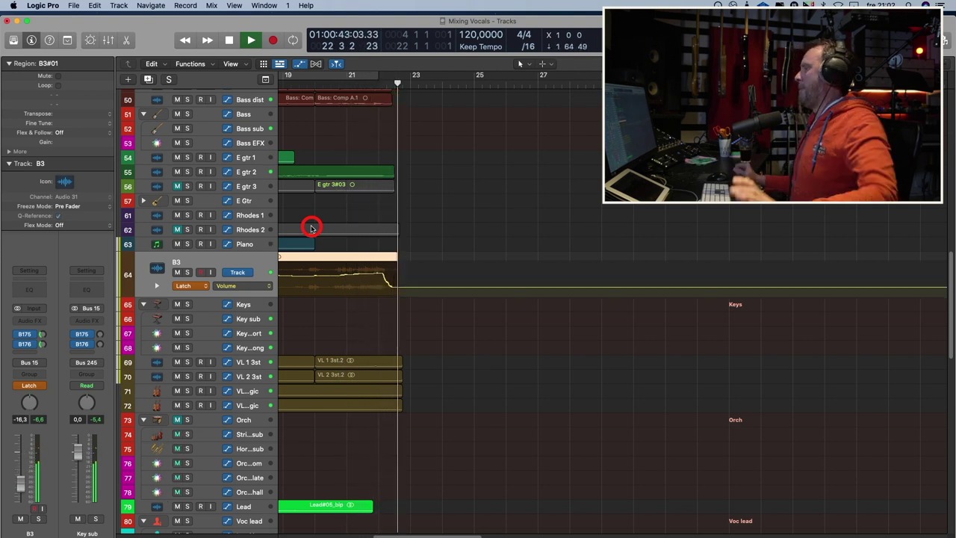
{"action": "key", "text": "space"}
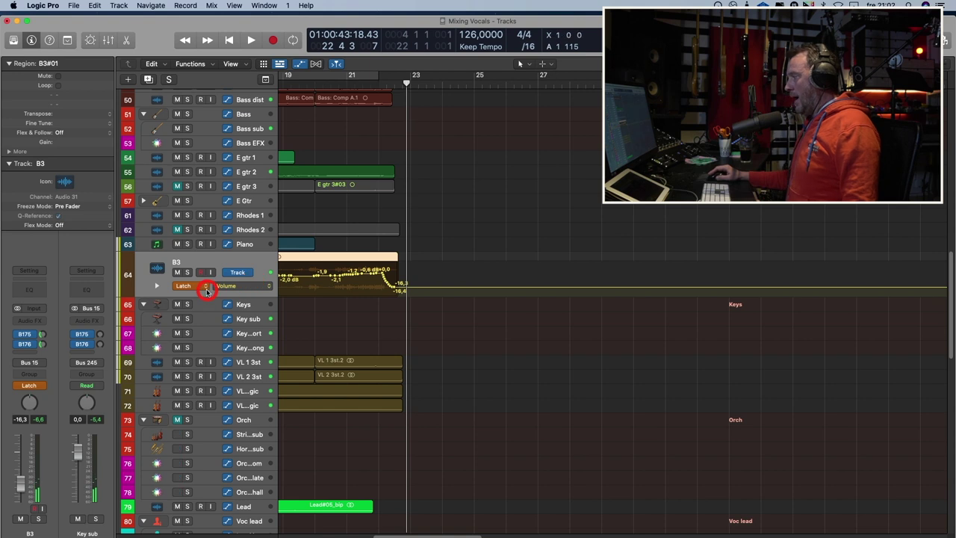
{"action": "left_click", "coordinate": [200, 286]}
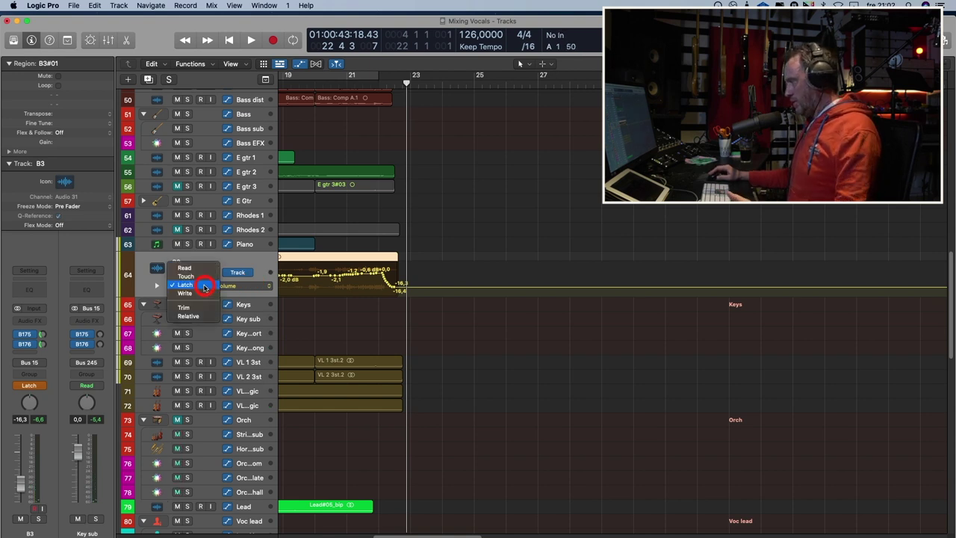
{"action": "left_click", "coordinate": [200, 269]}
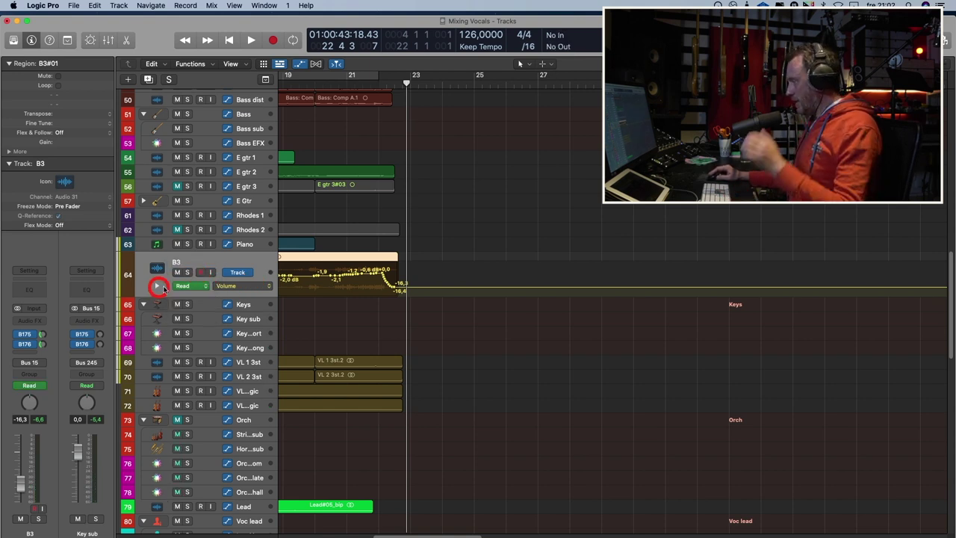
Step: Unmute the Orch track stack, select Strings sub and audition the strings in the mix
{"action": "left_click", "coordinate": [187, 377]}
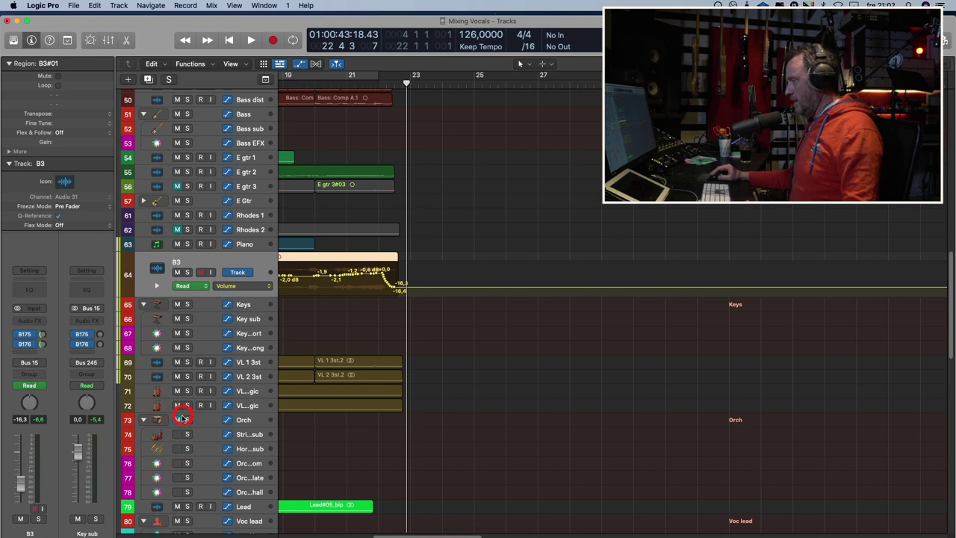
{"action": "left_click", "coordinate": [208, 420]}
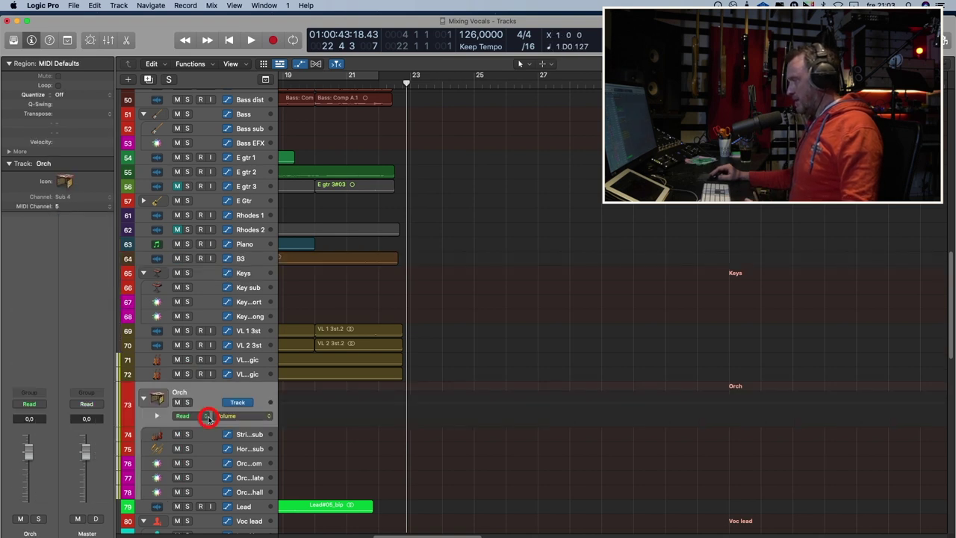
{"action": "left_click", "coordinate": [215, 440]}
{"action": "key", "text": "space"}
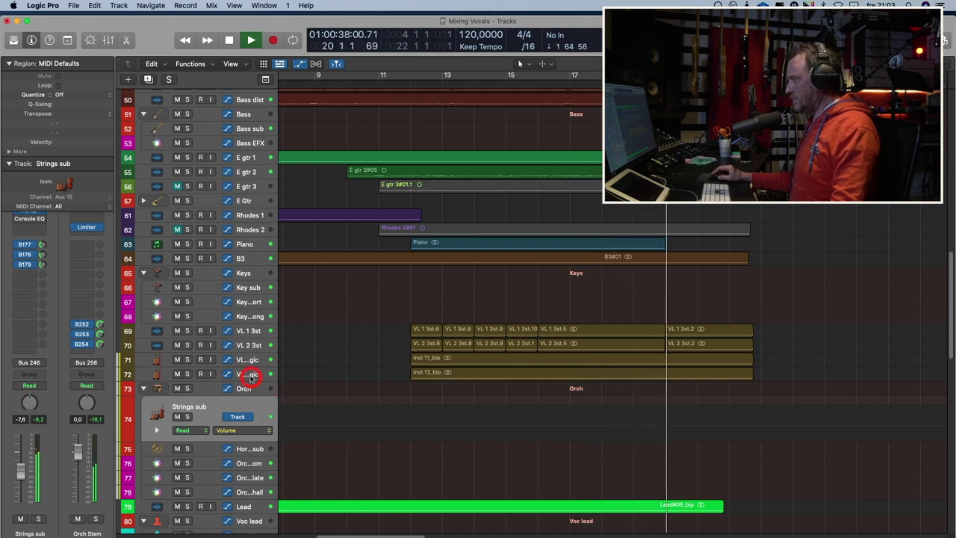
{"action": "key", "text": "space"}
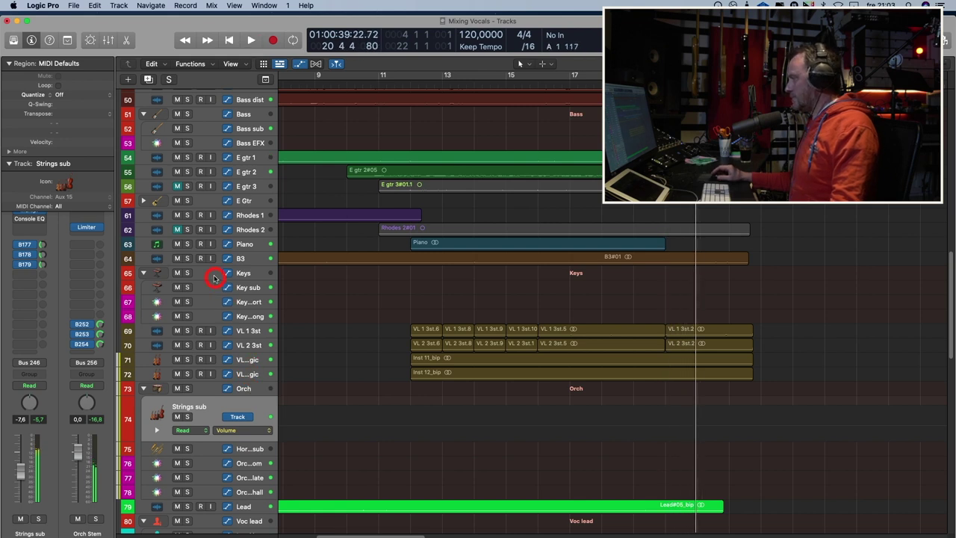
Step: Unmute the Rhodes 2 and E gtr 3 tracks
{"action": "left_click", "coordinate": [178, 229]}
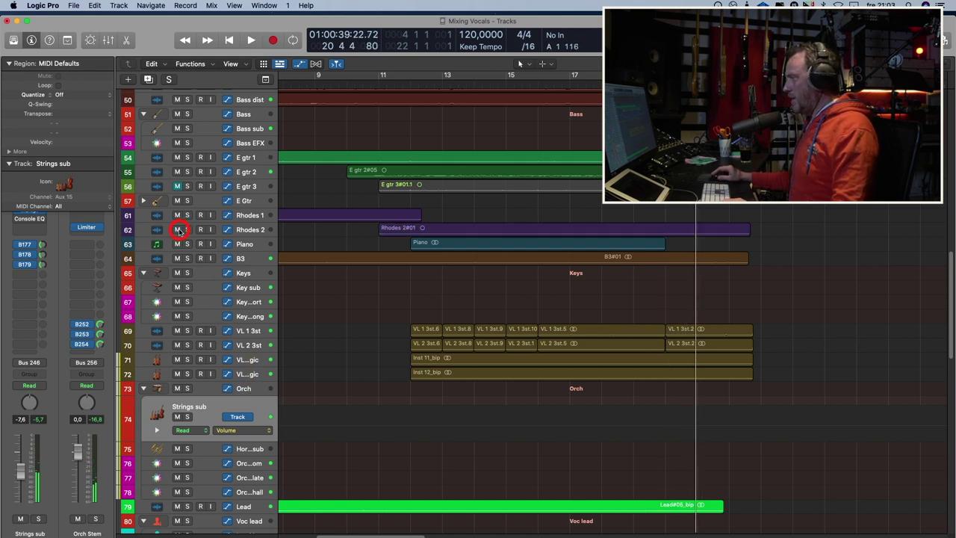
{"action": "left_click", "coordinate": [176, 187]}
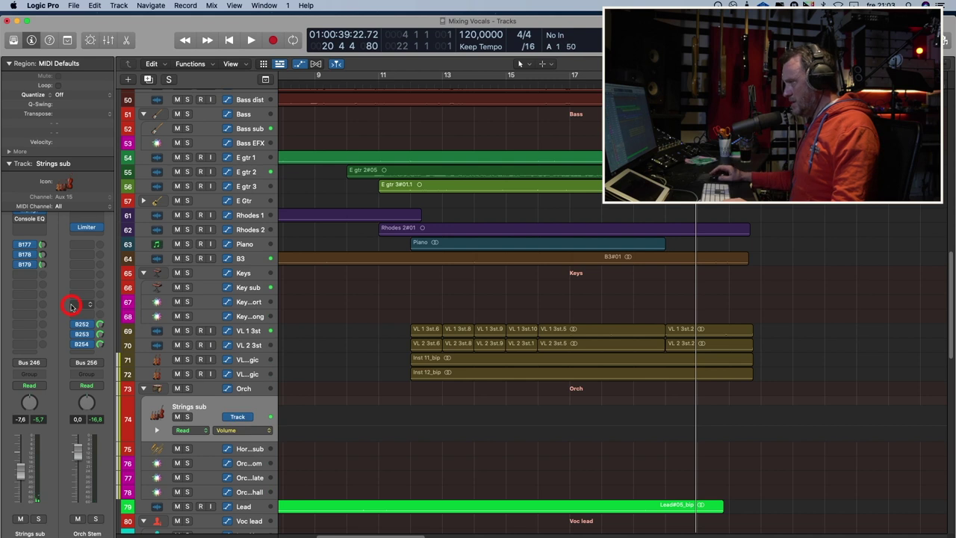
Step: Turn on the Vintage Console EQ on Strings sub and audition the mix from about bar 12
{"action": "left_click", "coordinate": [28, 219]}
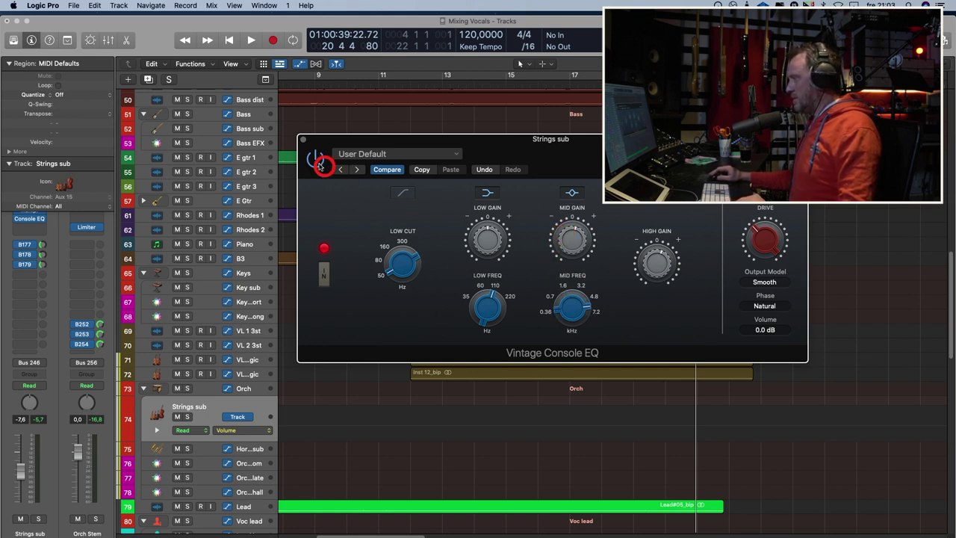
{"action": "left_click", "coordinate": [305, 140]}
{"action": "left_click", "coordinate": [409, 86]}
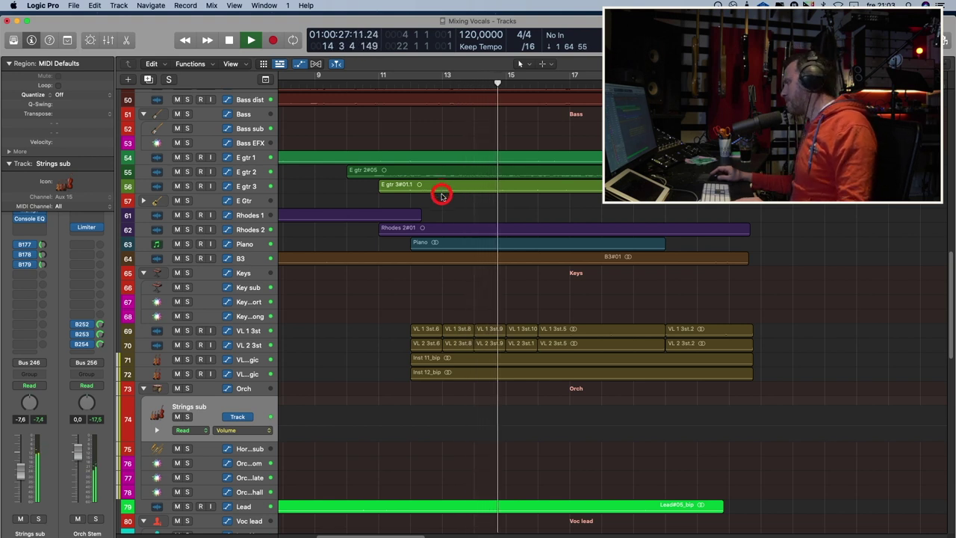
{"action": "key", "text": "space"}
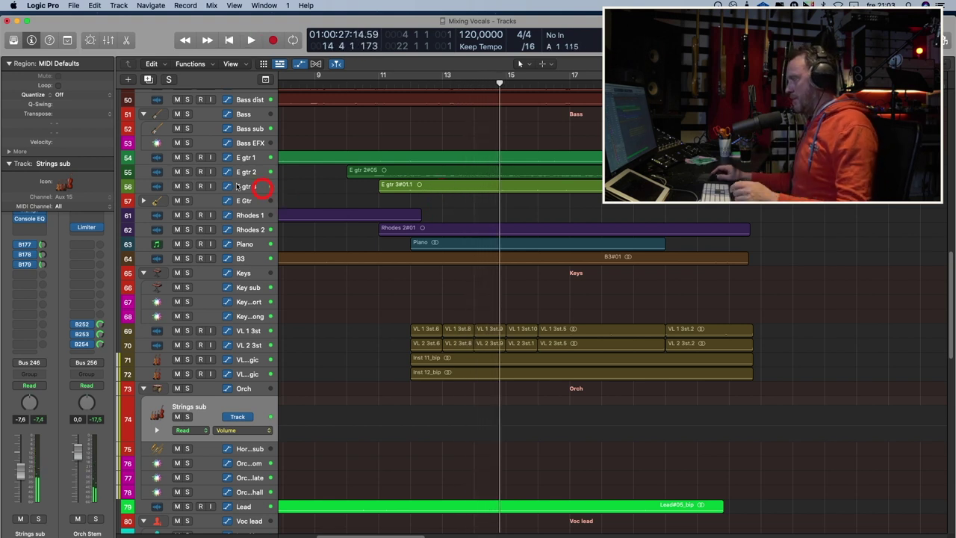
Step: Select and solo the BGV 2 track and audition the ooh background vocals from bar 7
{"action": "scroll", "coordinate": [194, 224], "scroll_direction": "down", "scroll_amount": 10}
{"action": "left_click", "coordinate": [157, 260]}
{"action": "scroll", "coordinate": [208, 267], "scroll_direction": "down", "scroll_amount": 4}
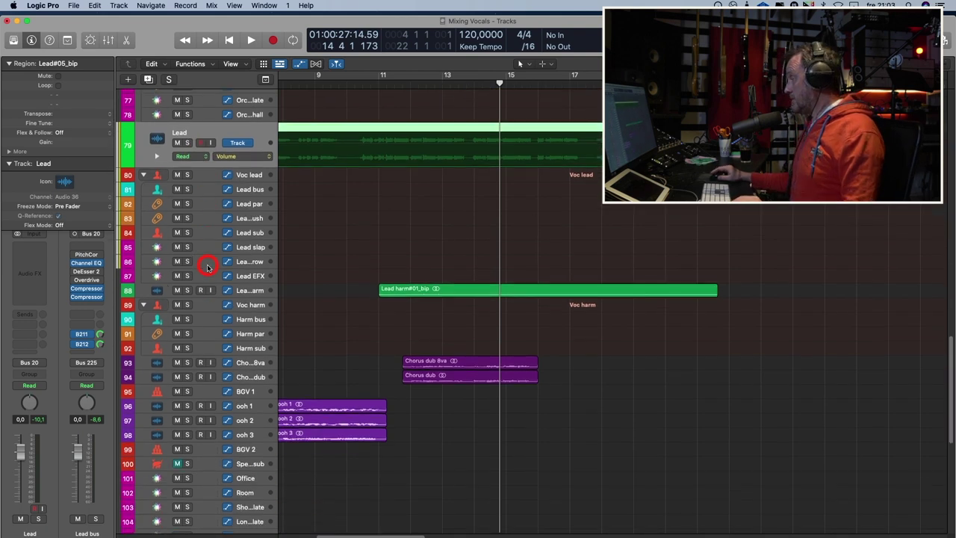
{"action": "left_click", "coordinate": [250, 450]}
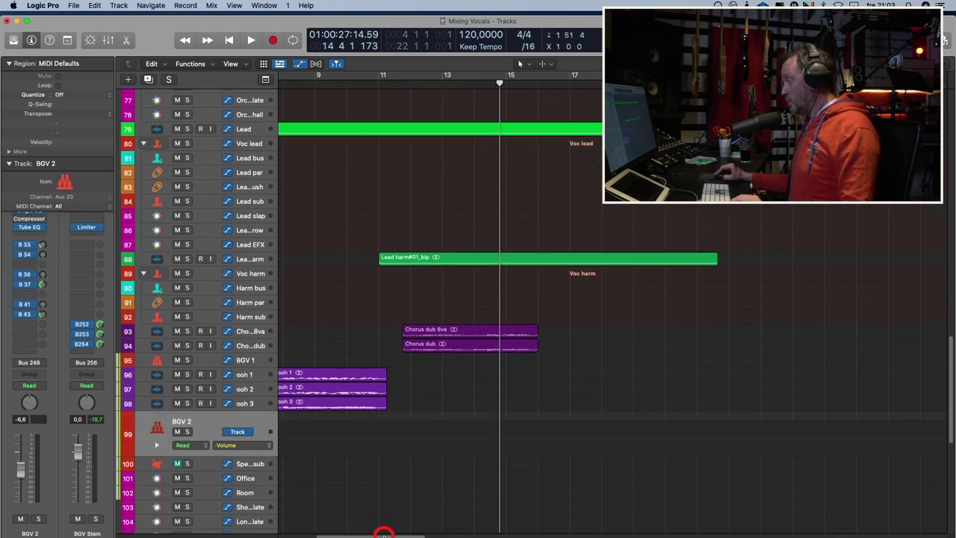
{"action": "left_click_drag", "start_coordinate": [383, 535], "coordinate": [379, 259]}
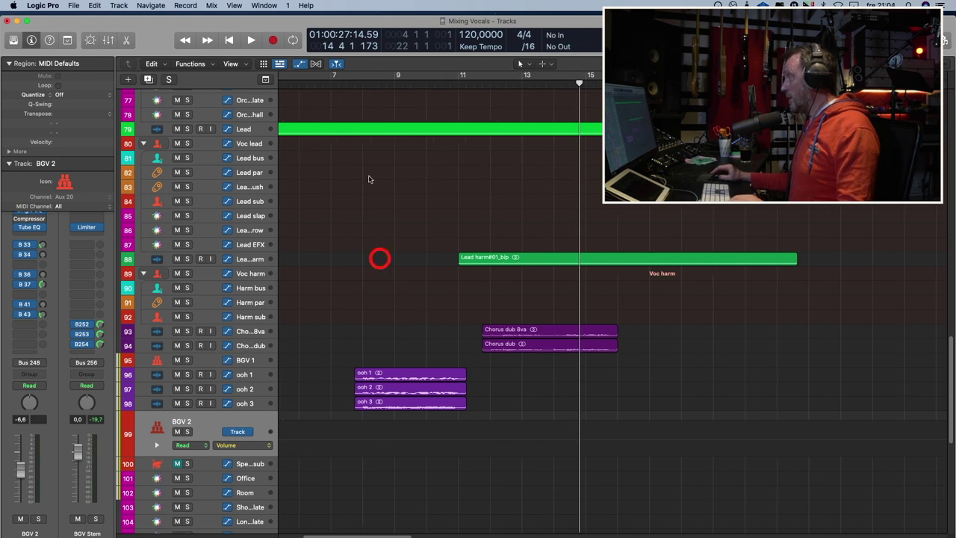
{"action": "left_click", "coordinate": [332, 80]}
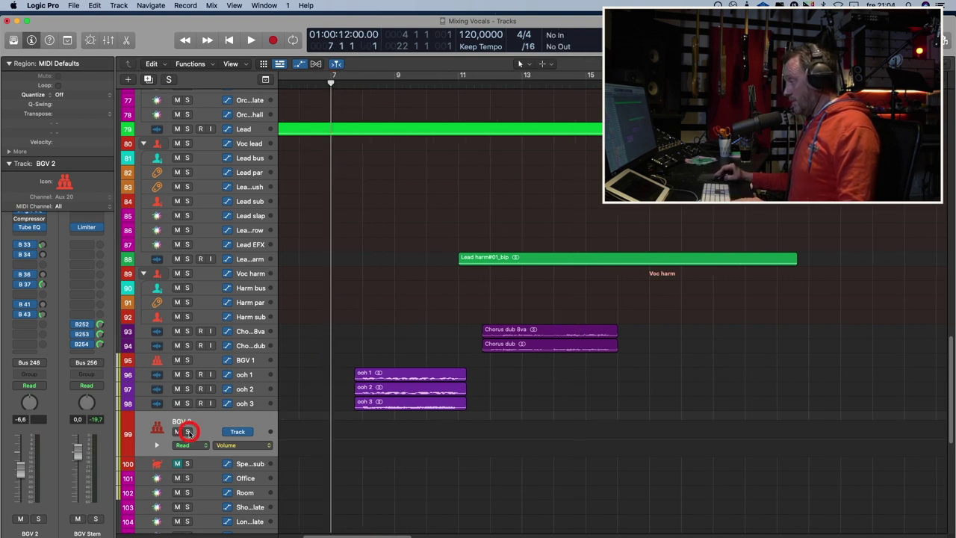
{"action": "left_click", "coordinate": [189, 432]}
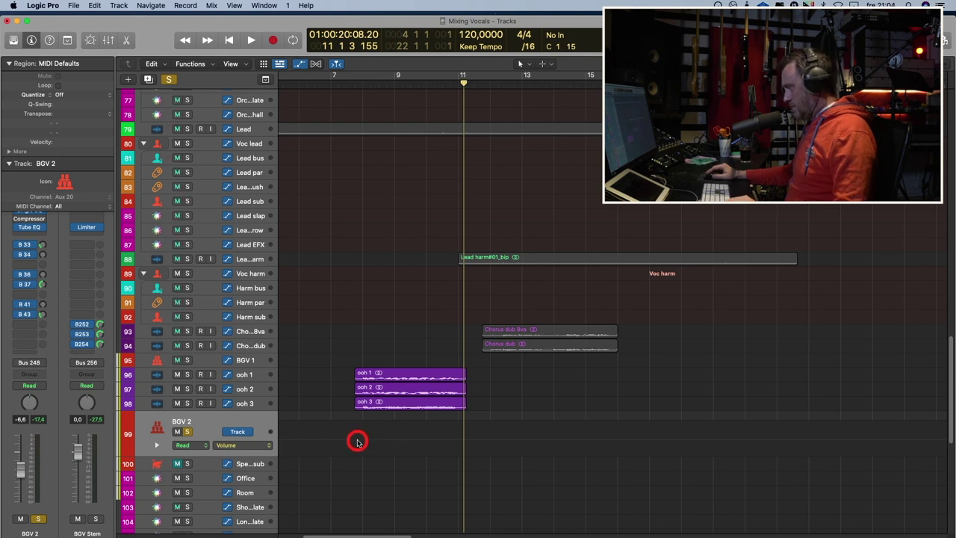
Step: Draw a BGV 2 volume automation dip to -10,2 dB spanning the ooh 1, ooh 2 and ooh 3 regions
{"action": "left_click", "coordinate": [357, 442]}
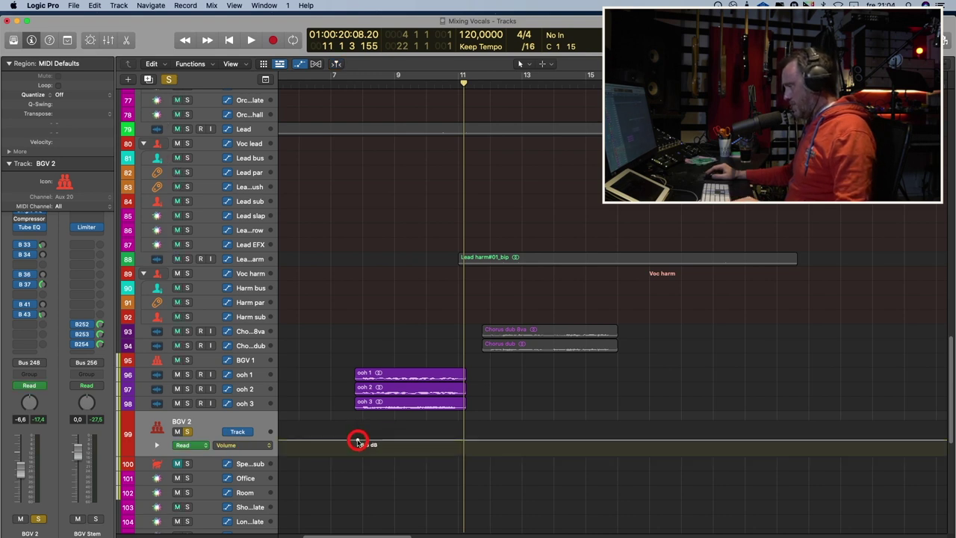
{"action": "left_click_drag", "start_coordinate": [357, 442], "coordinate": [429, 445]}
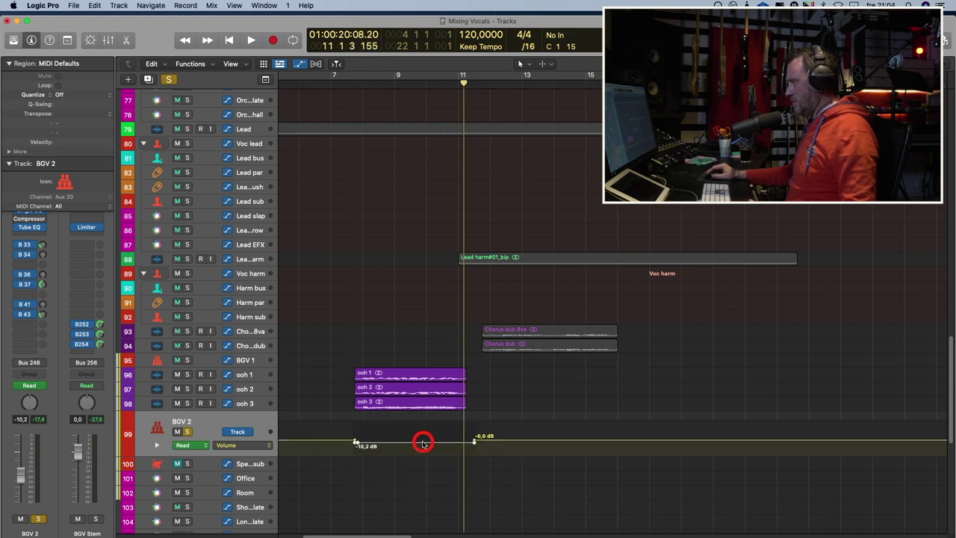
Step: Add a BGV 2 volume automation peak of -2,6 dB near the end of bar 9 and audition the swell from about bar 7
{"action": "left_click_drag", "start_coordinate": [423, 445], "coordinate": [425, 440]}
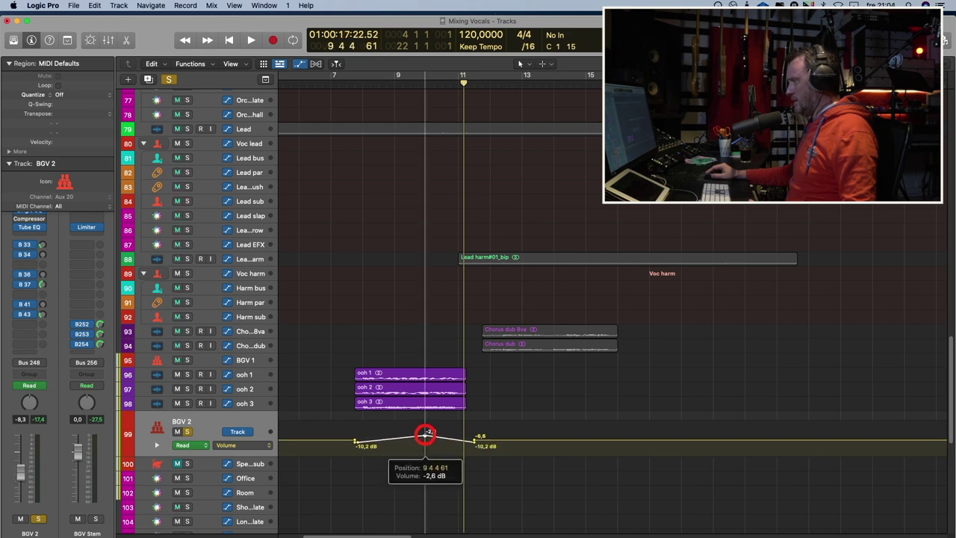
{"action": "left_click_drag", "start_coordinate": [425, 434], "coordinate": [424, 434]}
{"action": "left_click", "coordinate": [345, 295]}
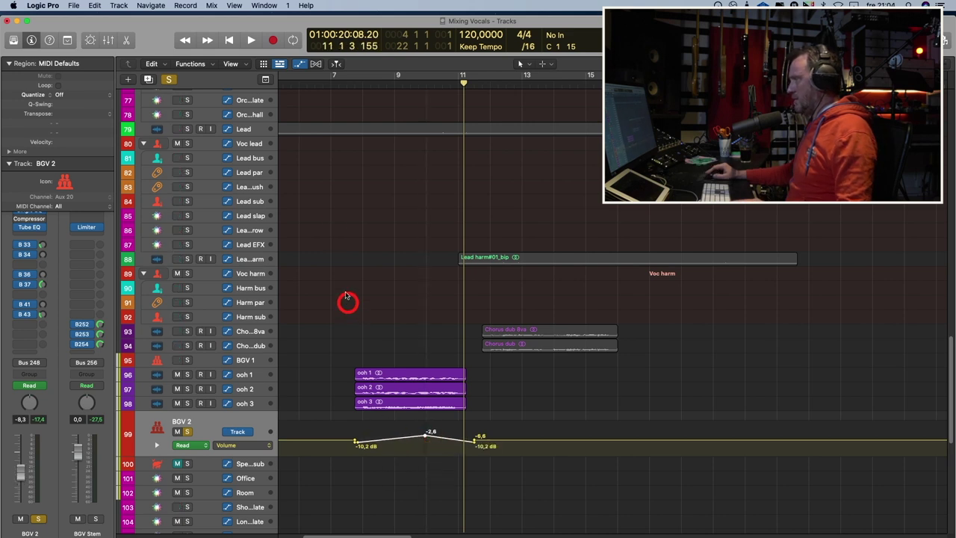
{"action": "left_click", "coordinate": [326, 82]}
{"action": "key", "text": "space"}
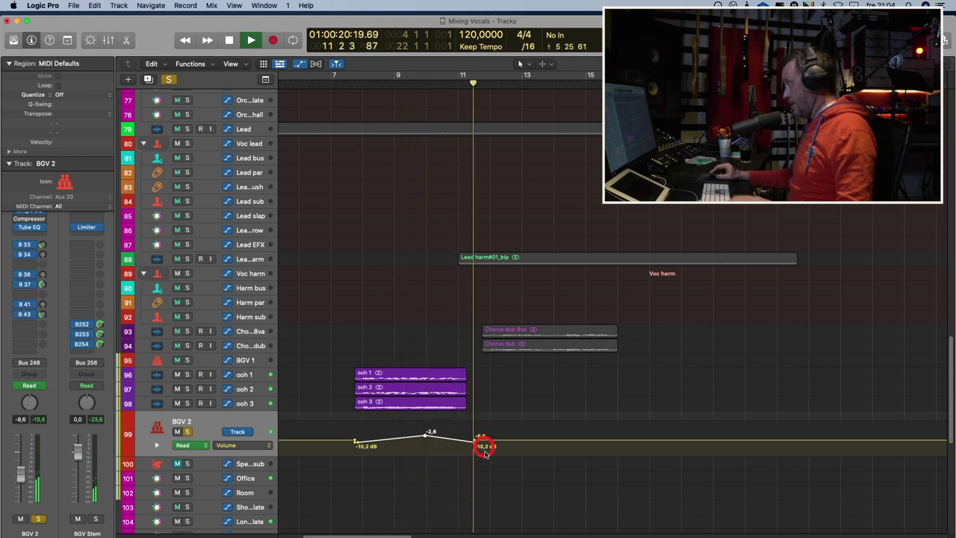
{"action": "key", "text": "space"}
Step: Move the closing BGV 2 volume automation point to bar 11 and lower it to -13,8 dB
{"action": "left_click_drag", "start_coordinate": [486, 452], "coordinate": [460, 446]}
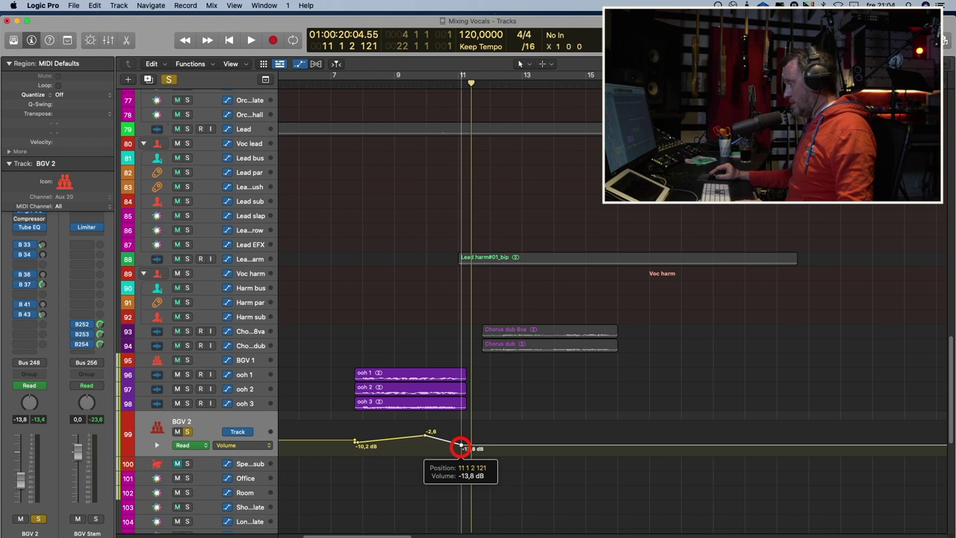
{"action": "left_click", "coordinate": [374, 220]}
{"action": "left_click", "coordinate": [240, 404]}
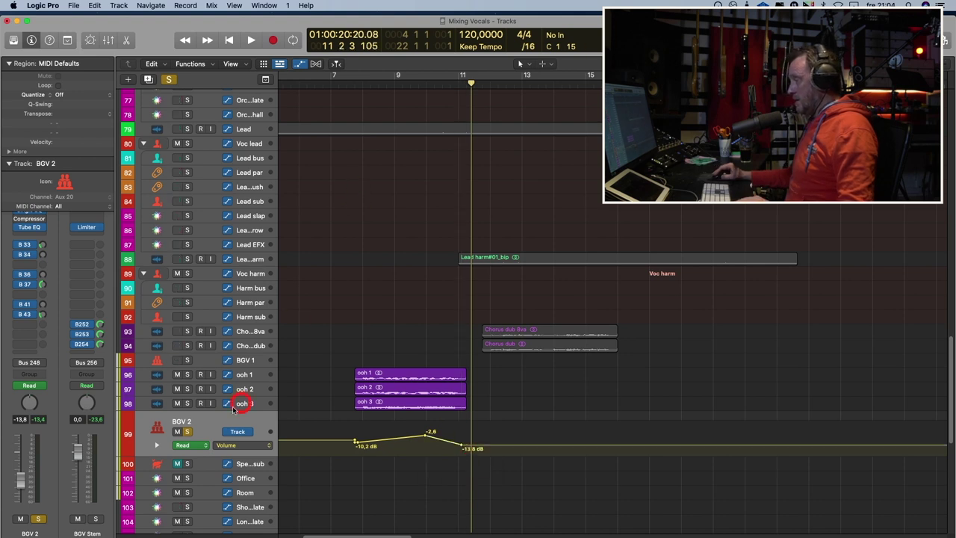
Step: Unsolo BGV 2 and audition the full mix from just before bar 7 to bar 16
{"action": "left_click", "coordinate": [190, 431]}
{"action": "left_click", "coordinate": [307, 254]}
{"action": "left_click", "coordinate": [314, 84]}
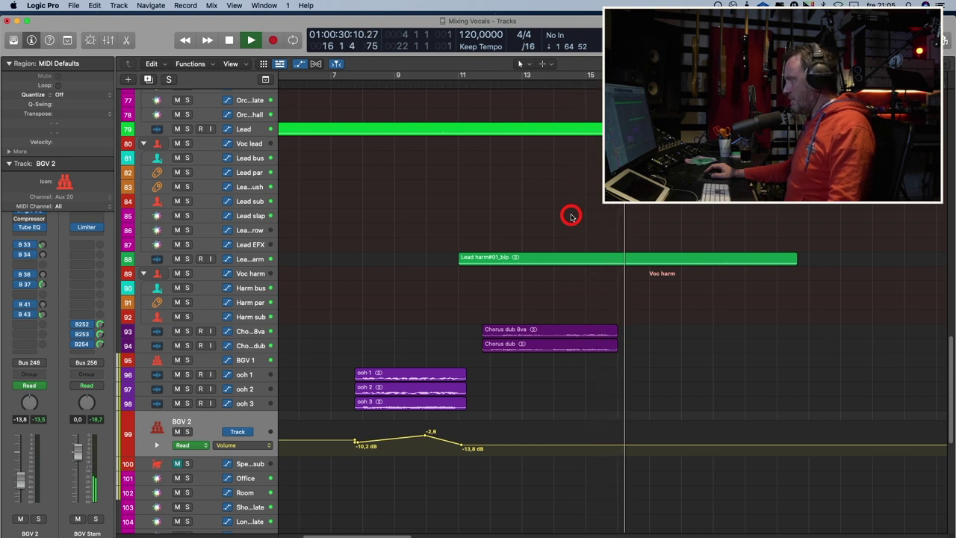
{"action": "key", "text": "space"}
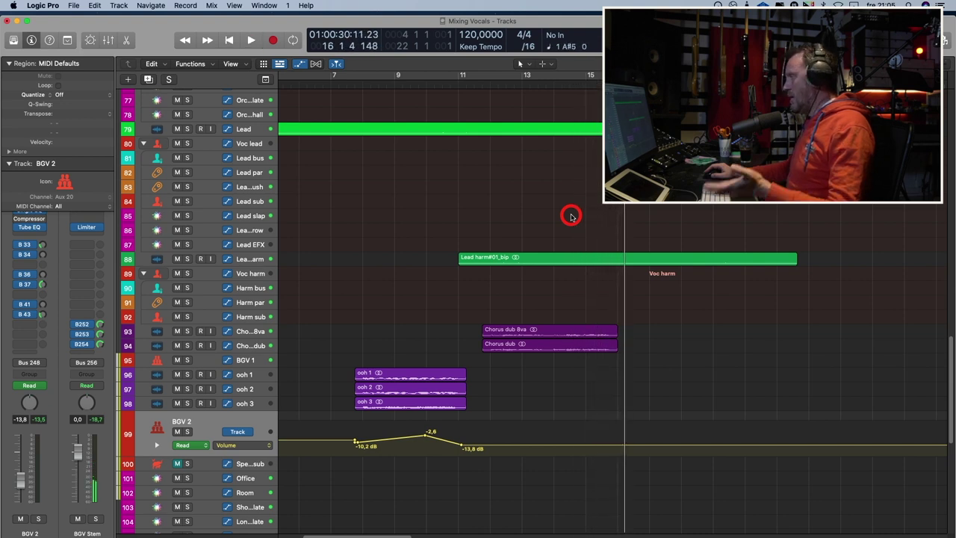
Step: Select the Lead sub track and open an additional automation lane for its Send 4 → Long plate level
{"action": "left_click", "coordinate": [252, 130]}
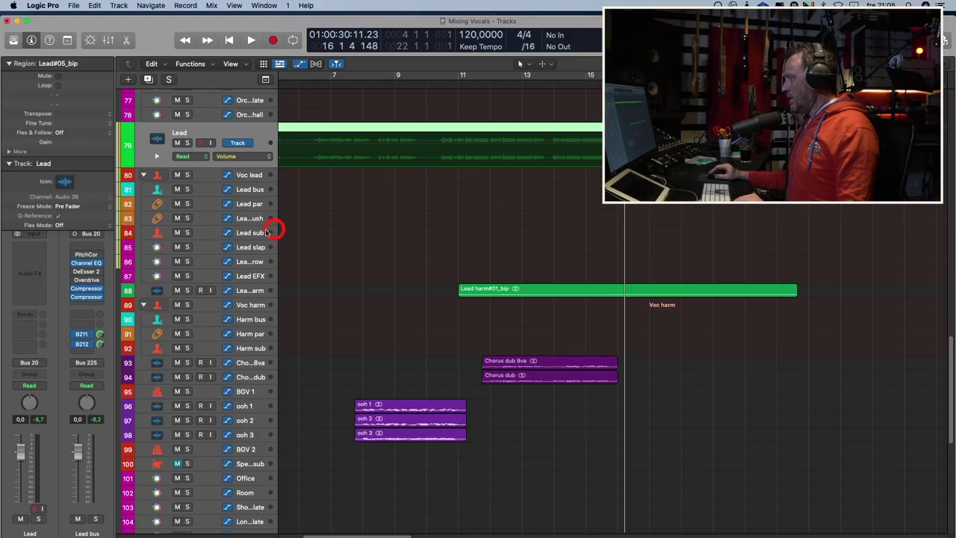
{"action": "left_click", "coordinate": [270, 227]}
{"action": "left_click", "coordinate": [264, 227]}
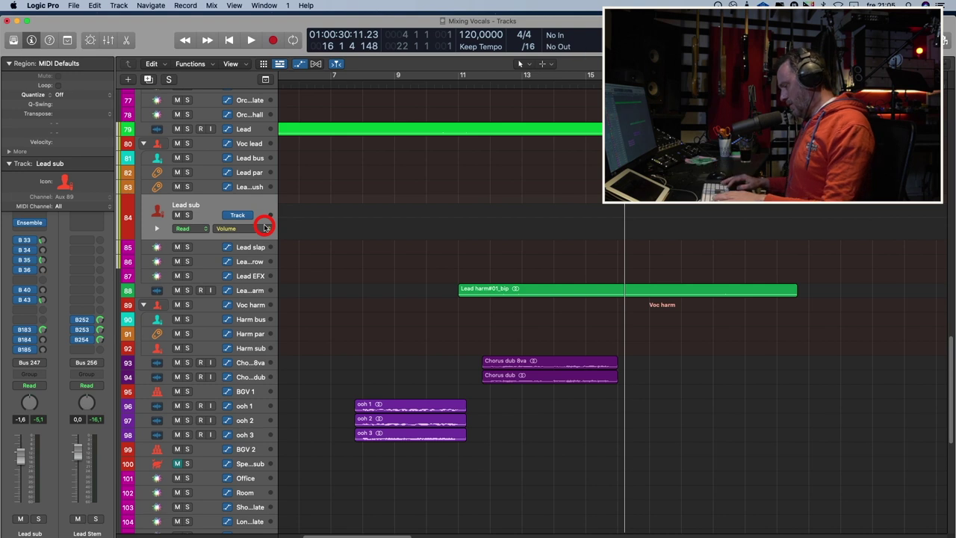
{"action": "key", "text": "Return"}
{"action": "key", "text": "space"}
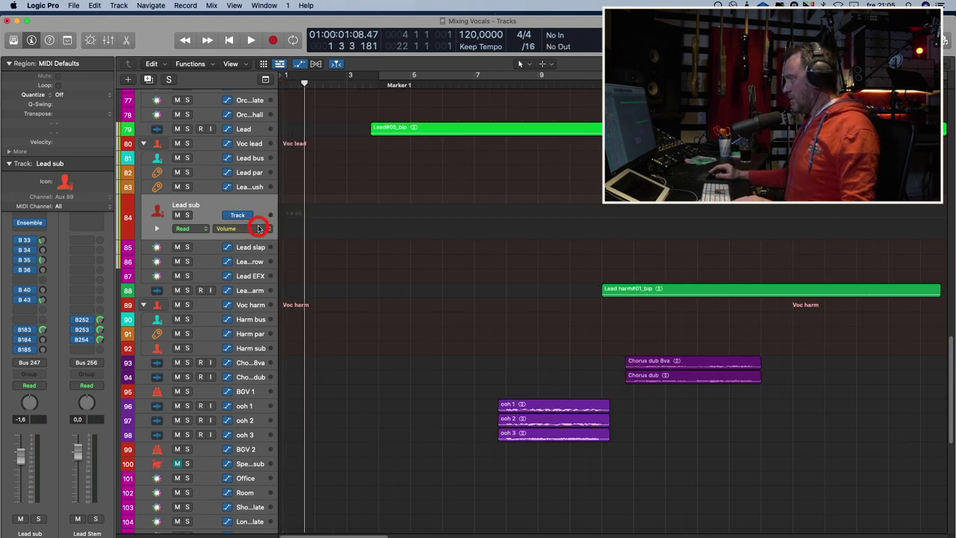
{"action": "left_click", "coordinate": [156, 229]}
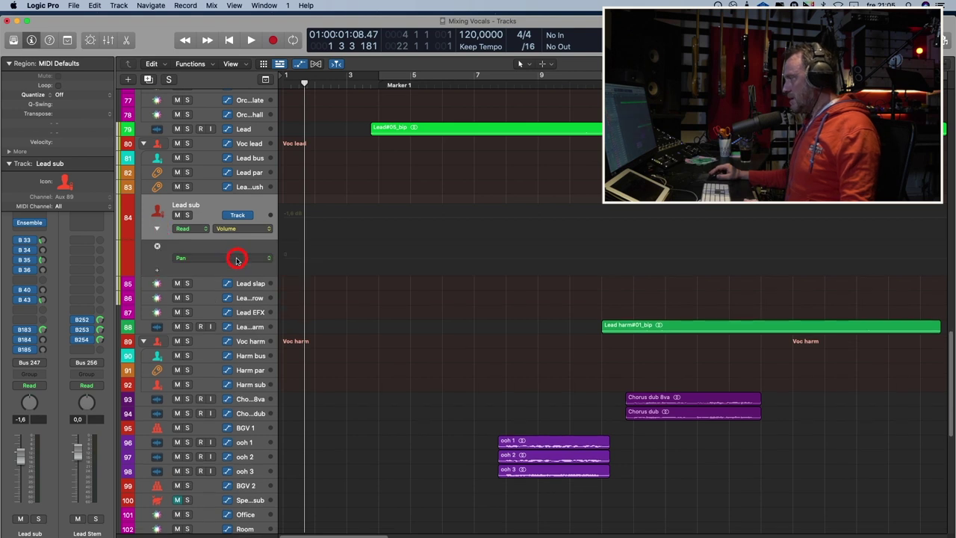
{"action": "left_click", "coordinate": [237, 259]}
{"action": "mouse_move", "coordinate": [266, 323]}
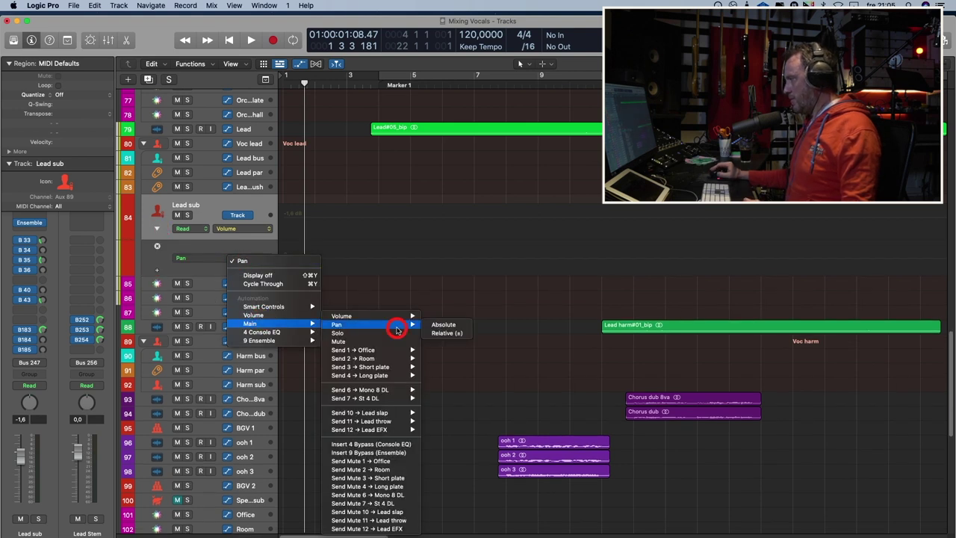
{"action": "mouse_move", "coordinate": [398, 379]}
{"action": "left_click", "coordinate": [445, 376]}
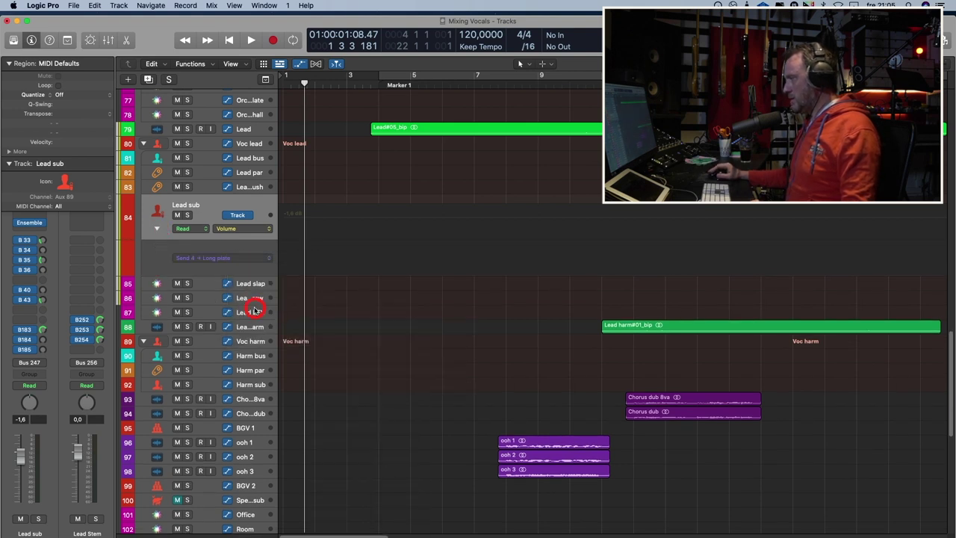
Step: Add a Lead sub automation lane for the Send 7 → St 4 DL level
{"action": "left_click", "coordinate": [158, 271]}
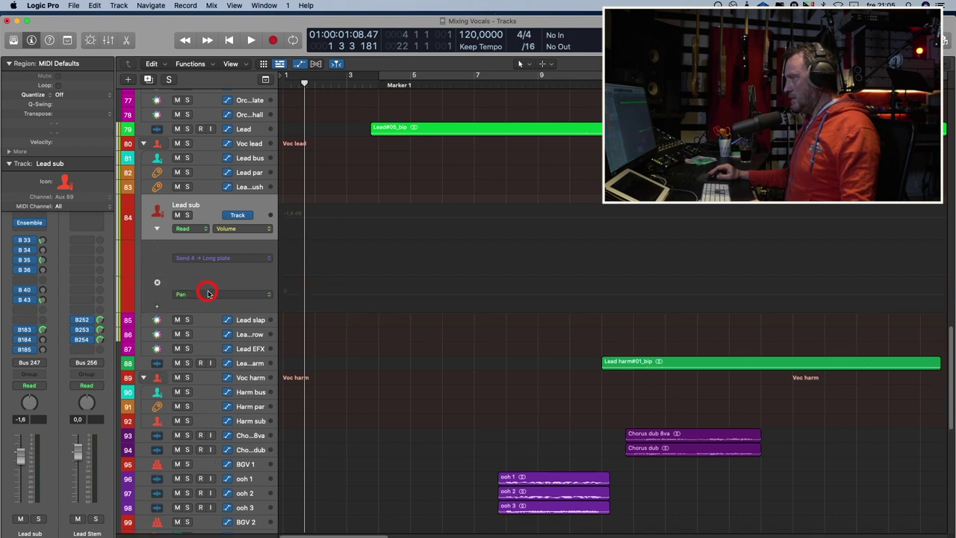
{"action": "left_click", "coordinate": [207, 293]}
{"action": "mouse_move", "coordinate": [243, 359]}
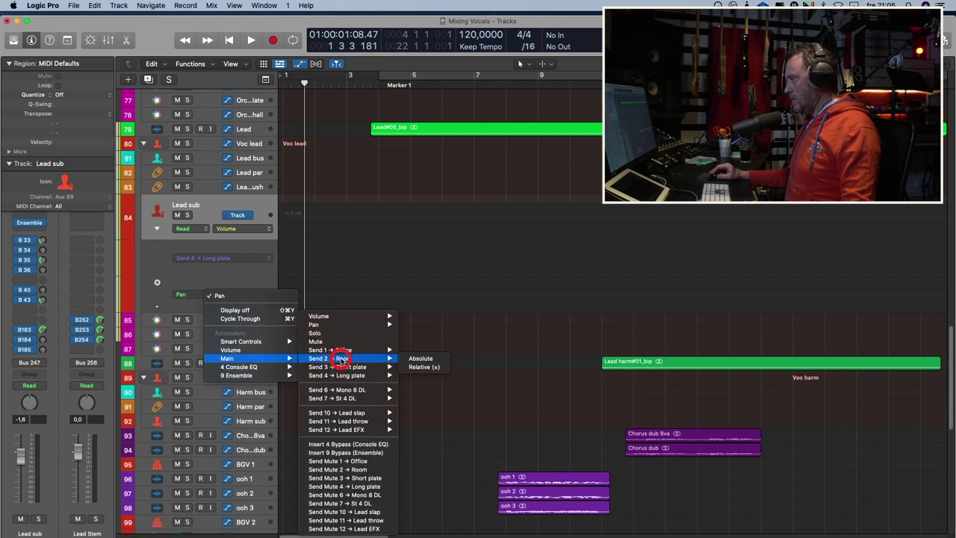
{"action": "mouse_move", "coordinate": [353, 398]}
{"action": "left_click", "coordinate": [428, 398]}
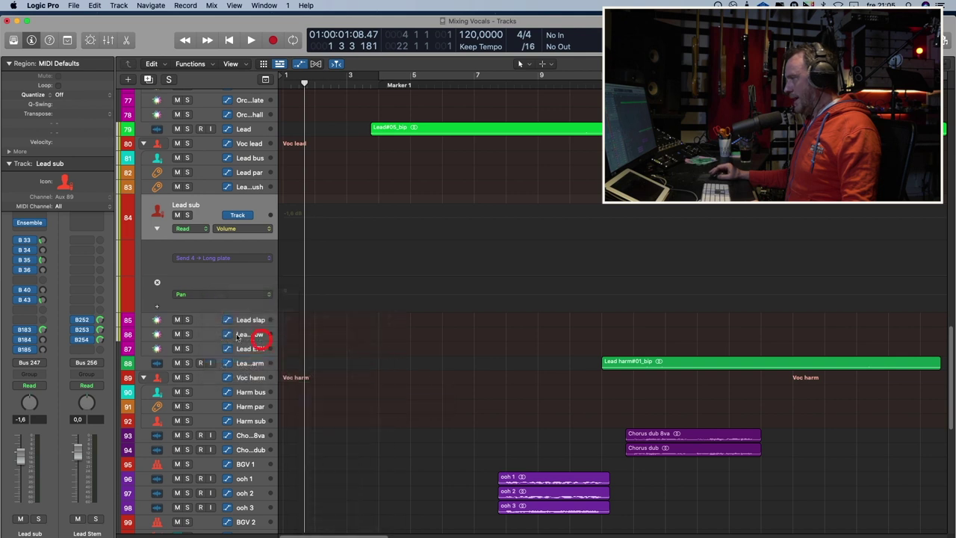
Step: Add a third Lead sub sublane showing the Send 11 → Lead throw automation
{"action": "left_click", "coordinate": [158, 307]}
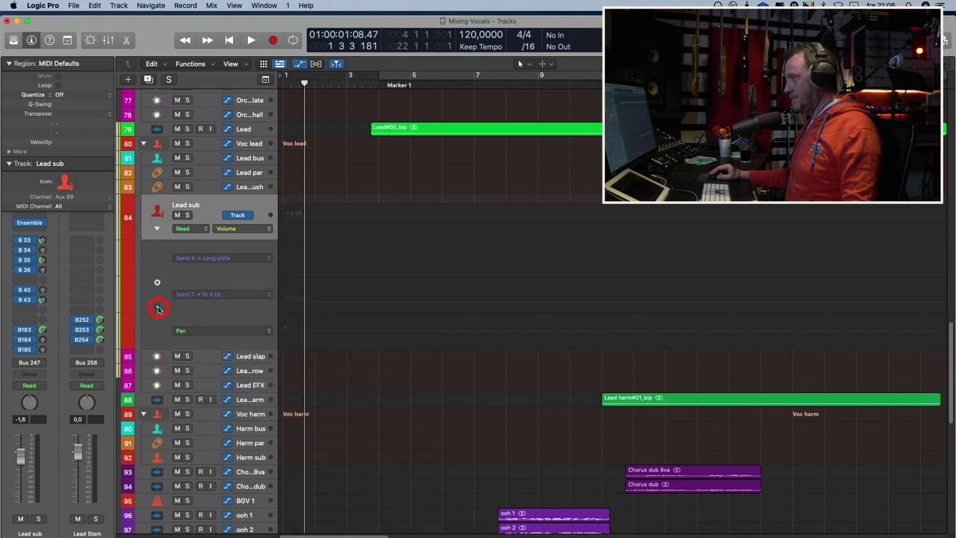
{"action": "left_click", "coordinate": [237, 333]}
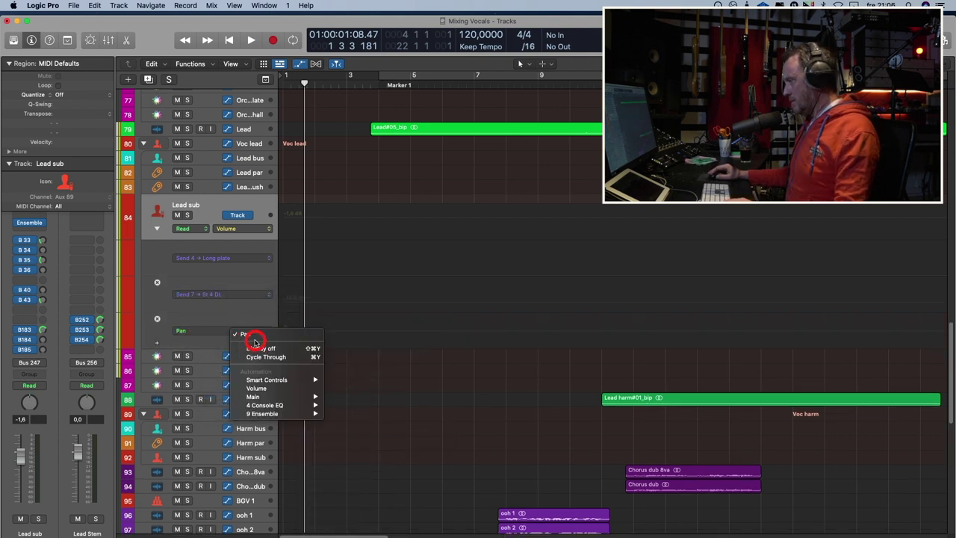
{"action": "mouse_move", "coordinate": [266, 398]}
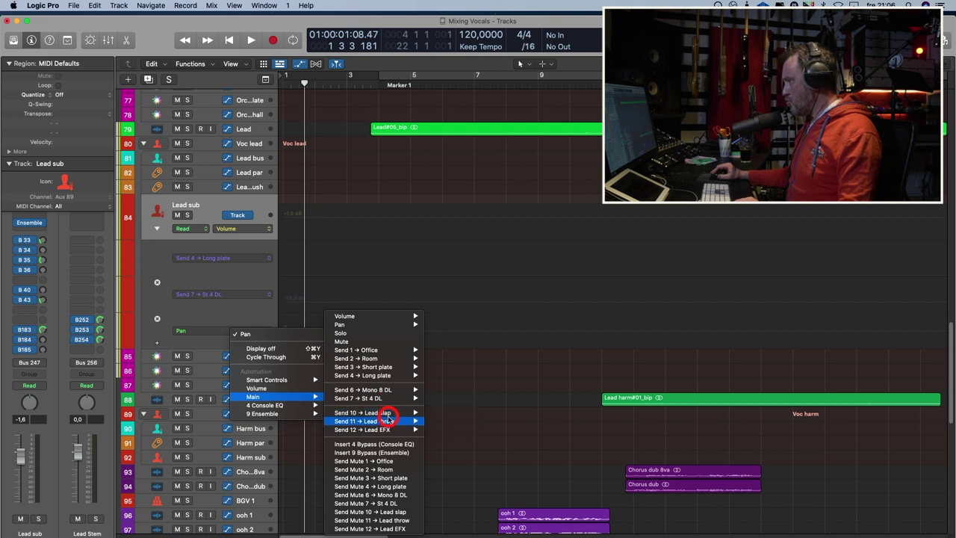
{"action": "left_click", "coordinate": [439, 421]}
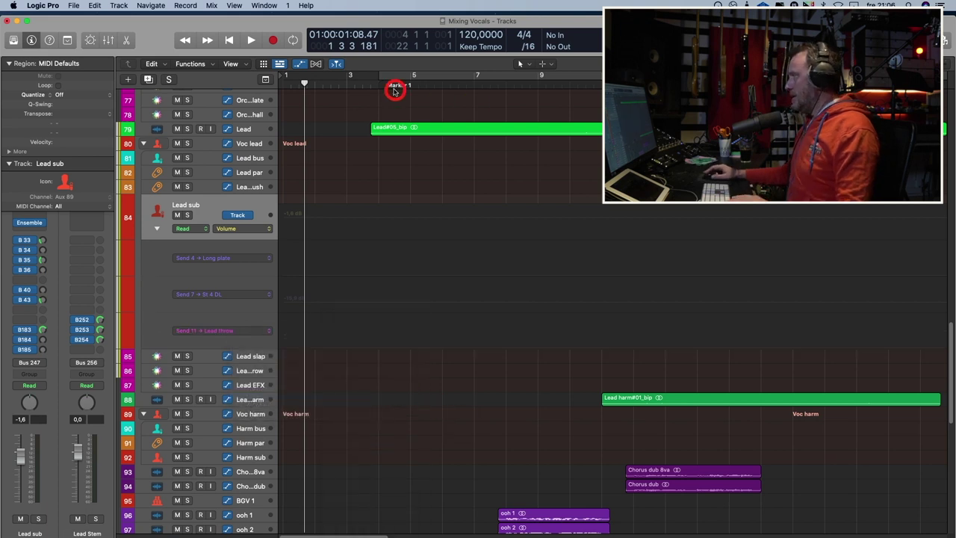
Step: Draw a Long plate send ramp on Lead sub from -∞ dB up to -10,7 dB at bar 11 and audition it
{"action": "left_click", "coordinate": [394, 87]}
{"action": "left_click_drag", "start_coordinate": [303, 533], "coordinate": [327, 531]}
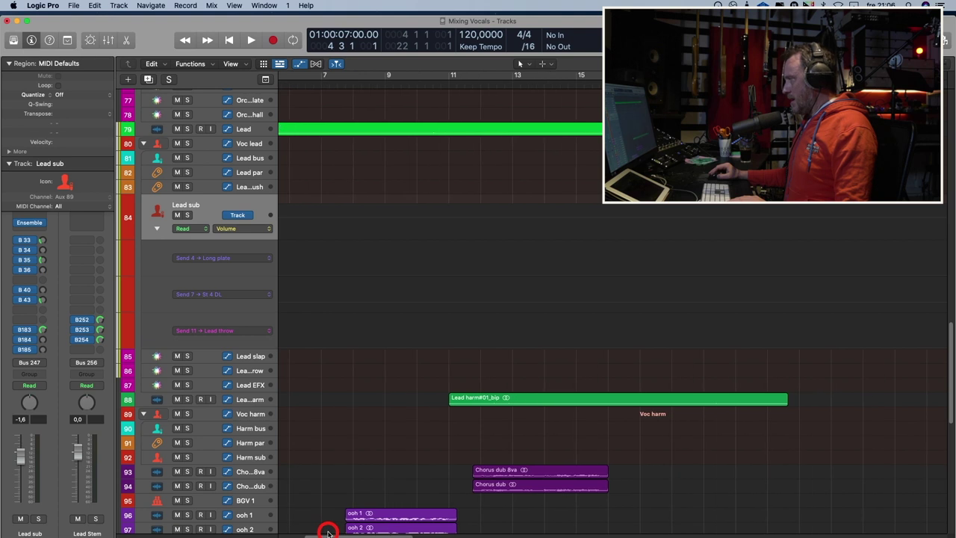
{"action": "left_click", "coordinate": [448, 275]}
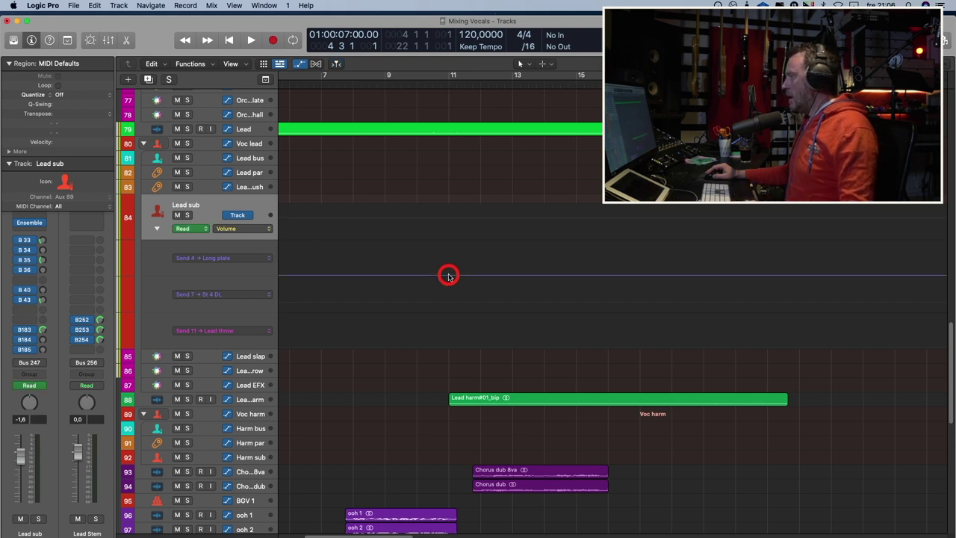
{"action": "left_click", "coordinate": [461, 276]}
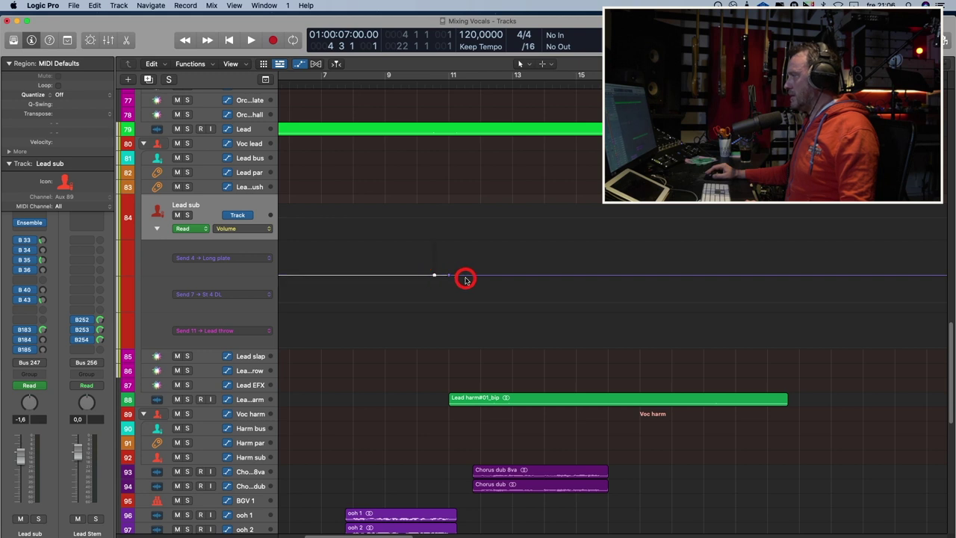
{"action": "left_click_drag", "start_coordinate": [466, 278], "coordinate": [469, 261]}
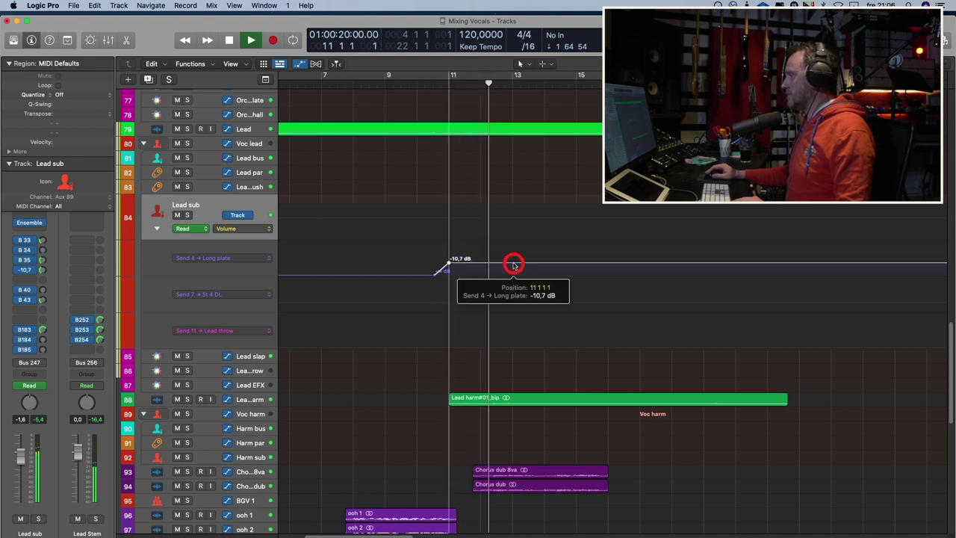
{"action": "key", "text": "space"}
Step: Shift the Long plate send ramp to about bar 11 beat 4 through bar 12 beat 2, raise its level to -9,5 dB, and audition it
{"action": "left_click_drag", "start_coordinate": [450, 265], "coordinate": [493, 261]}
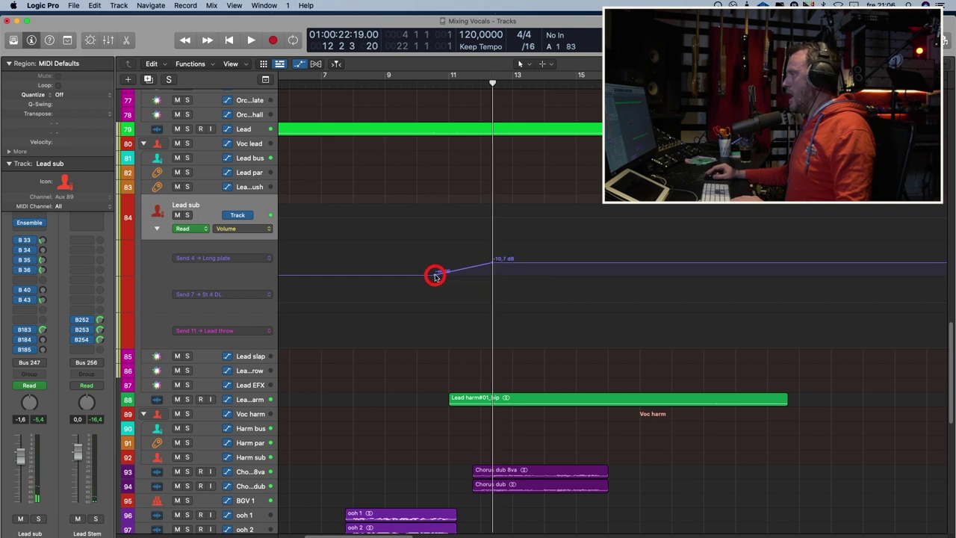
{"action": "left_click_drag", "start_coordinate": [435, 276], "coordinate": [475, 272]}
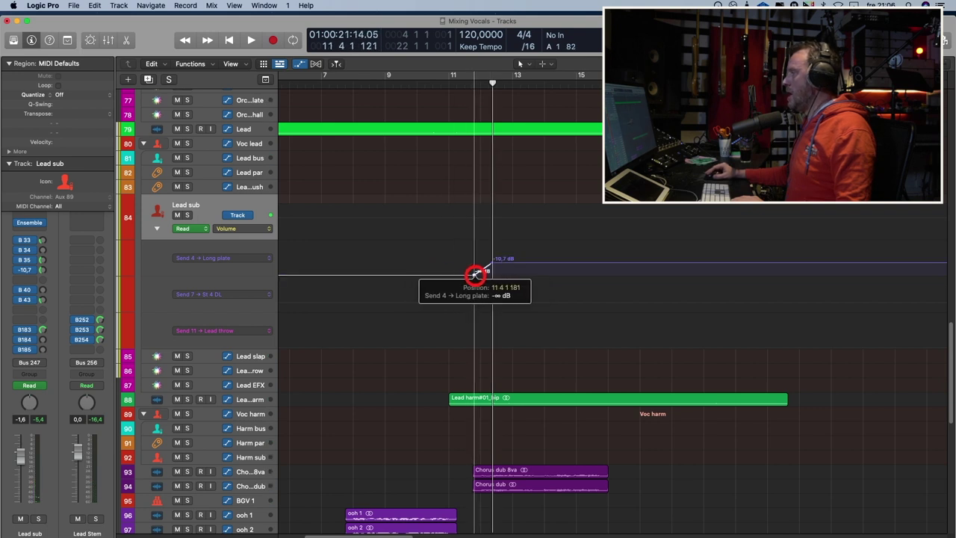
{"action": "left_click", "coordinate": [444, 83]}
{"action": "key", "text": "space"}
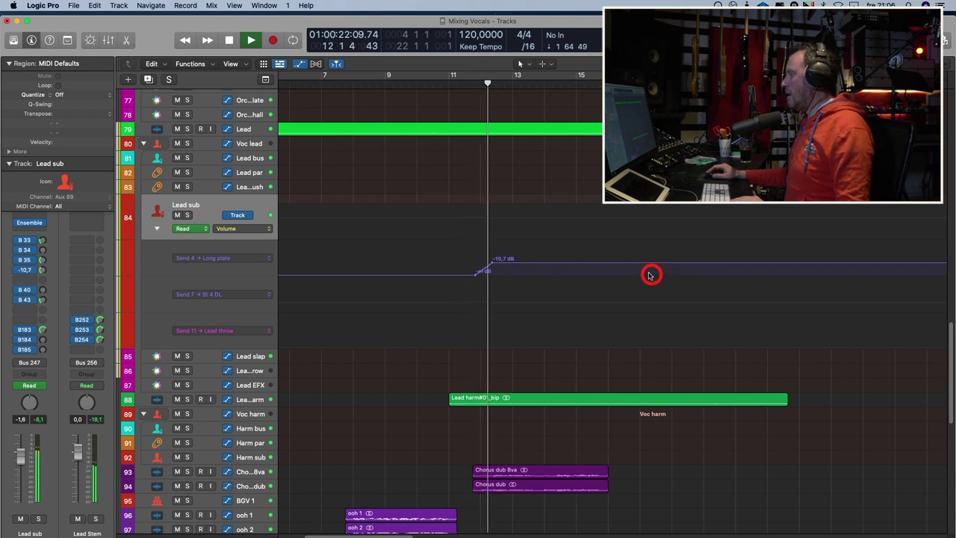
{"action": "left_click_drag", "start_coordinate": [640, 266], "coordinate": [641, 265]}
{"action": "key", "text": "space"}
Step: Solo Lead sub and audition the plate reverb rise from about bar 10 beat 3
{"action": "left_click", "coordinate": [228, 314]}
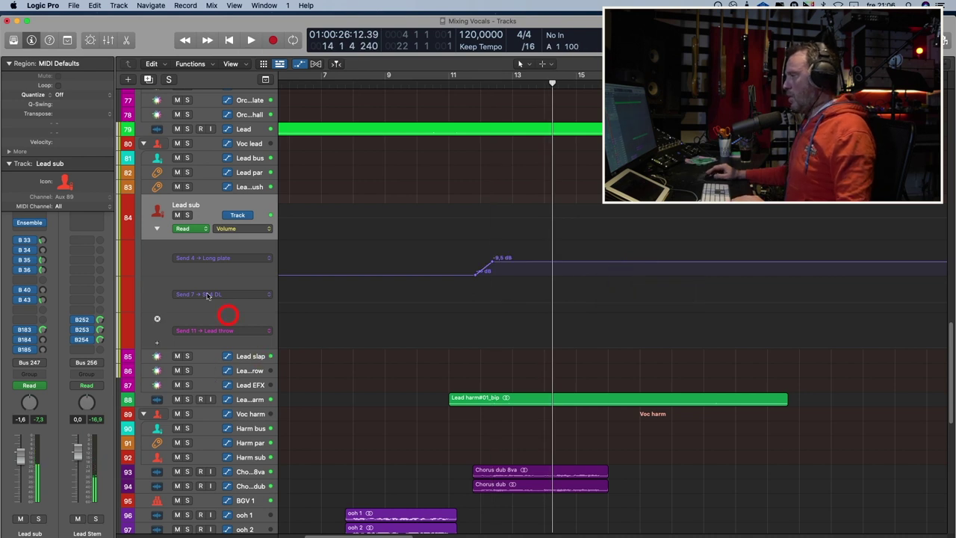
{"action": "left_click", "coordinate": [188, 215]}
{"action": "left_click", "coordinate": [431, 75]}
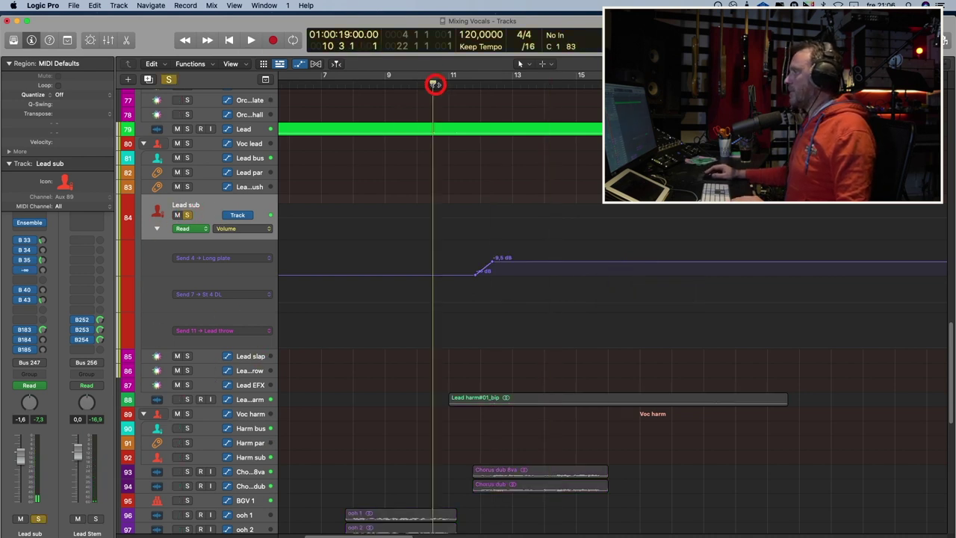
{"action": "key", "text": "space"}
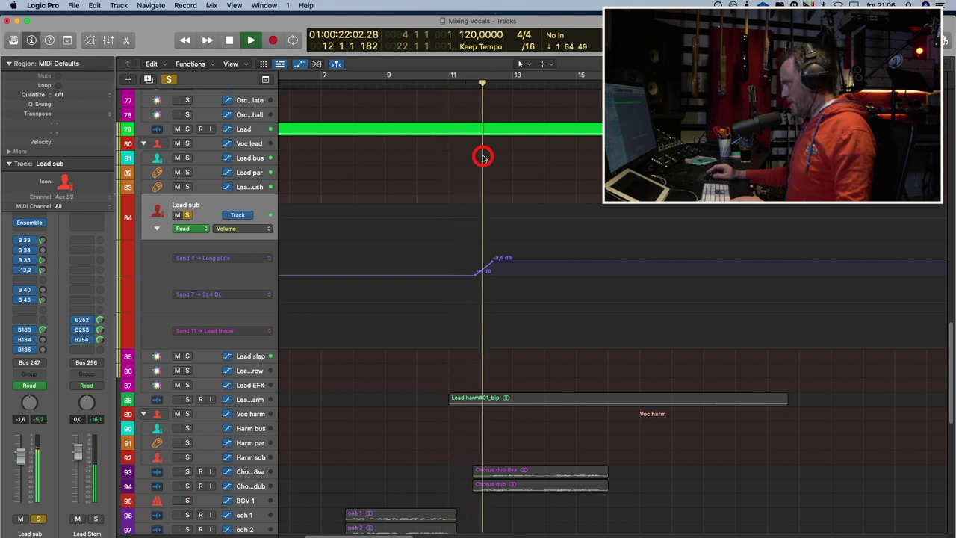
{"action": "key", "text": "space"}
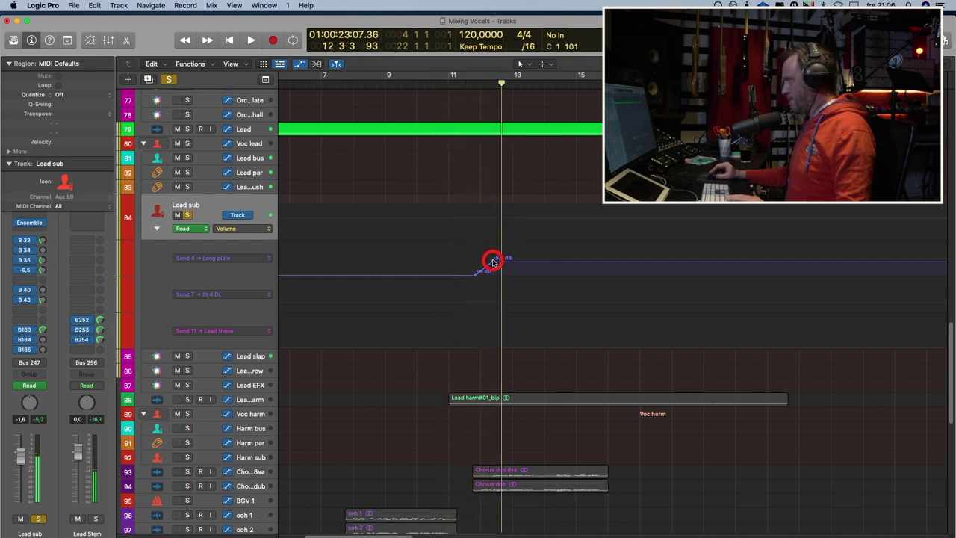
Step: Move the Long plate ramp's upper point to bar 12 beat 1, set its level to -7,9 dB, and audition it
{"action": "left_click_drag", "start_coordinate": [493, 261], "coordinate": [500, 257]}
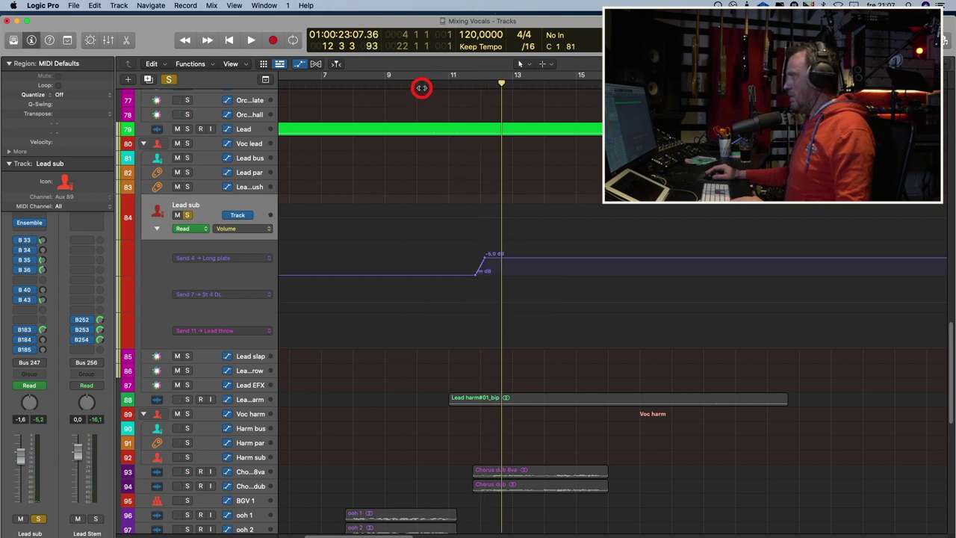
{"action": "left_click", "coordinate": [422, 88]}
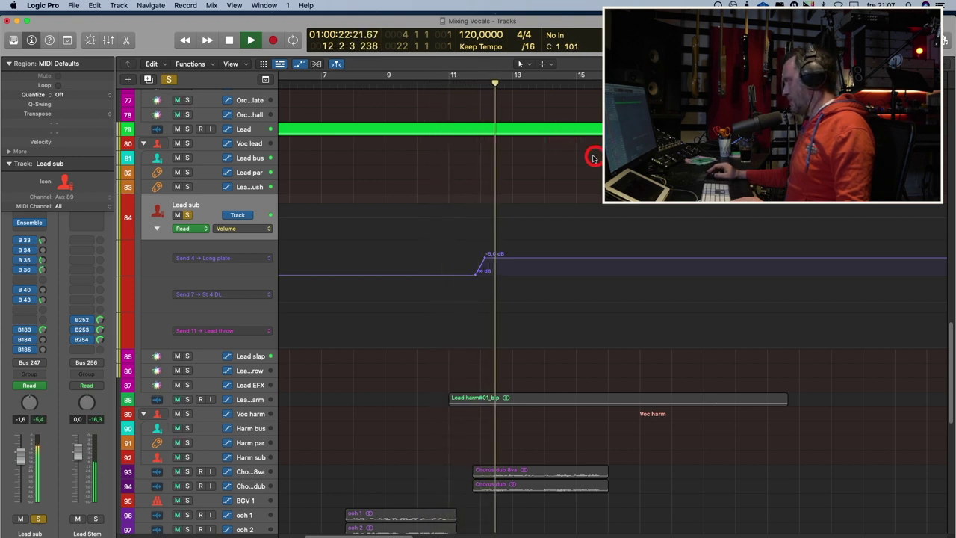
{"action": "key", "text": "space"}
{"action": "left_click_drag", "start_coordinate": [553, 259], "coordinate": [553, 262]}
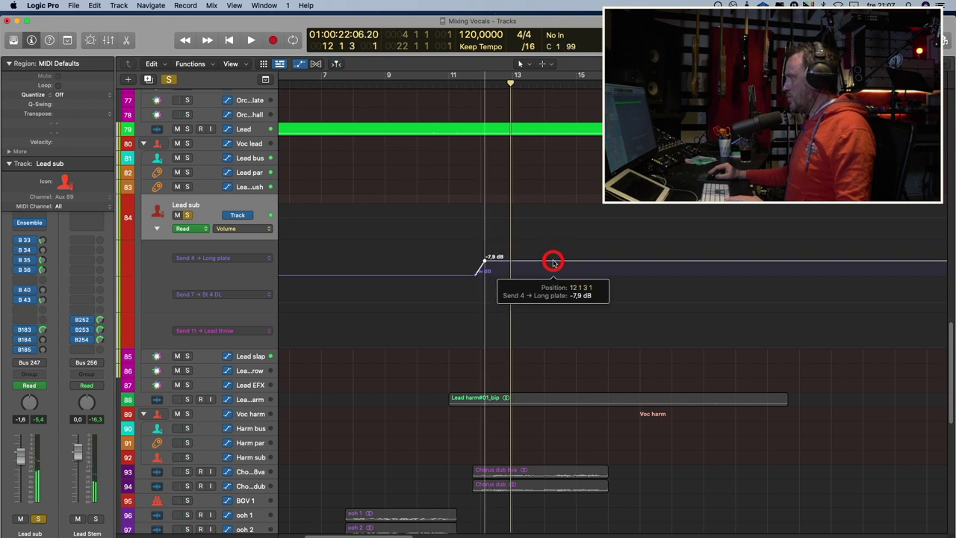
{"action": "left_click", "coordinate": [448, 85]}
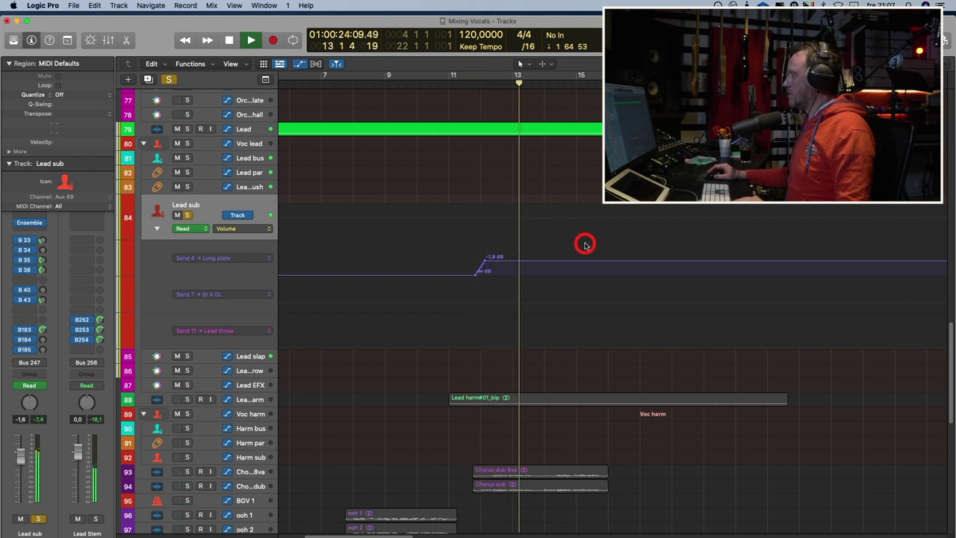
Step: Stop playback and lower the upper level of Lead sub's Long plate send ramp to -10,1 dB
{"action": "key", "text": "space"}
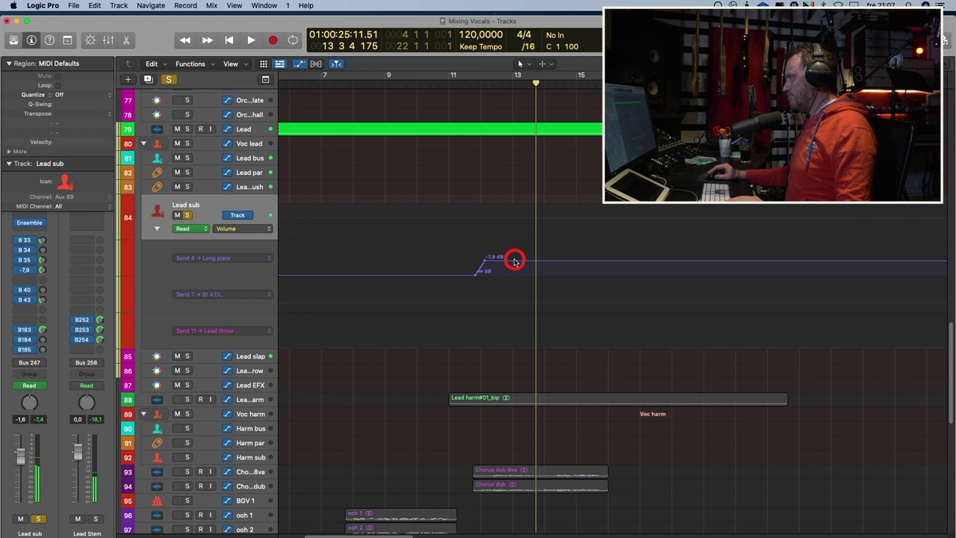
{"action": "left_click", "coordinate": [515, 260]}
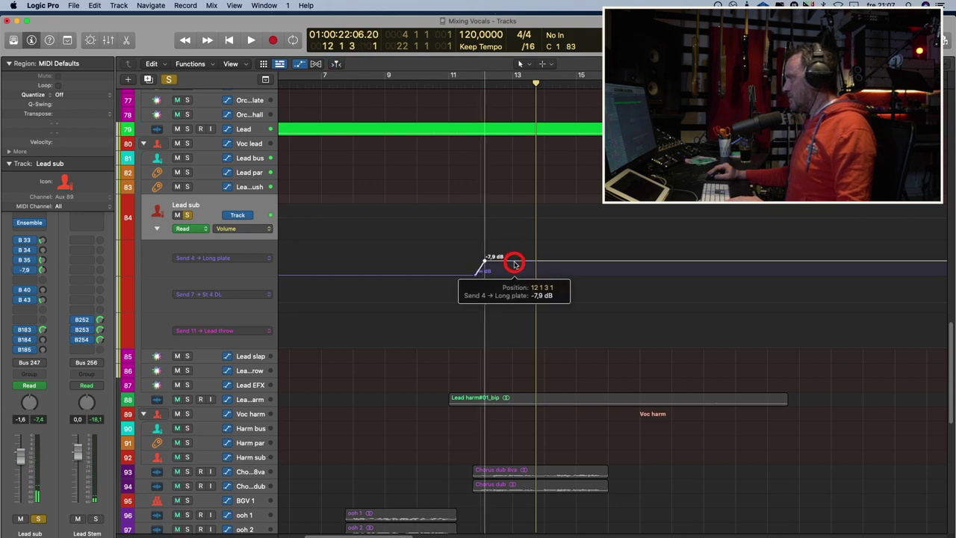
{"action": "left_click_drag", "start_coordinate": [515, 261], "coordinate": [515, 264]}
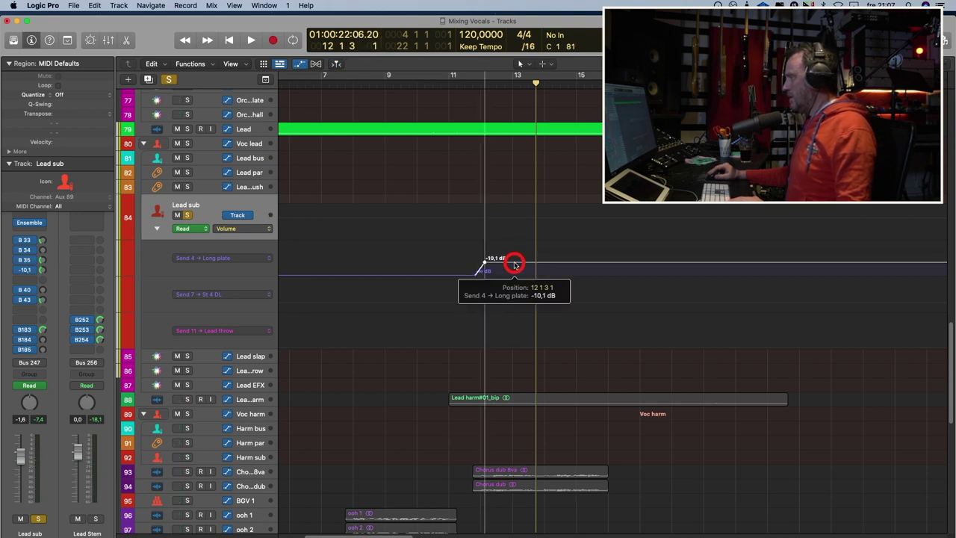
Step: Draw a St 4 DL send ramp at about bar 12 from -15,9 dB up to -9,1 dB, auditioning it from bar 11
{"action": "left_click", "coordinate": [316, 281]}
{"action": "left_click", "coordinate": [428, 298]}
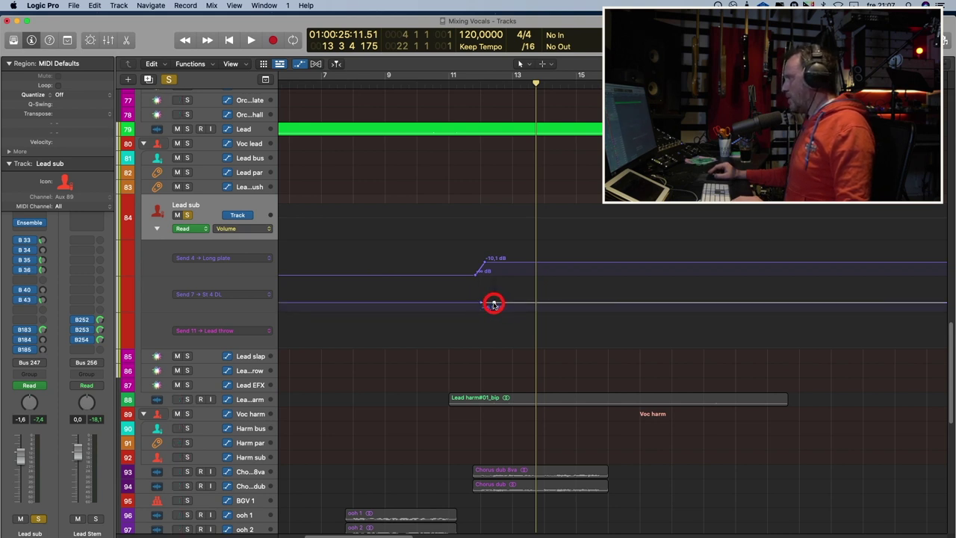
{"action": "left_click_drag", "start_coordinate": [493, 304], "coordinate": [501, 292]}
{"action": "left_click", "coordinate": [448, 84]}
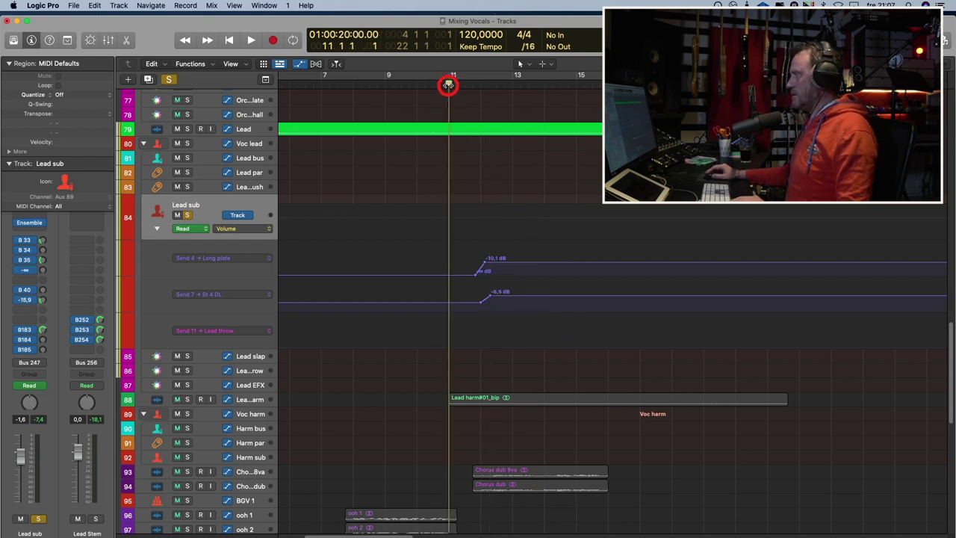
{"action": "key", "text": "space"}
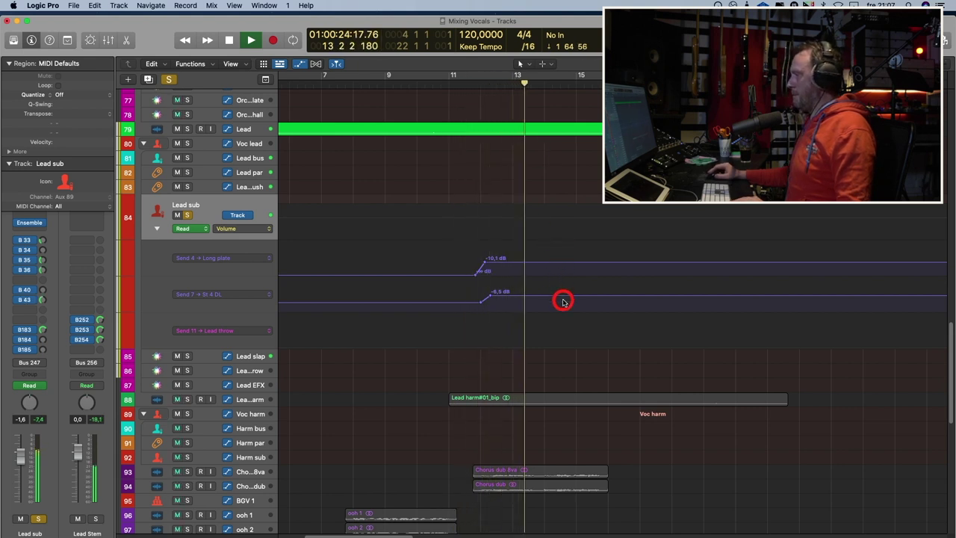
{"action": "left_click_drag", "start_coordinate": [563, 297], "coordinate": [562, 299]}
{"action": "key", "text": "space"}
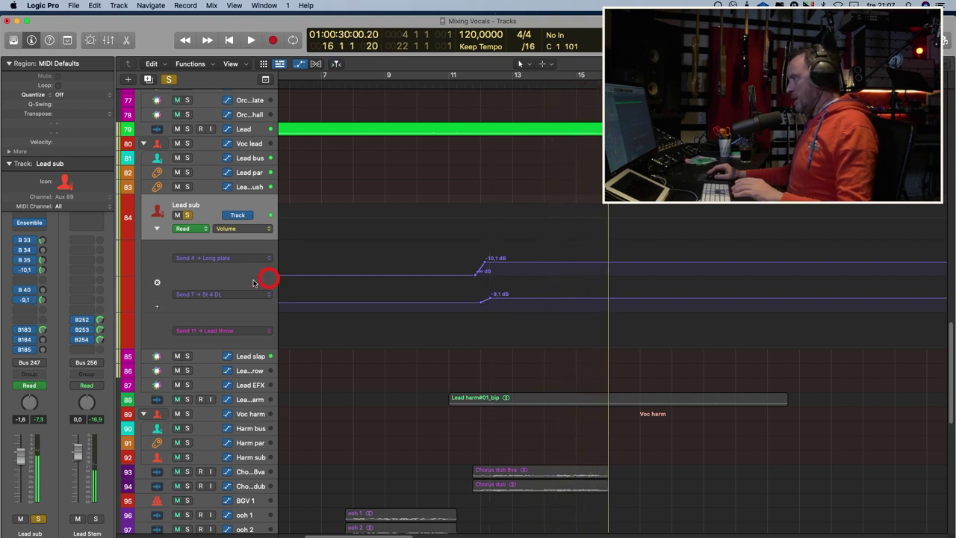
Step: Unsolo Lead sub and audition the full mix from bar 4 to about bar 9
{"action": "left_click", "coordinate": [174, 214]}
{"action": "left_click", "coordinate": [187, 214]}
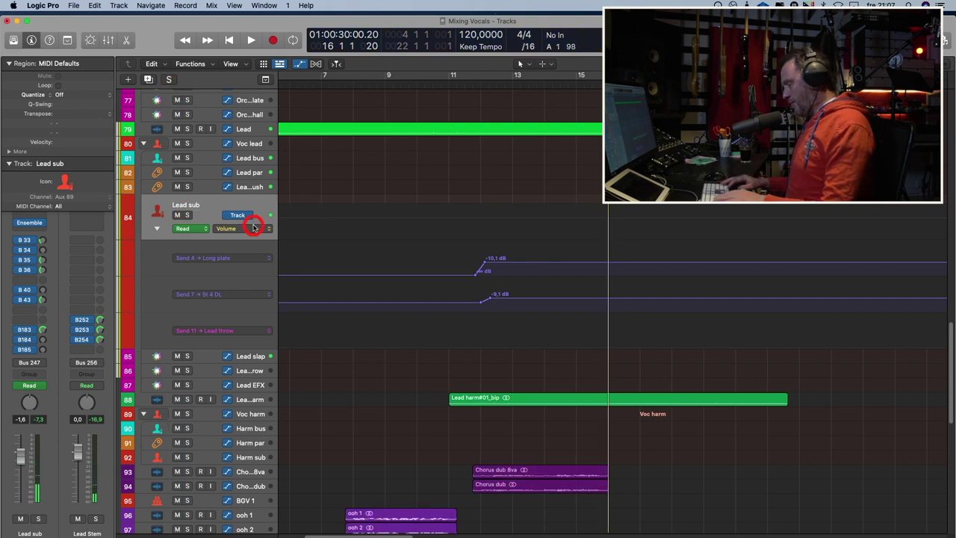
{"action": "key", "text": "Return"}
{"action": "key", "text": "space"}
{"action": "key", "text": "space"}
{"action": "left_click", "coordinate": [250, 241]}
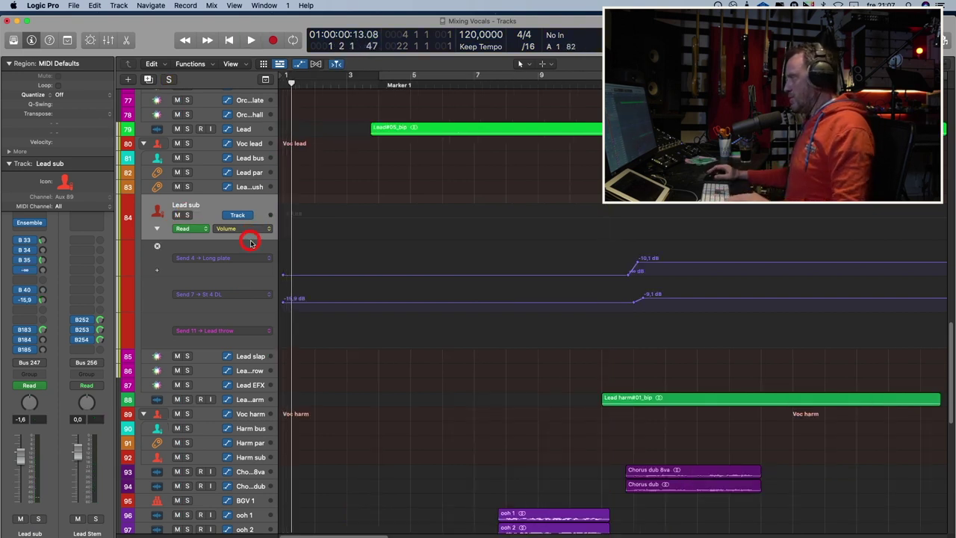
{"action": "left_click", "coordinate": [364, 254]}
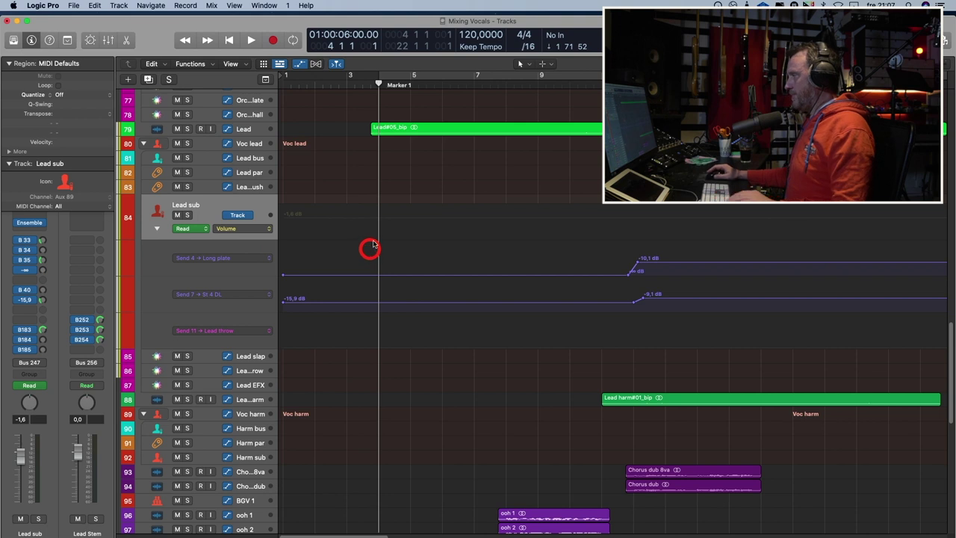
{"action": "key", "text": "space"}
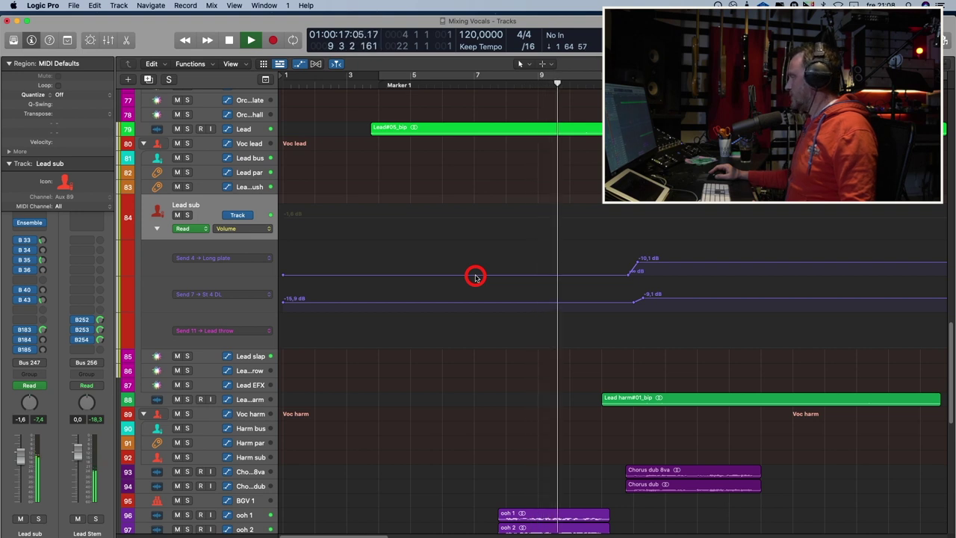
{"action": "key", "text": "space"}
Step: Draw a short Lead throw send burst at -4,5 dB just after bar 9 on Lead sub and audition it
{"action": "key", "text": "super+Right"}
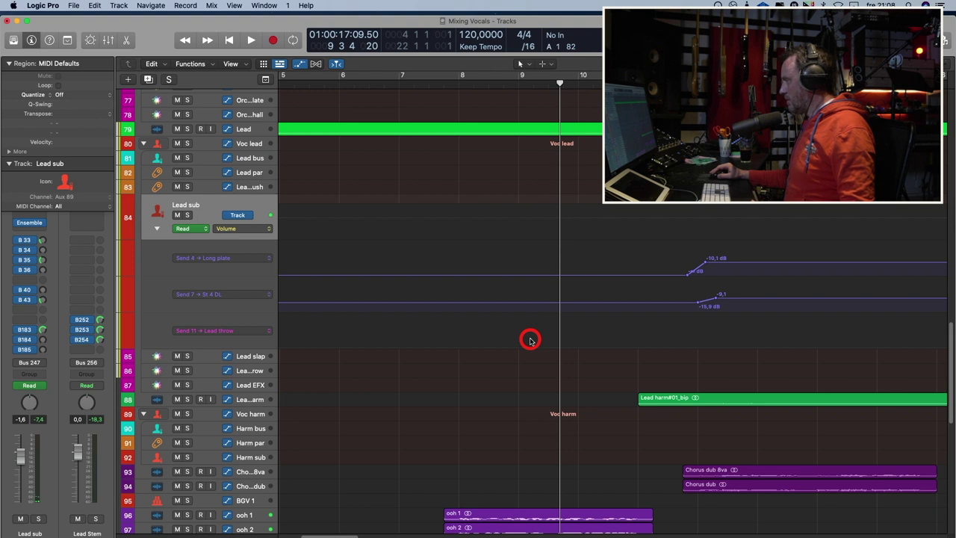
{"action": "mouse_move", "coordinate": [528, 337]}
{"action": "left_mouse_down"}
{"action": "mouse_move", "coordinate": [545, 337]}
{"action": "mouse_move", "coordinate": [540, 323]}
{"action": "left_mouse_up"}
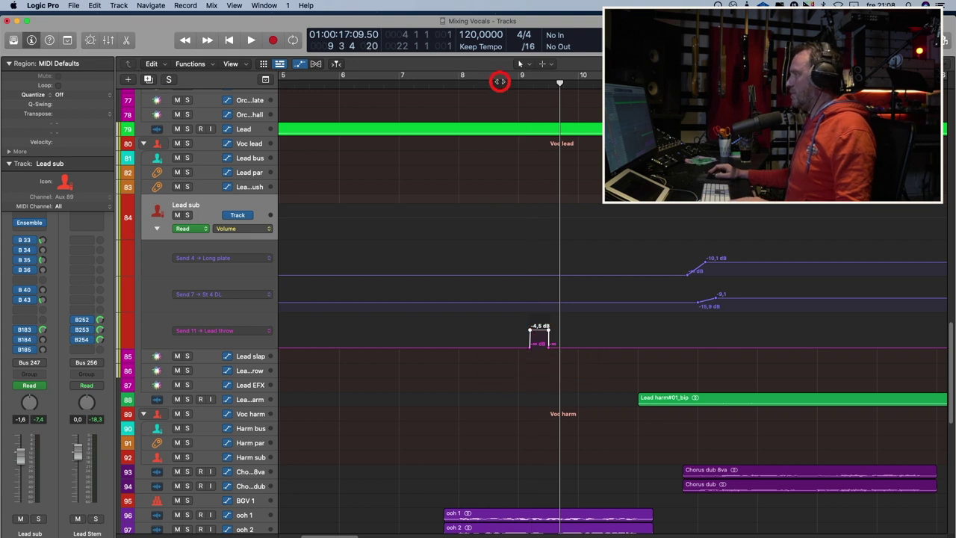
{"action": "left_click", "coordinate": [499, 81]}
{"action": "key", "text": "space"}
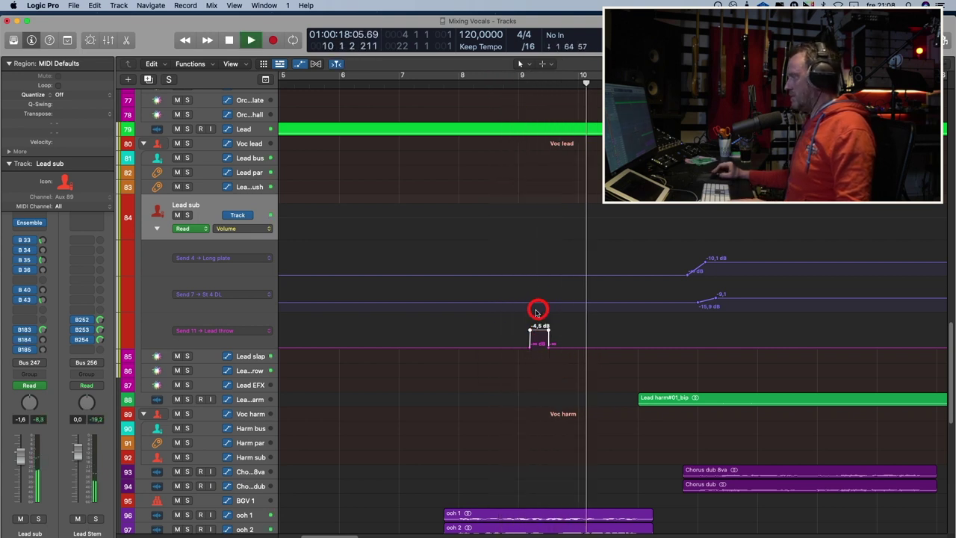
{"action": "key", "text": "space"}
Step: Try the Lead throw send burst at +0,0 dB while playing, and settle its level at -2,2 dB
{"action": "left_click_drag", "start_coordinate": [537, 327], "coordinate": [537, 322]}
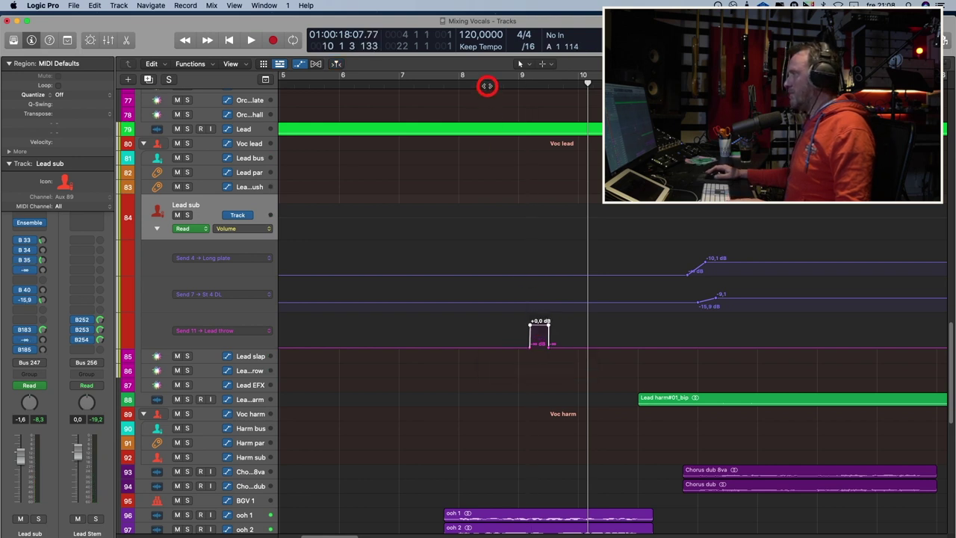
{"action": "left_click", "coordinate": [487, 85]}
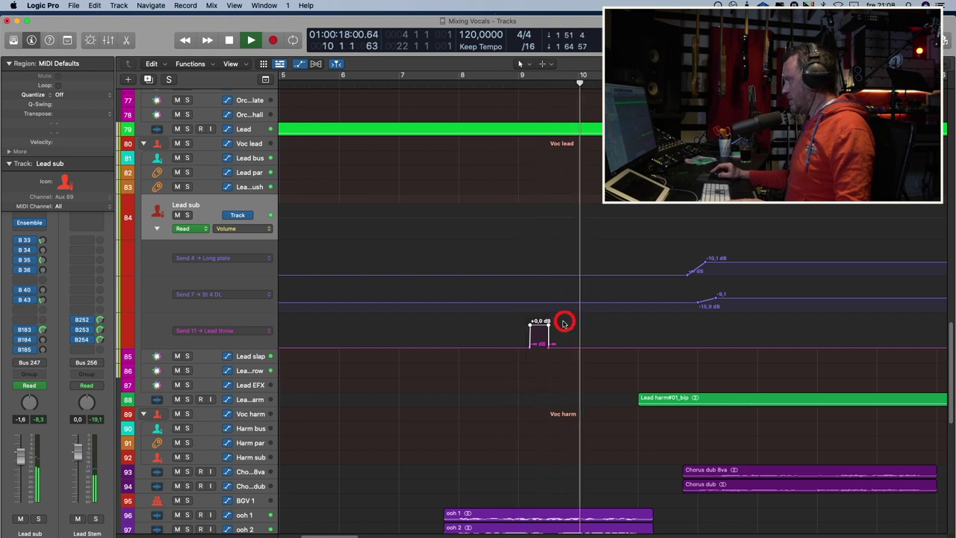
{"action": "left_click_drag", "start_coordinate": [541, 327], "coordinate": [544, 331]}
Step: Set the note value of the Tape Delay on the Lead throw channel to 1/2
{"action": "left_click", "coordinate": [615, 216]}
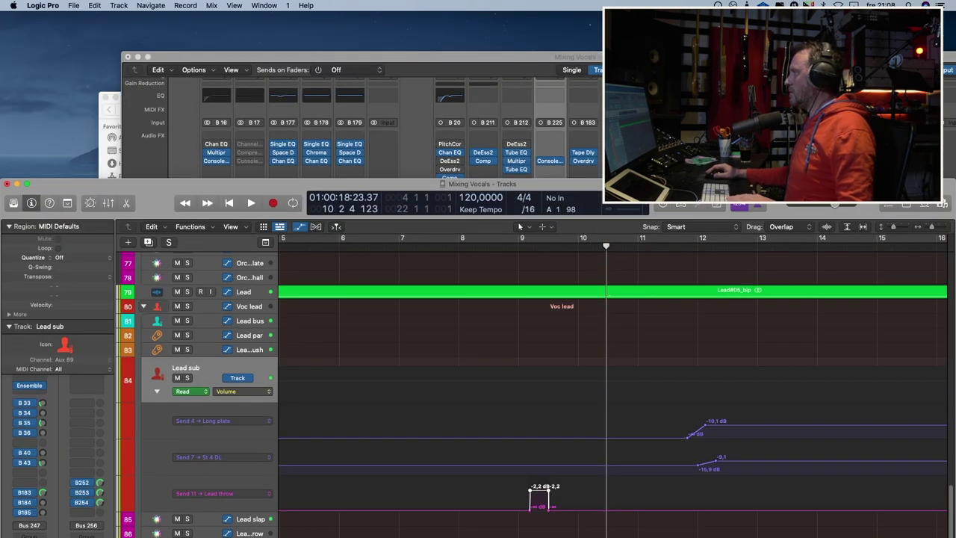
{"action": "left_click_drag", "start_coordinate": [568, 57], "coordinate": [493, 71]}
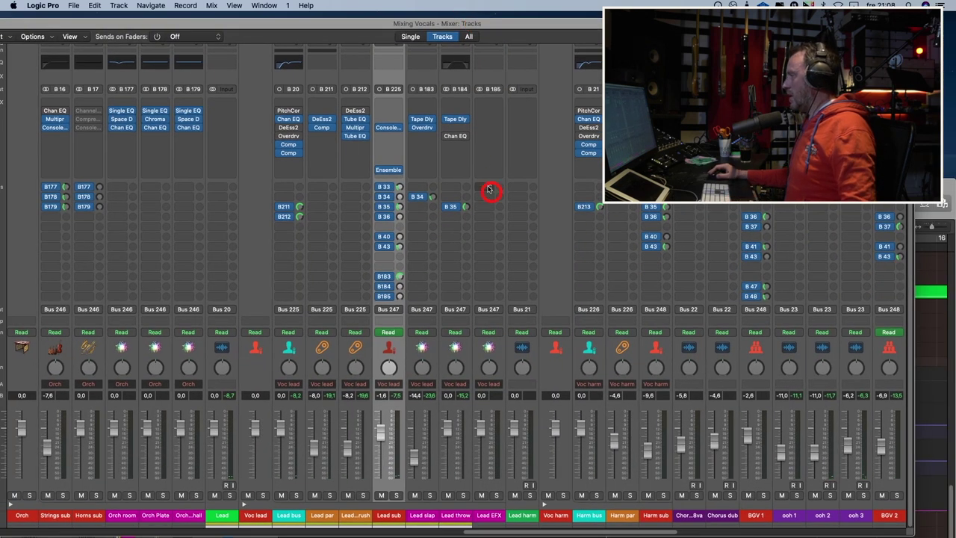
{"action": "left_click", "coordinate": [459, 121]}
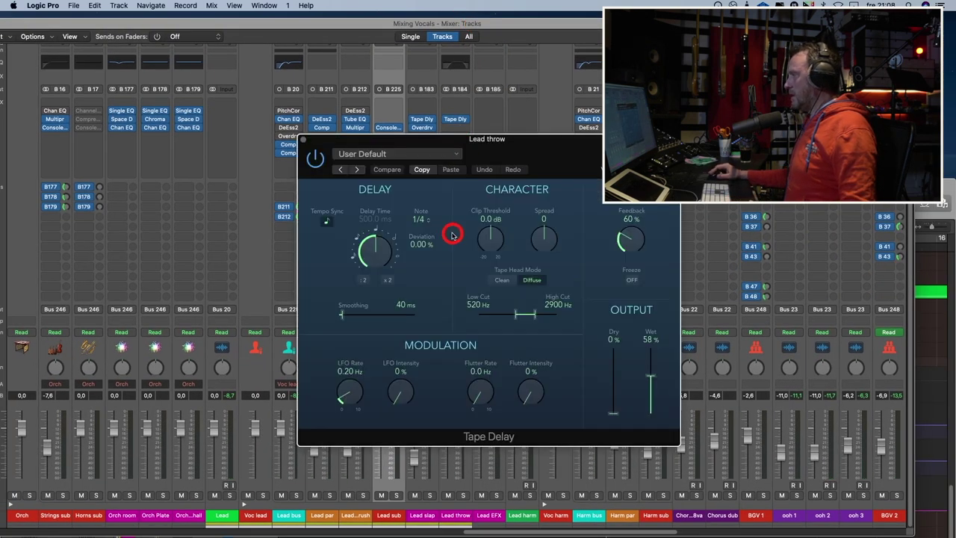
{"action": "left_click", "coordinate": [423, 220]}
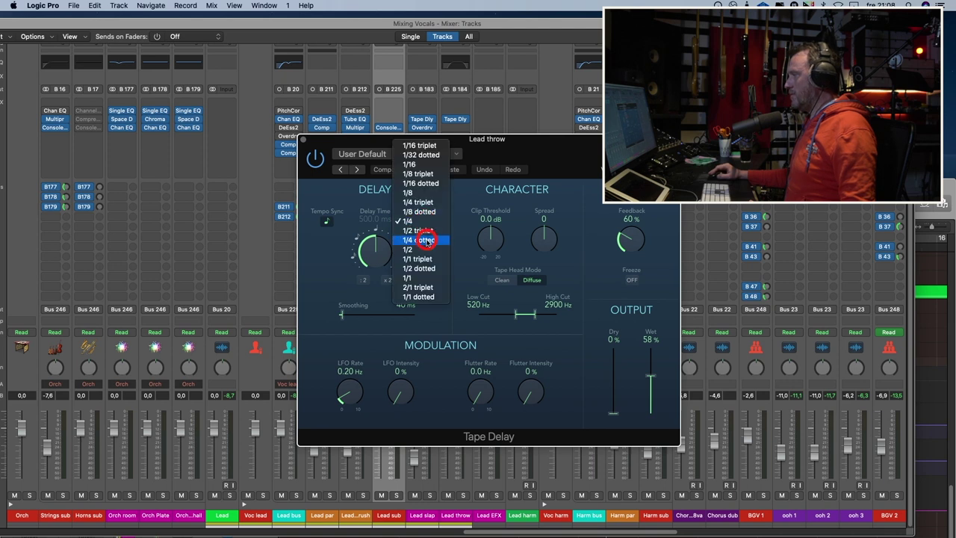
{"action": "left_click", "coordinate": [424, 249]}
{"action": "key", "text": "super+1"}
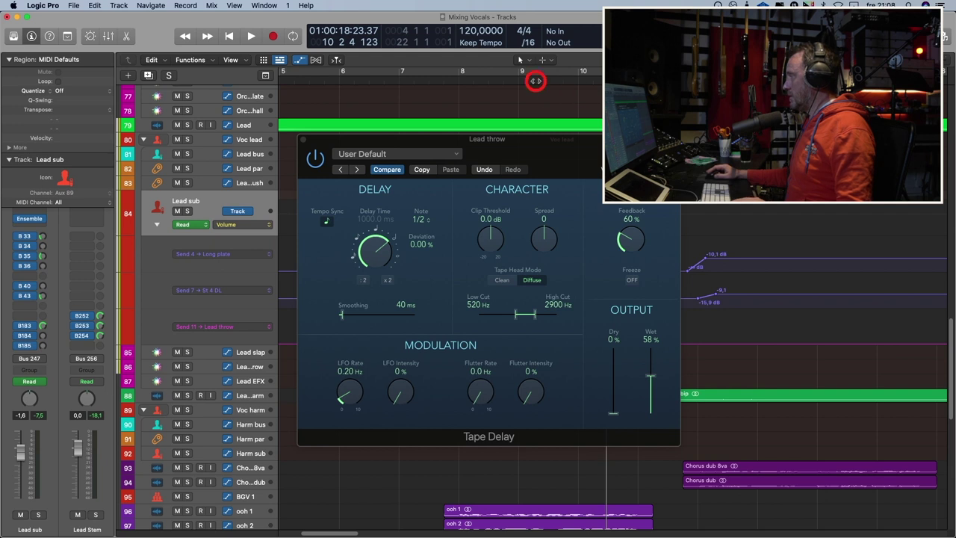
Step: Close the Tape Delay window and audition the Lead throw echo from about bar 8 beat 2
{"action": "left_click_drag", "start_coordinate": [507, 147], "coordinate": [671, 128]}
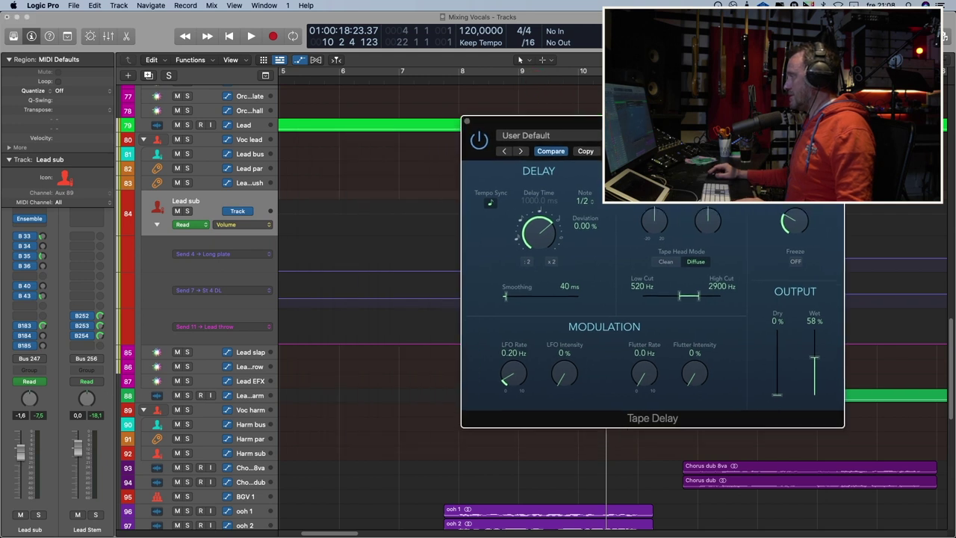
{"action": "left_click", "coordinate": [471, 128]}
{"action": "left_click", "coordinate": [477, 87]}
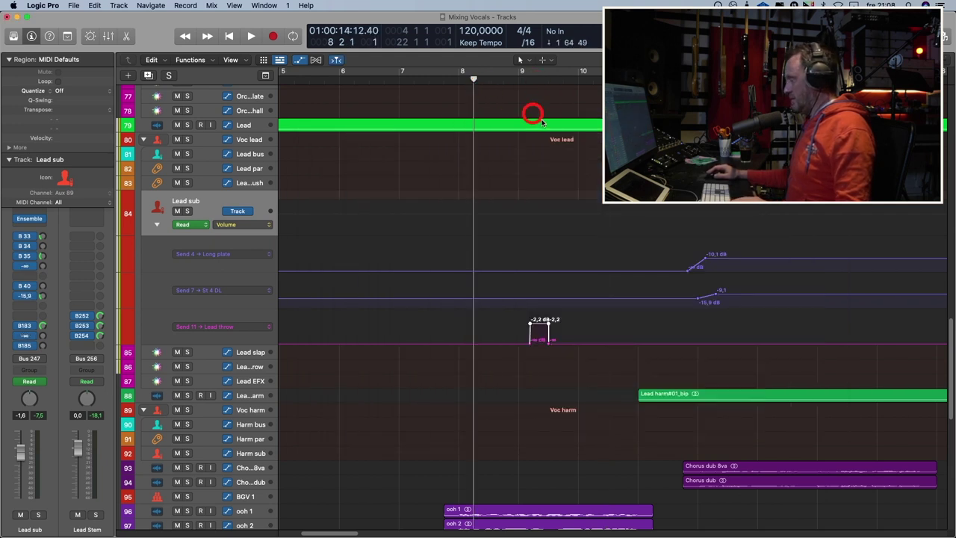
{"action": "key", "text": "space"}
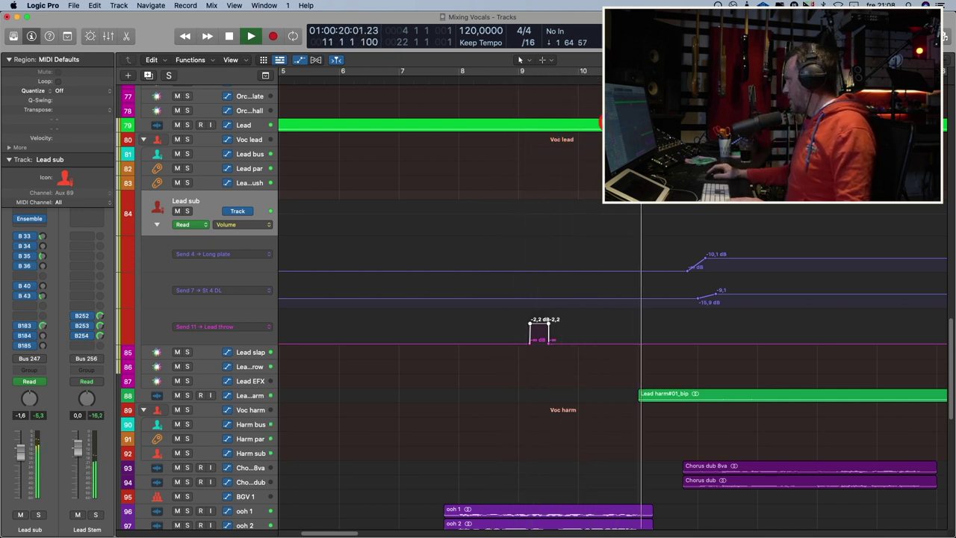
{"action": "key", "text": "space"}
Step: Set the Lead throw channel's Tape Delay note value back to 1/4 and close the plug-in
{"action": "left_click_drag", "start_coordinate": [690, 27], "coordinate": [690, 231]}
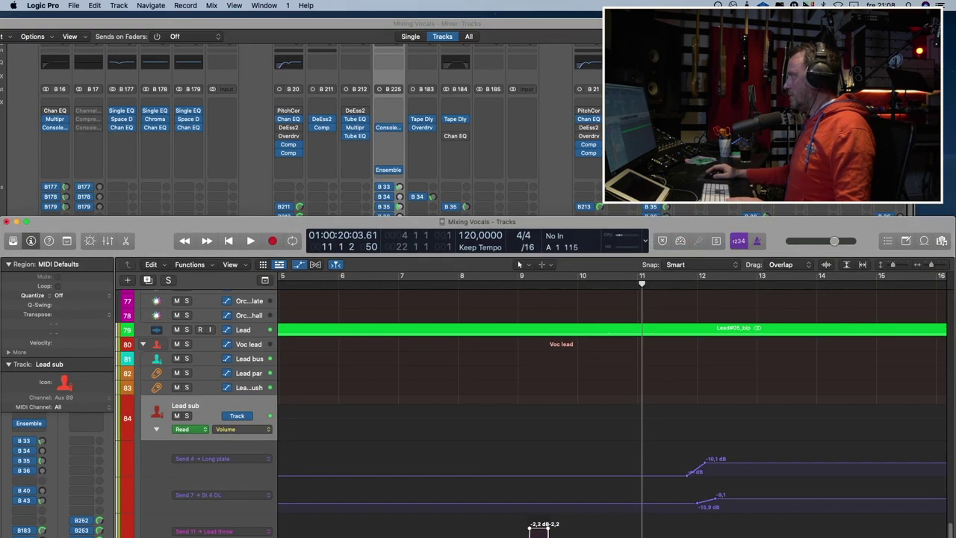
{"action": "left_click", "coordinate": [584, 24]}
{"action": "left_click", "coordinate": [469, 97]}
{"action": "left_click", "coordinate": [457, 121]}
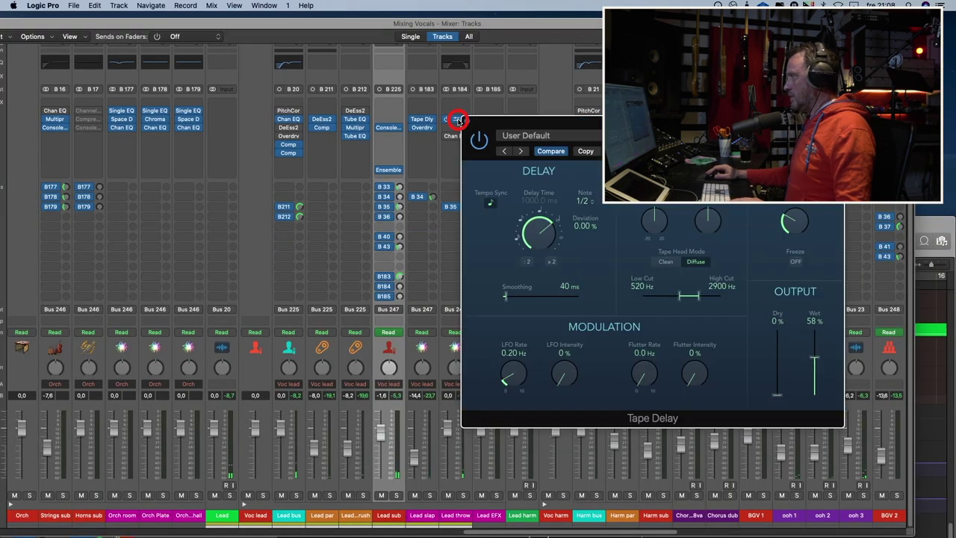
{"action": "left_click", "coordinate": [590, 203]}
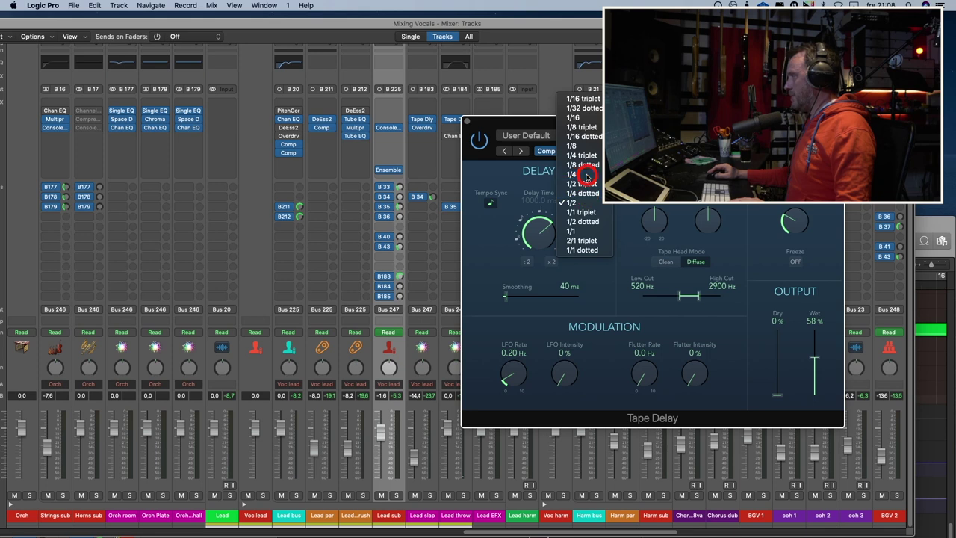
{"action": "left_click", "coordinate": [587, 176]}
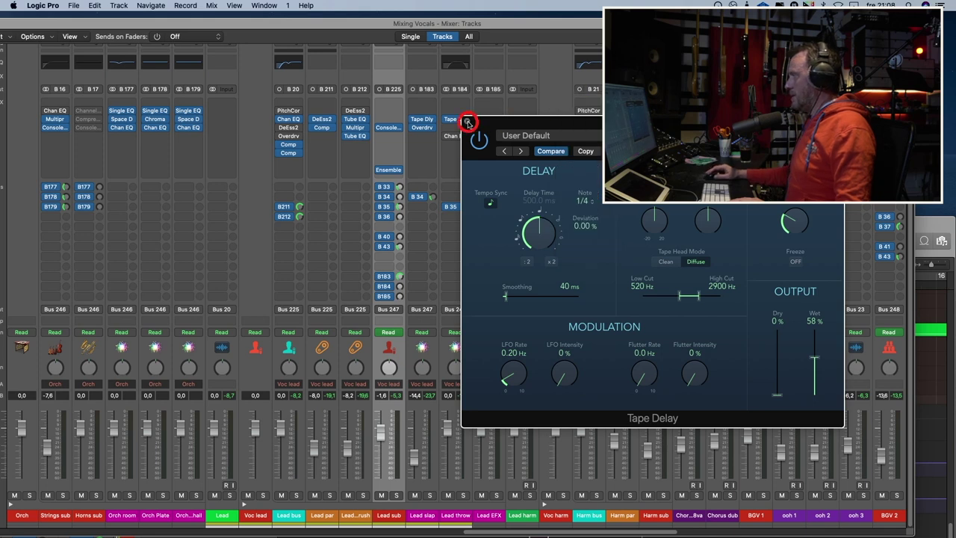
{"action": "left_click", "coordinate": [467, 121]}
Step: Audition the Lead throw echo from bar 8 beat 3 and slope the edges of its send burst after bar 9
{"action": "double_click", "coordinate": [930, 222]}
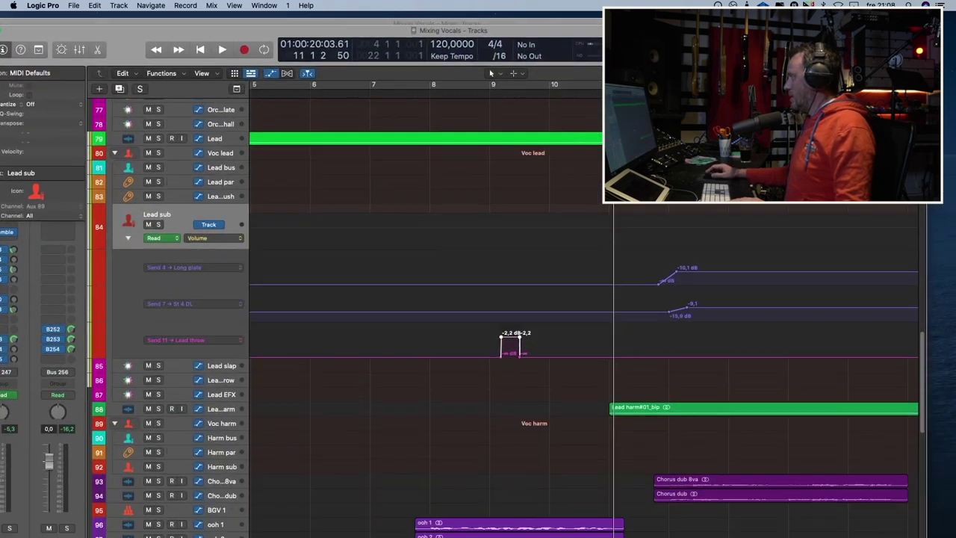
{"action": "left_click", "coordinate": [486, 85]}
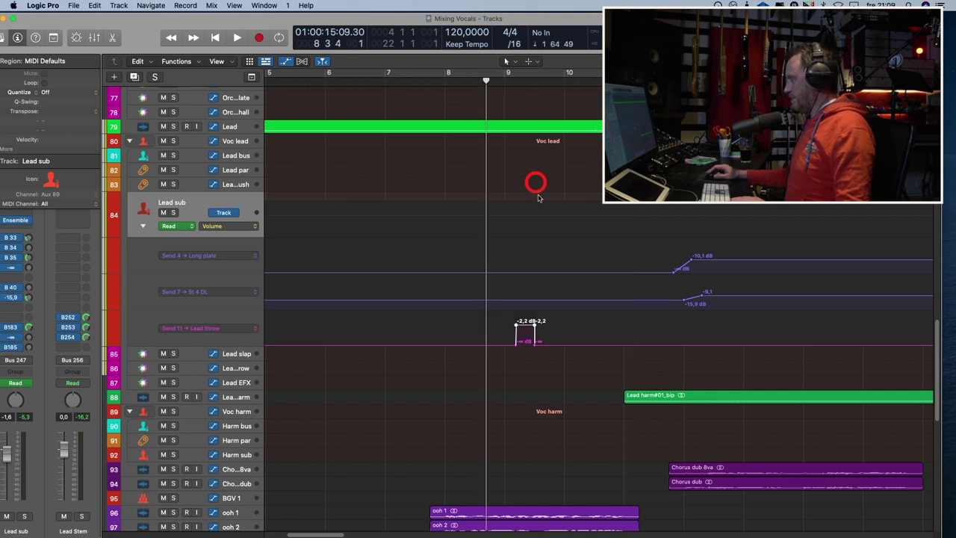
{"action": "key", "text": "space"}
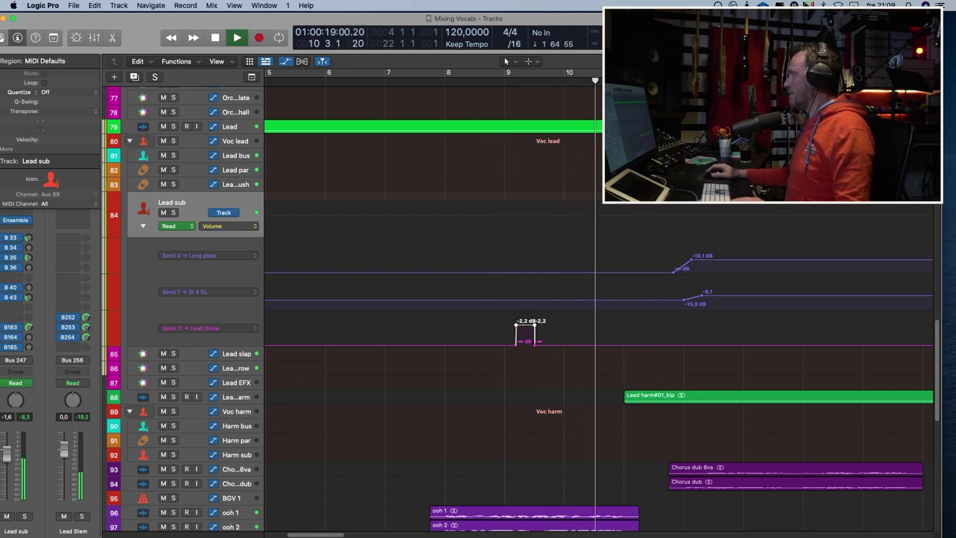
{"action": "key", "text": "space"}
{"action": "left_click_drag", "start_coordinate": [517, 326], "coordinate": [543, 332]}
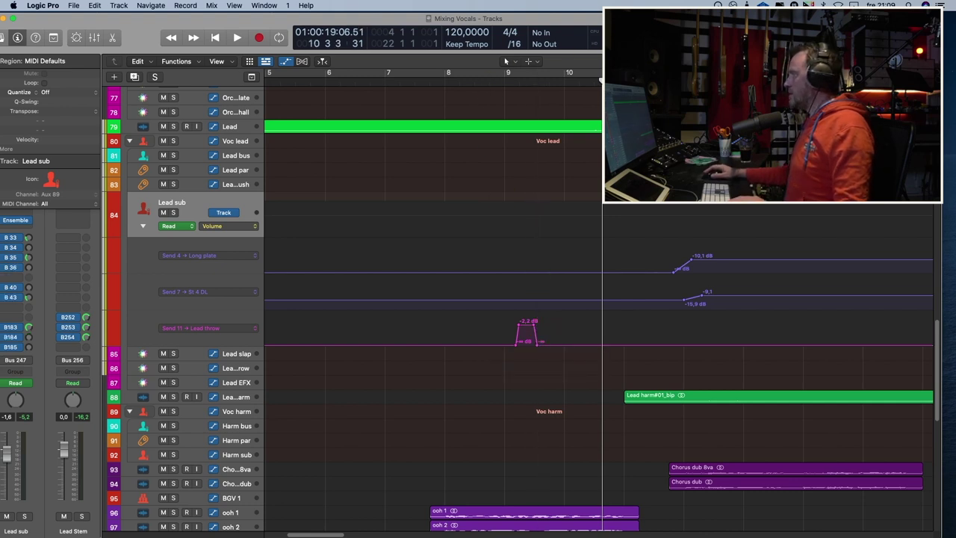
Step: Raise the low-cut frequency in the Channel EQ on the Lead throw channel
{"action": "left_click_drag", "start_coordinate": [656, 18], "coordinate": [655, 215]}
{"action": "left_click", "coordinate": [504, 89]}
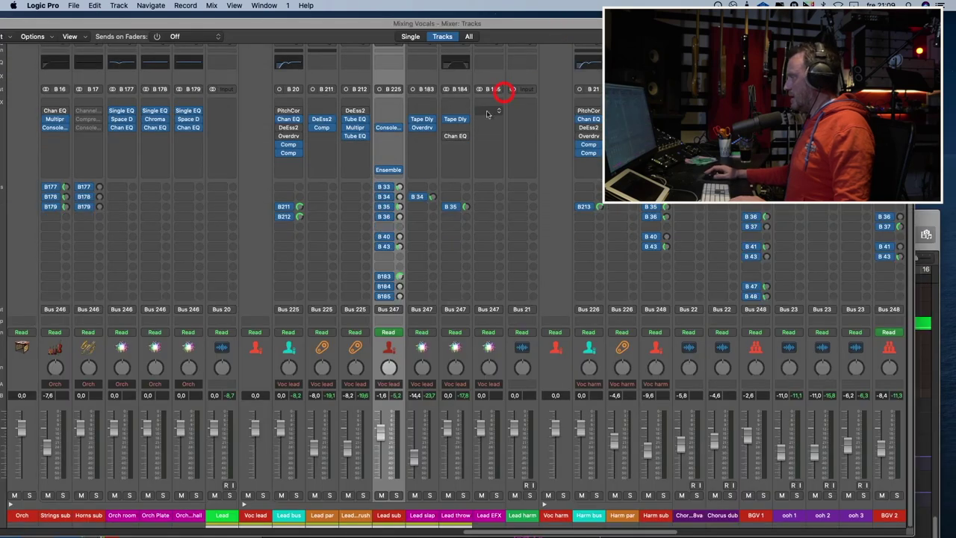
{"action": "left_click", "coordinate": [455, 137]}
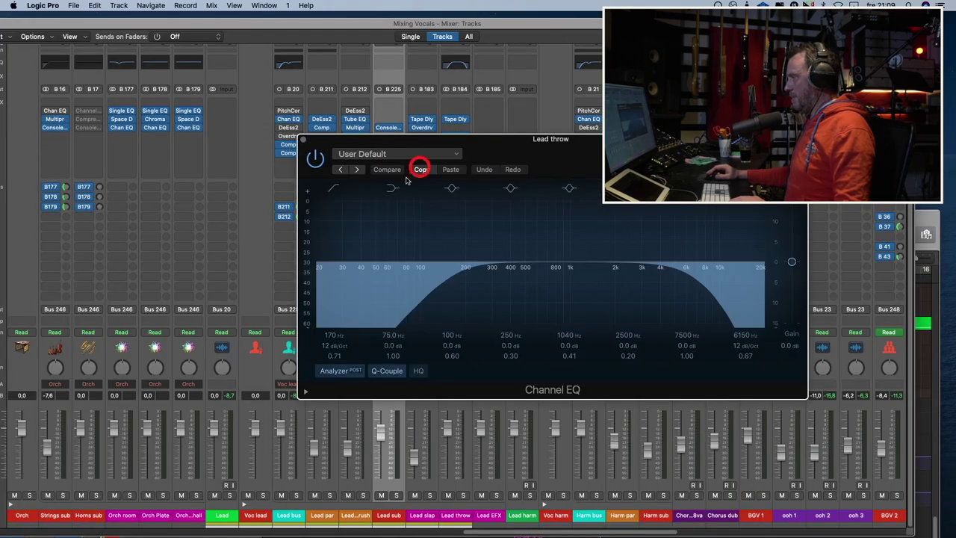
{"action": "left_click_drag", "start_coordinate": [455, 278], "coordinate": [482, 278]}
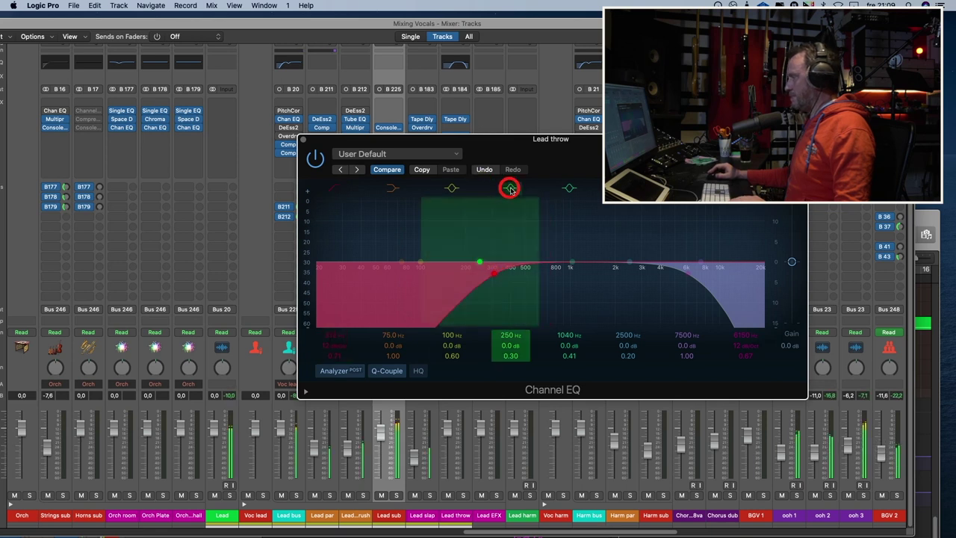
Step: Close the Lead throw Channel EQ, return to the arrangement, and audition the filtered throw echo from about bar 8 beat 2
{"action": "left_click", "coordinate": [926, 215]}
{"action": "left_click", "coordinate": [926, 214]}
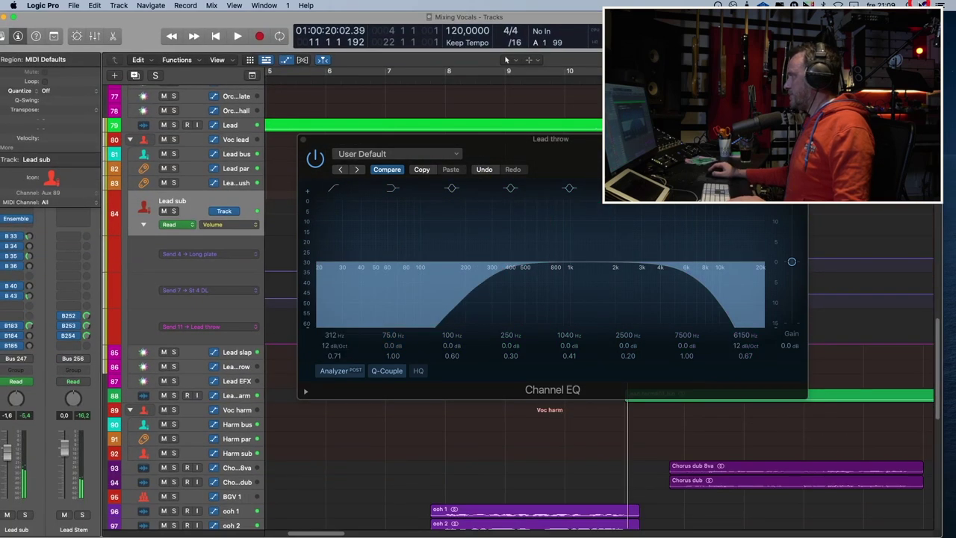
{"action": "left_click", "coordinate": [304, 141]}
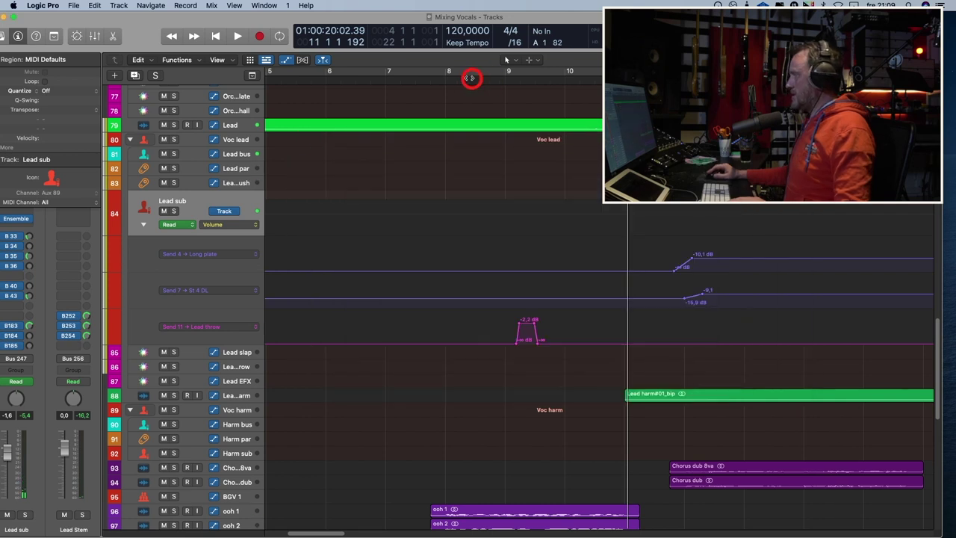
{"action": "left_click", "coordinate": [460, 78]}
{"action": "key", "text": "space"}
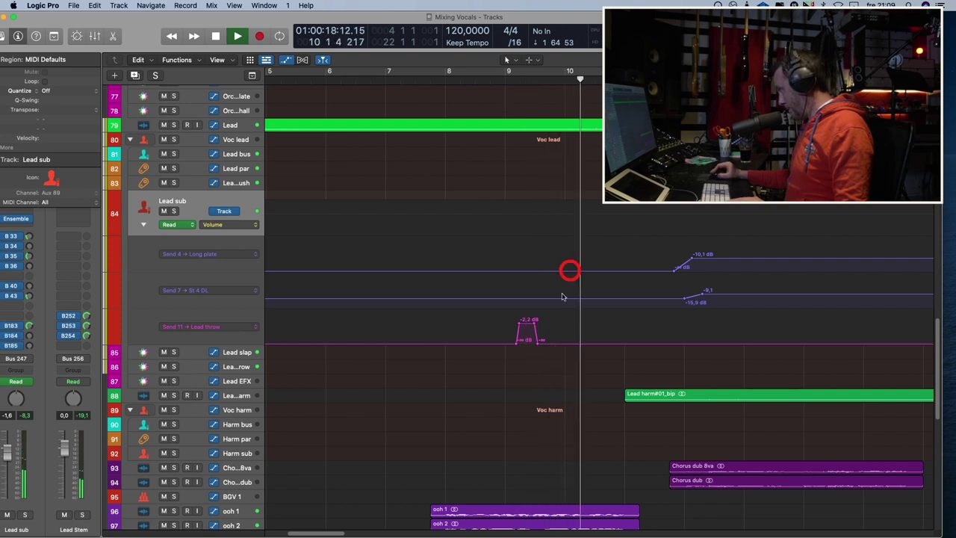
{"action": "key", "text": "space"}
Step: Lower the Lead throw send burst after bar 9 to -5.6 dB and audition onward to about bar 20
{"action": "left_click_drag", "start_coordinate": [525, 323], "coordinate": [530, 327]}
{"action": "key", "text": "space"}
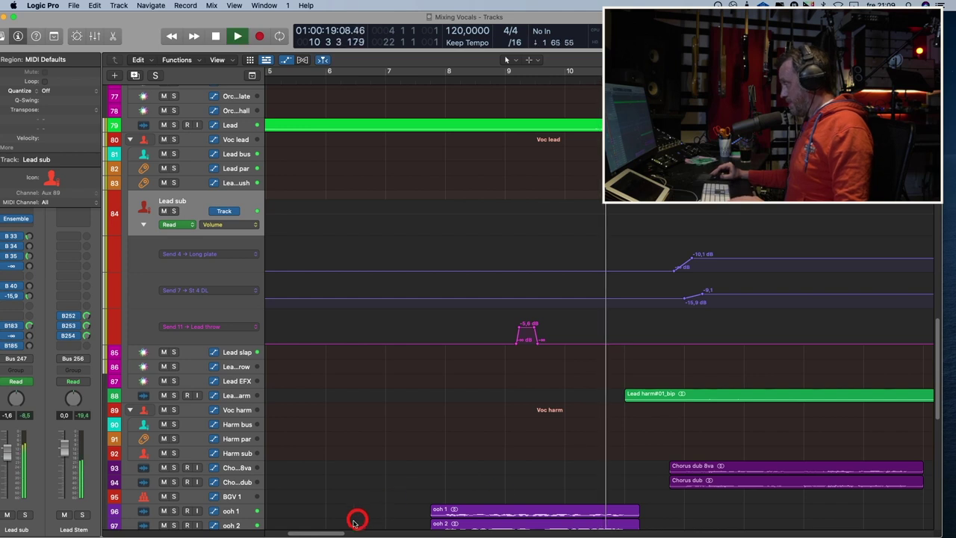
{"action": "mouse_move", "coordinate": [355, 521]}
{"action": "left_mouse_down"}
{"action": "mouse_move", "coordinate": [345, 529]}
{"action": "mouse_move", "coordinate": [365, 530]}
{"action": "left_mouse_up"}
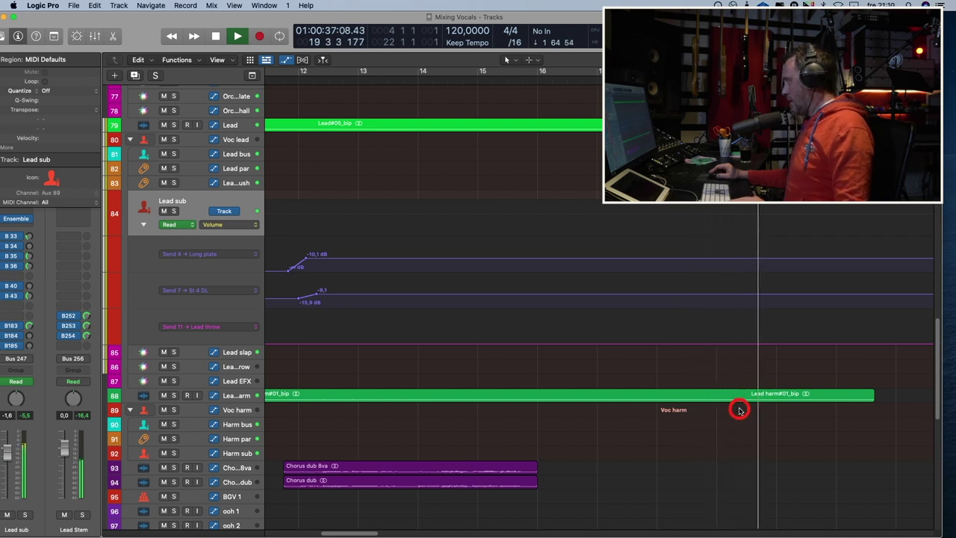
{"action": "key", "text": "space"}
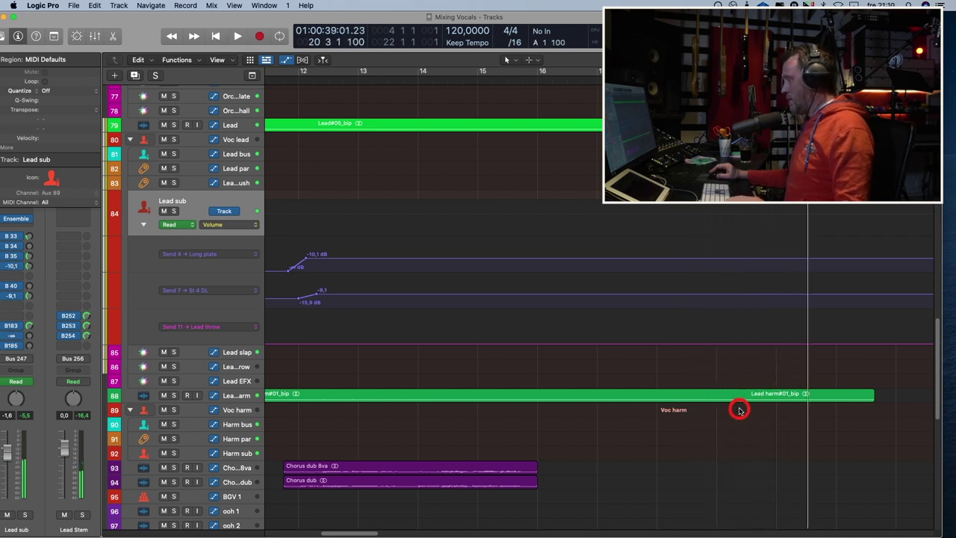
Step: Collapse the Lead sub track's send automation lanes and set its automation mode to Latch
{"action": "left_click_drag", "start_coordinate": [370, 528], "coordinate": [310, 533]}
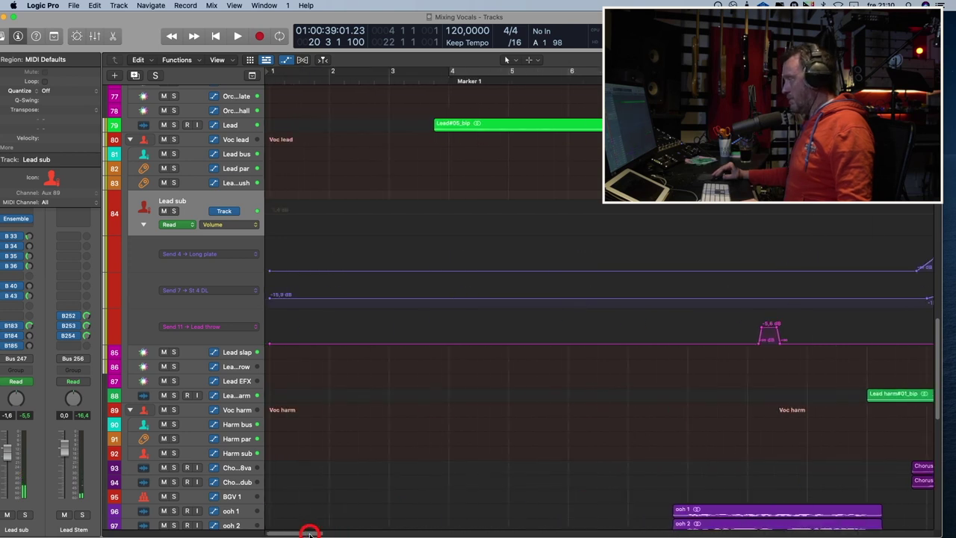
{"action": "left_click", "coordinate": [144, 227]}
{"action": "scroll", "coordinate": [292, 267], "scroll_direction": "up", "scroll_amount": 5}
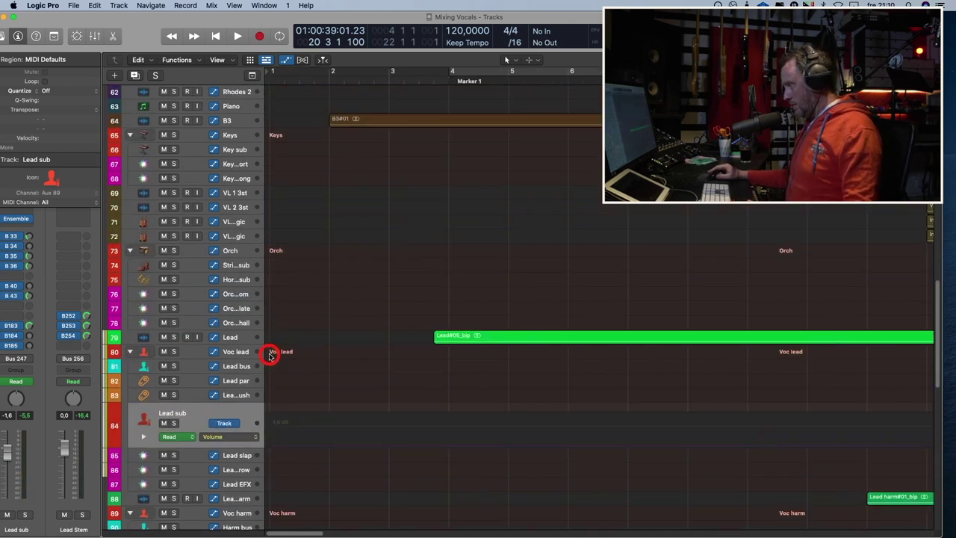
{"action": "scroll", "coordinate": [268, 359], "scroll_direction": "down", "scroll_amount": 1}
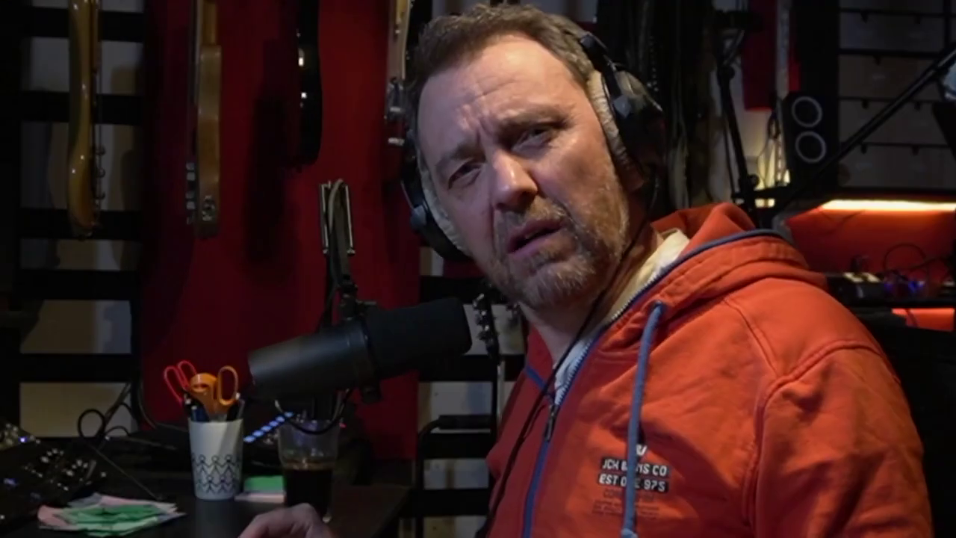
{"action": "left_click", "coordinate": [239, 389]}
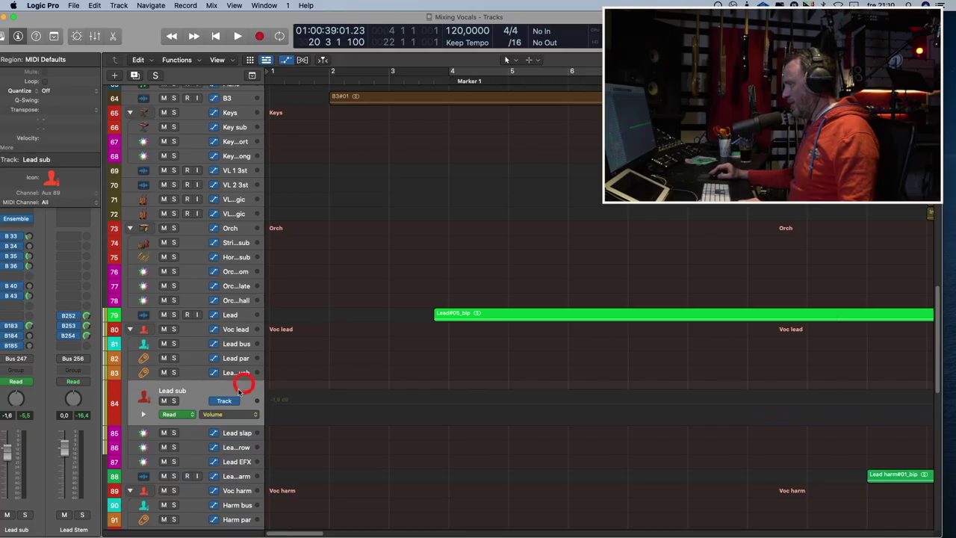
{"action": "left_click", "coordinate": [190, 415]}
{"action": "left_click", "coordinate": [369, 194]}
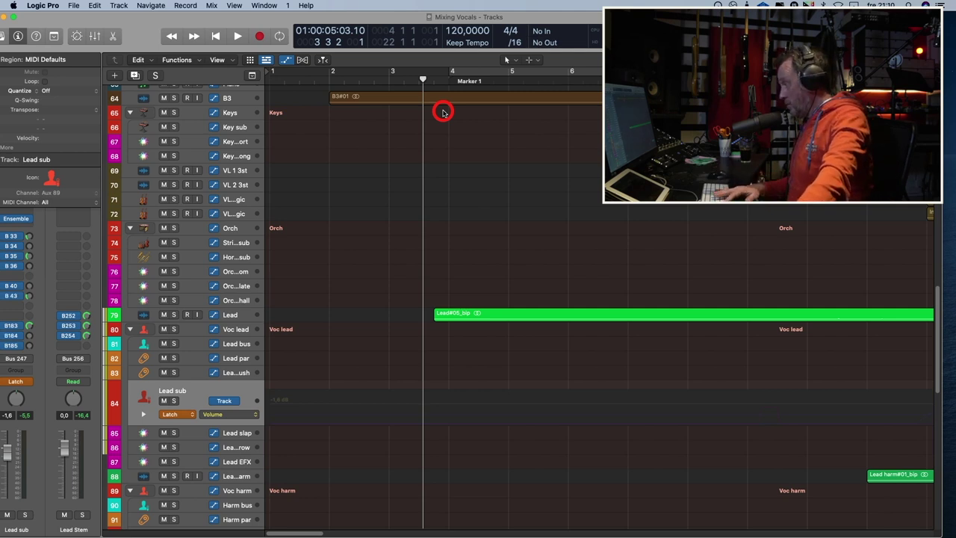
Step: Record Lead sub volume rides from bar 3 and again from bar 15 to about bar 21, and set its automation mode to Read
{"action": "key", "text": "space"}
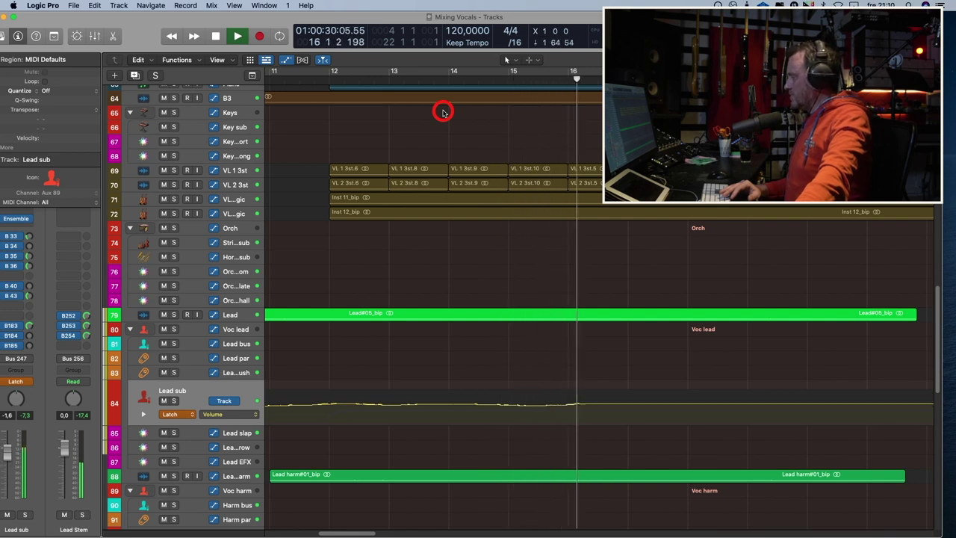
{"action": "key", "text": "space"}
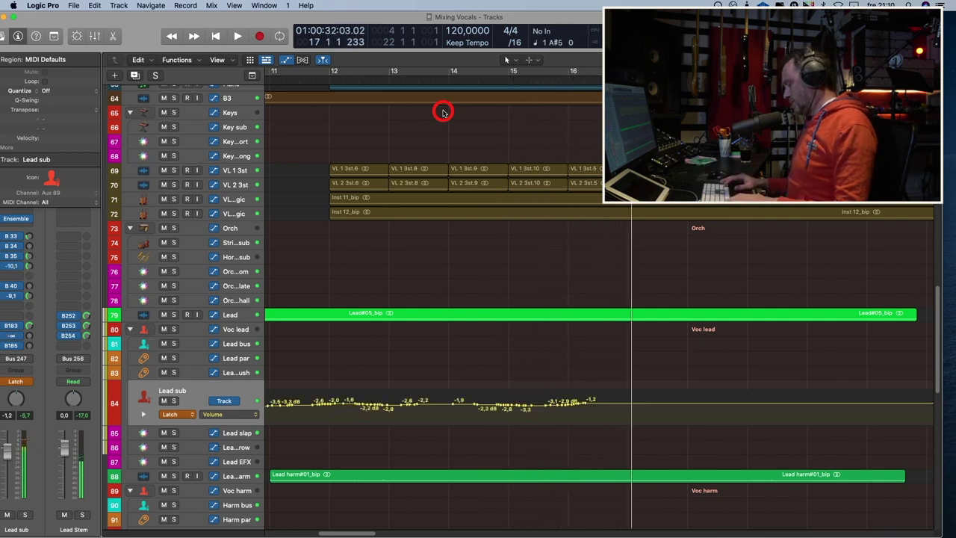
{"action": "key", "text": "0"}
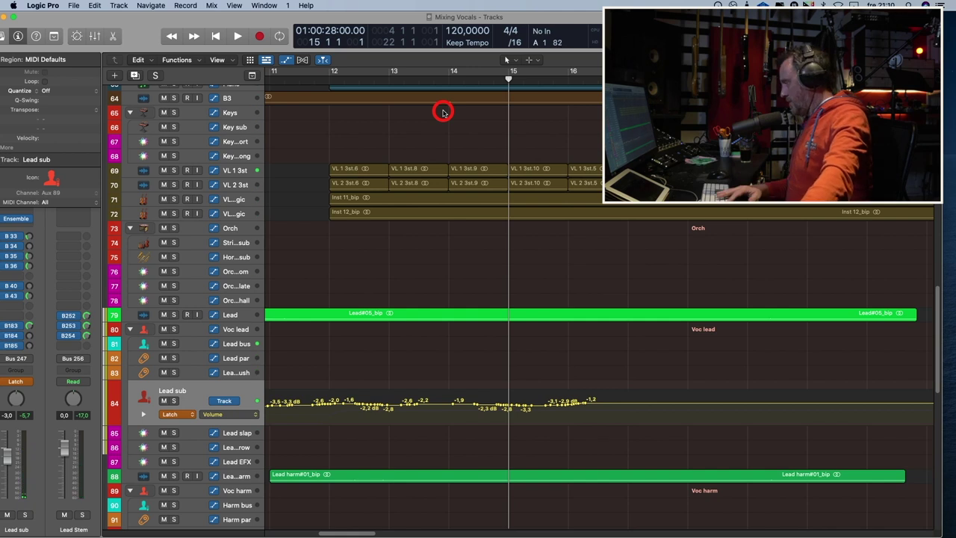
{"action": "key", "text": "space"}
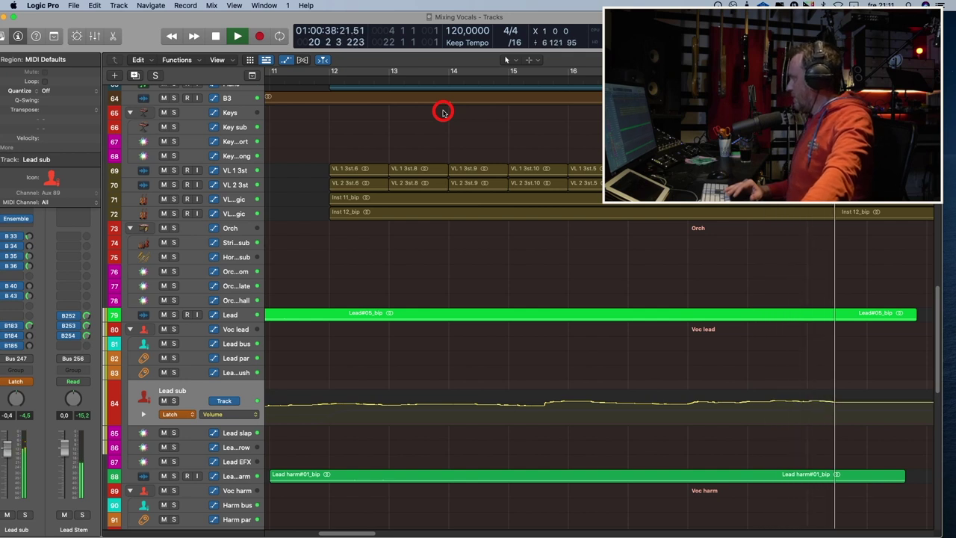
{"action": "key", "text": "space"}
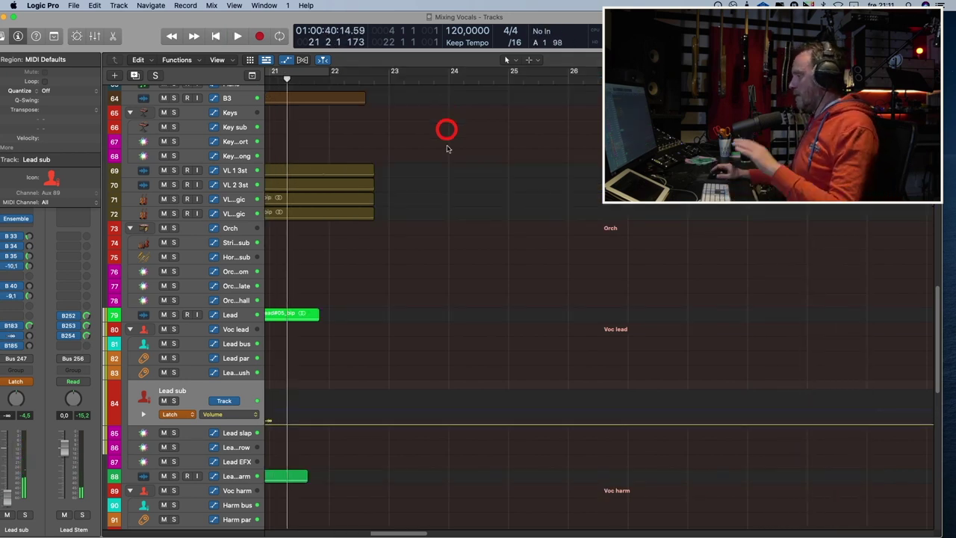
{"action": "left_click", "coordinate": [193, 415]}
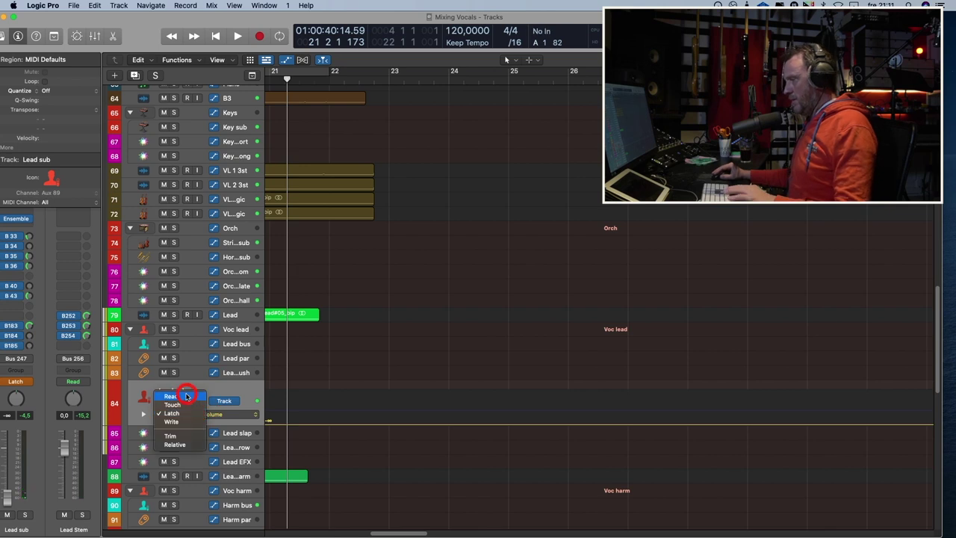
{"action": "left_click", "coordinate": [187, 396]}
Step: Lower the BGV 1 channel's volume to -4.3 dB
{"action": "left_click_drag", "start_coordinate": [413, 532], "coordinate": [343, 532]}
{"action": "scroll", "coordinate": [426, 348], "scroll_direction": "down", "scroll_amount": 10}
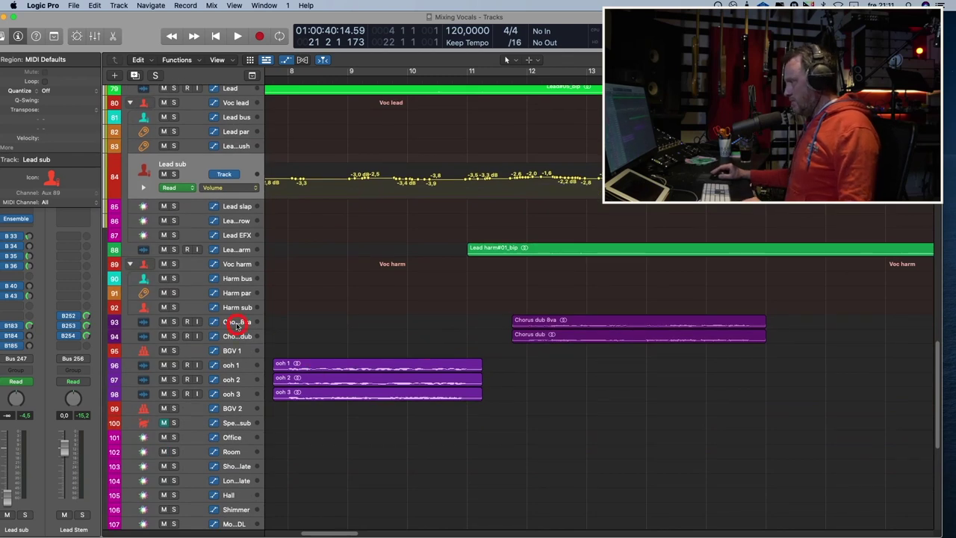
{"action": "left_click", "coordinate": [236, 324]}
{"action": "left_click", "coordinate": [232, 336], "text": "shift"}
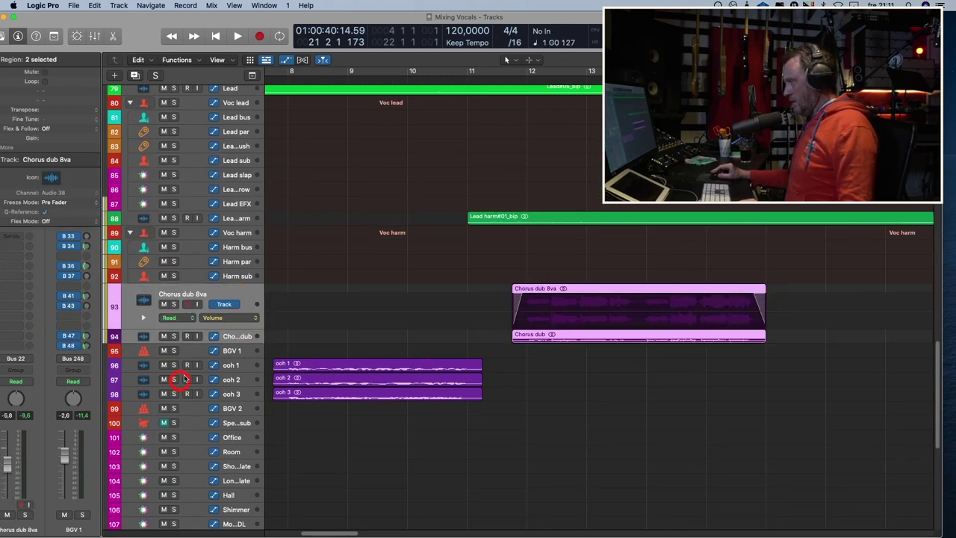
{"action": "left_click", "coordinate": [194, 352]}
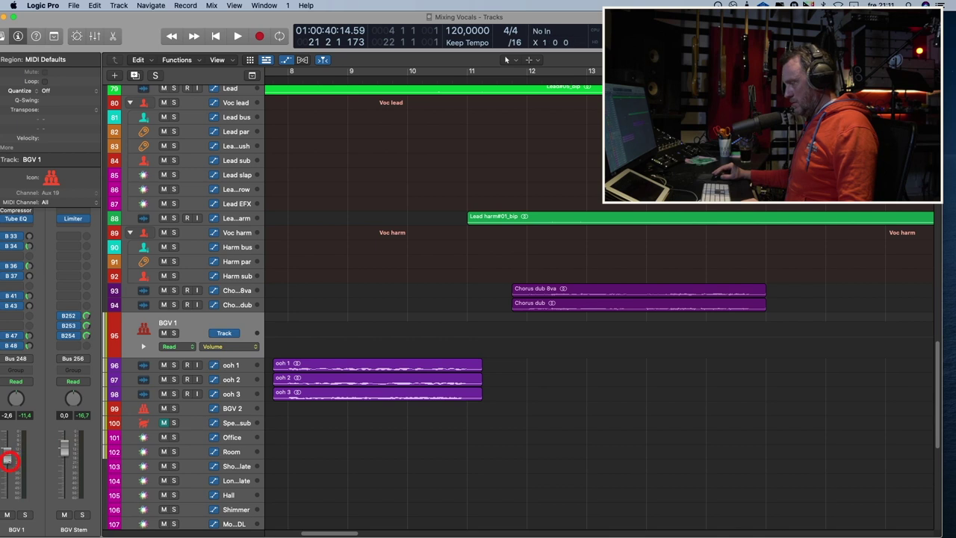
Step: Turn on cycle playback for bars 4 to 22 and audition the whole mix from before bar 4 to about bar 20
{"action": "scroll", "coordinate": [378, 312], "scroll_direction": "up", "scroll_amount": 15}
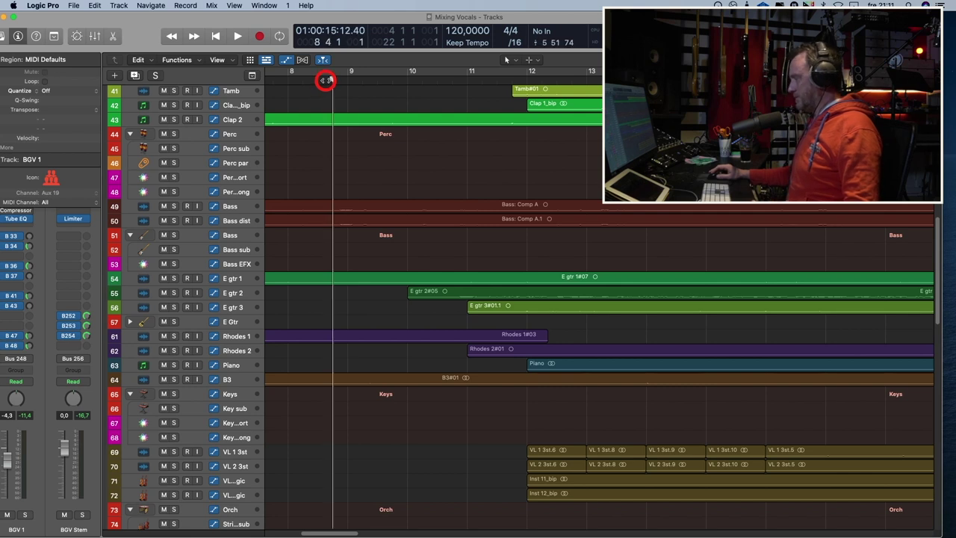
{"action": "key", "text": "super+Left"}
{"action": "key", "text": "super+Left"}
{"action": "key", "text": "super+Left"}
{"action": "left_click", "coordinate": [452, 70]}
{"action": "key", "text": "space"}
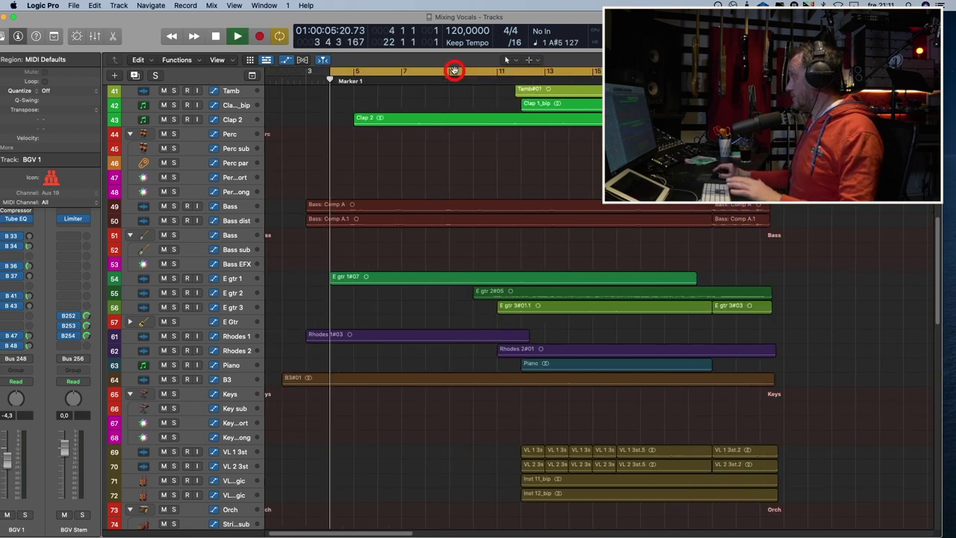
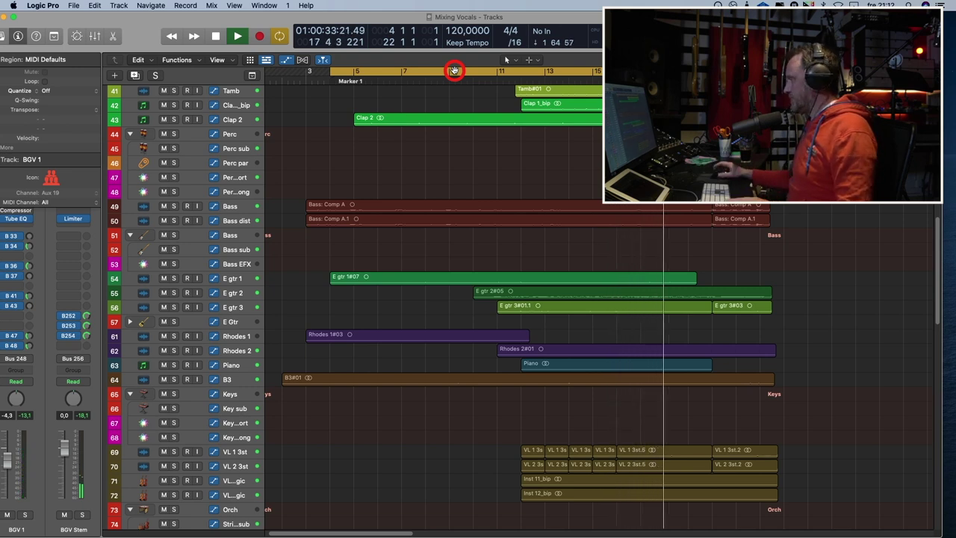
{"action": "scroll", "coordinate": [544, 175], "scroll_direction": "down", "scroll_amount": 10}
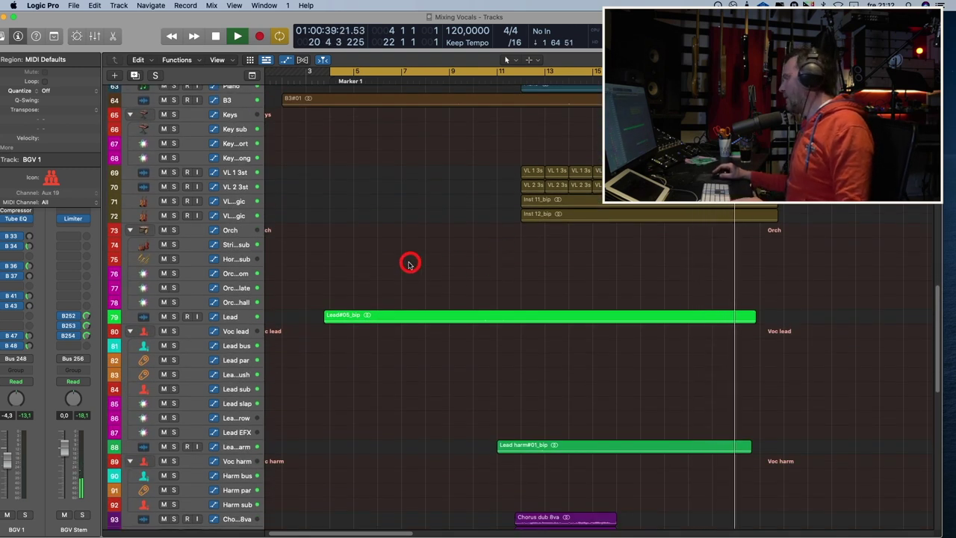
{"action": "key", "text": "space"}
Step: Show the Lead sub track's send automation lanes and lower its Long plate send after bar 12 to -15.7 dB
{"action": "left_click", "coordinate": [240, 314]}
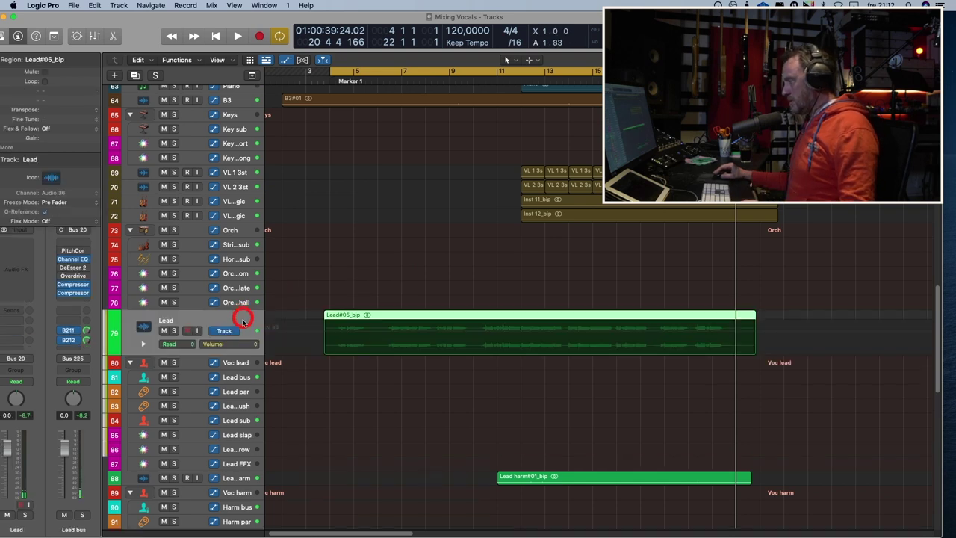
{"action": "left_click", "coordinate": [240, 413]}
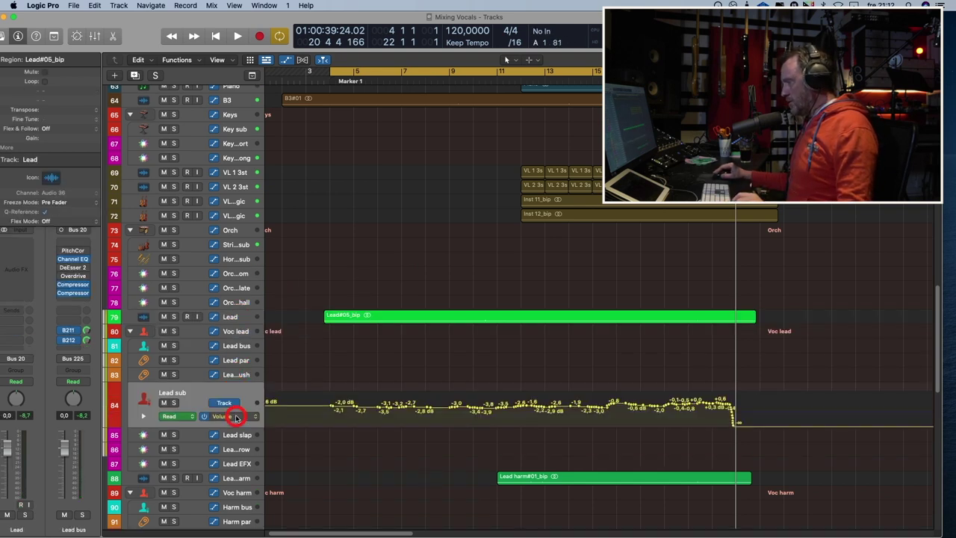
{"action": "left_click", "coordinate": [142, 419]}
{"action": "scroll", "coordinate": [177, 386], "scroll_direction": "down", "scroll_amount": 5}
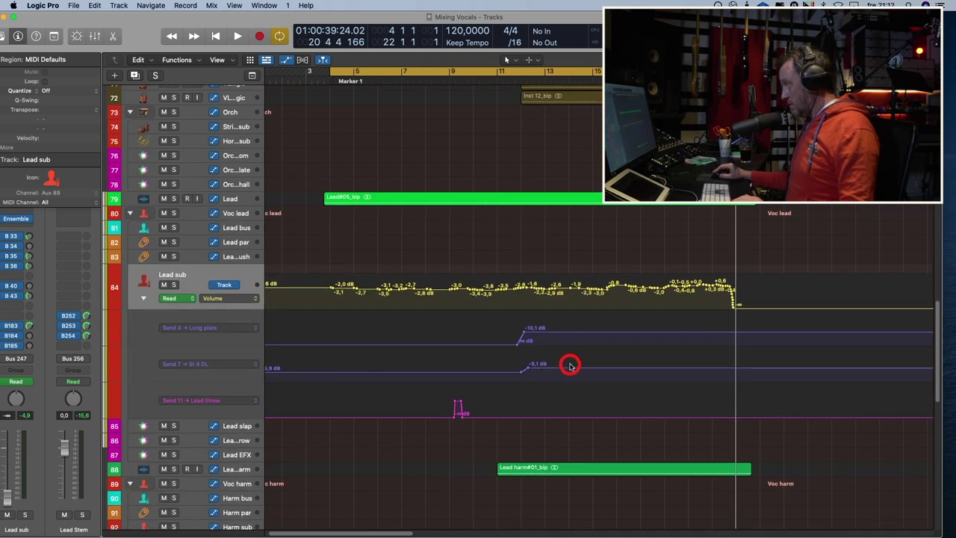
{"action": "left_click", "coordinate": [570, 368]}
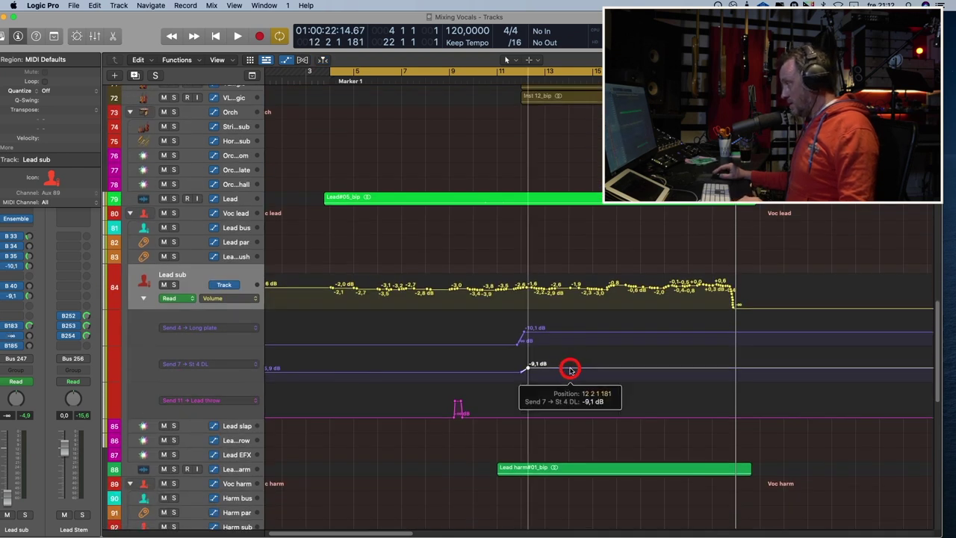
{"action": "left_click", "coordinate": [573, 345]}
{"action": "left_click_drag", "start_coordinate": [572, 333], "coordinate": [573, 338]}
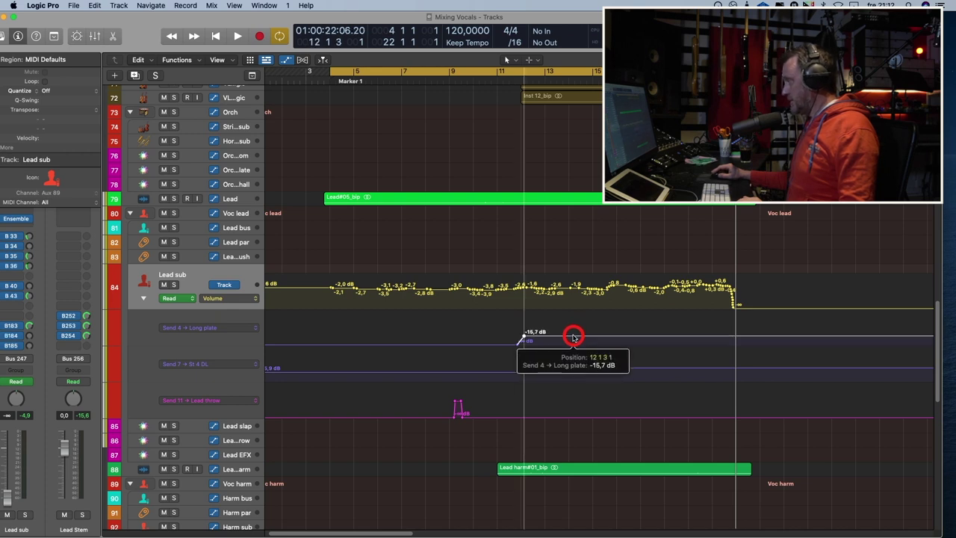
Step: Turn off cycle playback, audition the lead vocal's plate level from about bar 10, and collapse the Lead sub automation lanes
{"action": "left_click", "coordinate": [505, 107]}
{"action": "left_click", "coordinate": [493, 72]}
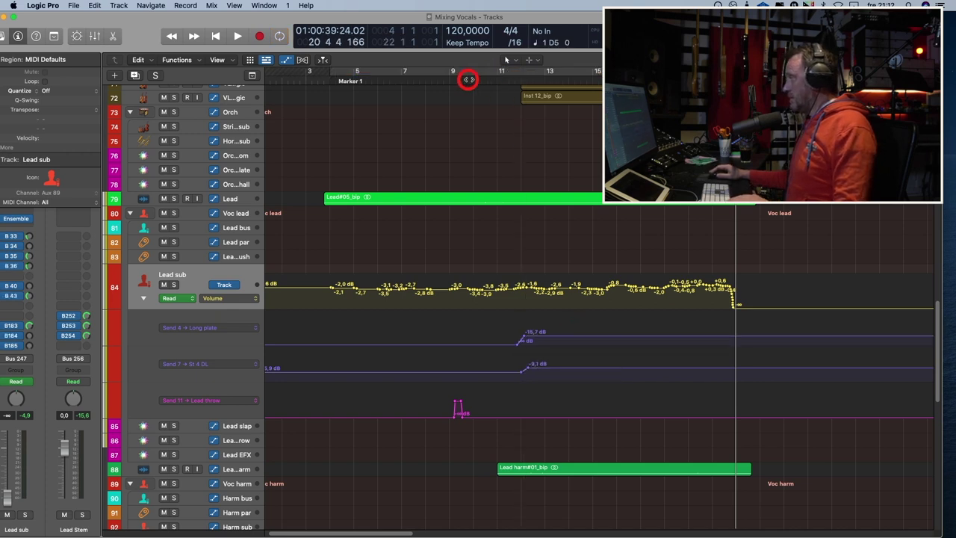
{"action": "left_click", "coordinate": [472, 79]}
{"action": "key", "text": "space"}
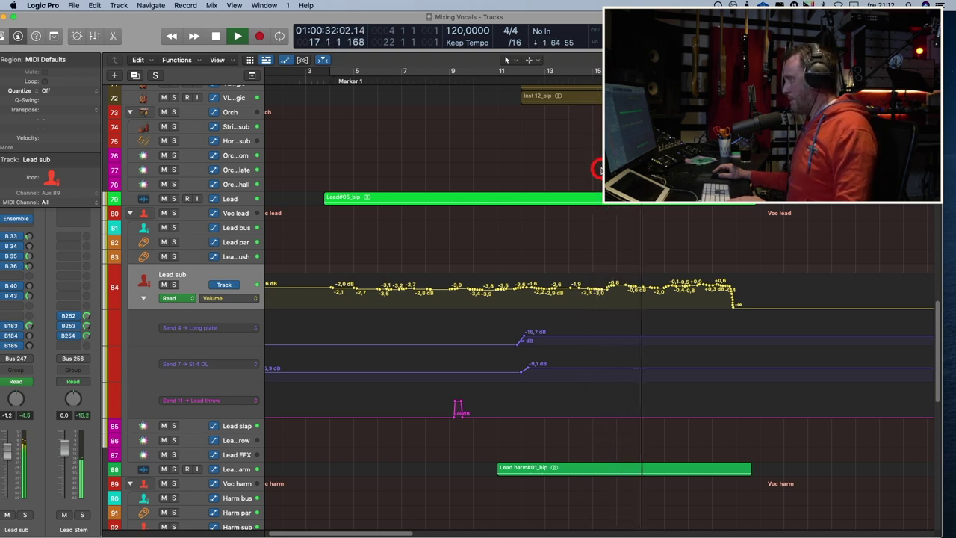
{"action": "key", "text": "space"}
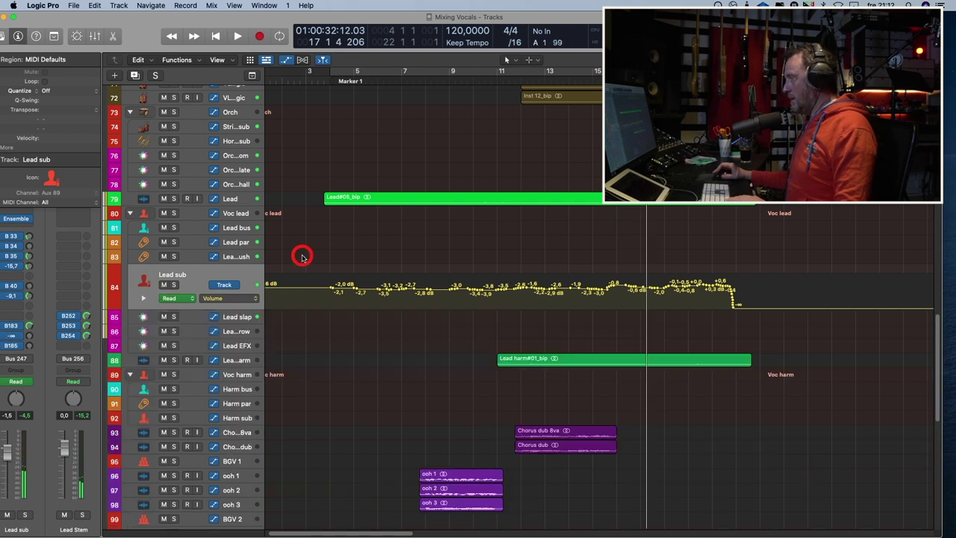
Step: Show the Room 1 track's volume automation and lower it to -11.2 dB from bar 3 to just before bar 12
{"action": "scroll", "coordinate": [303, 257], "scroll_direction": "up", "scroll_amount": 15}
{"action": "scroll", "coordinate": [302, 257], "scroll_direction": "up", "scroll_amount": 5}
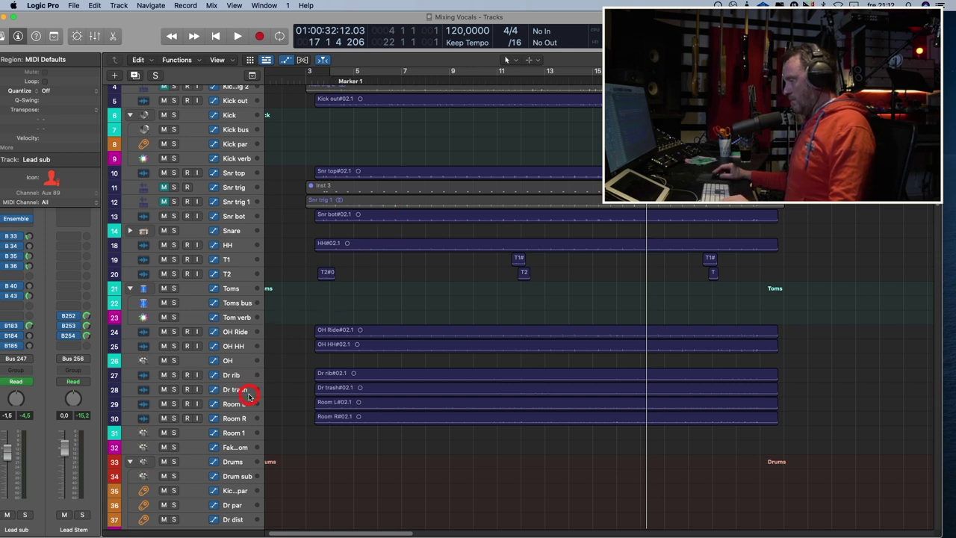
{"action": "left_click", "coordinate": [235, 425]}
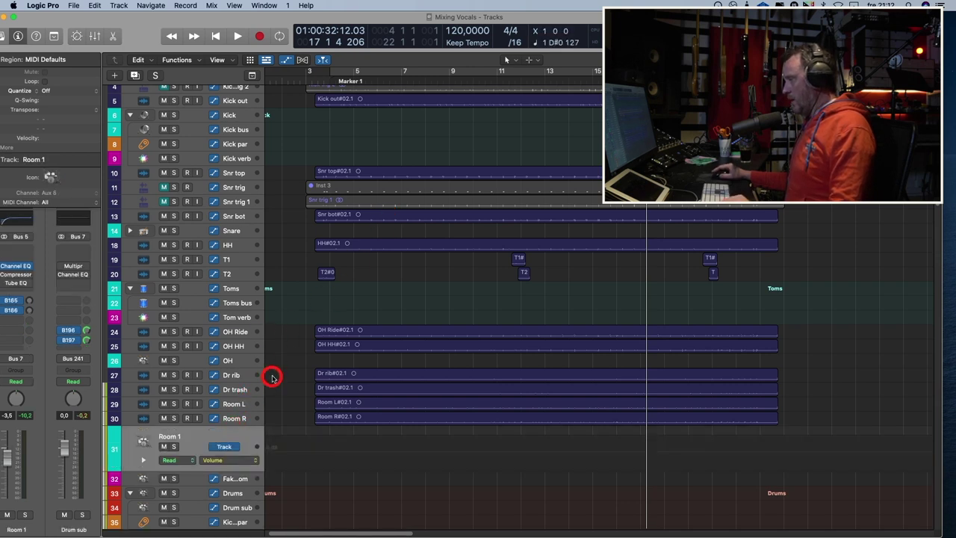
{"action": "scroll", "coordinate": [273, 376], "scroll_direction": "down", "scroll_amount": 5}
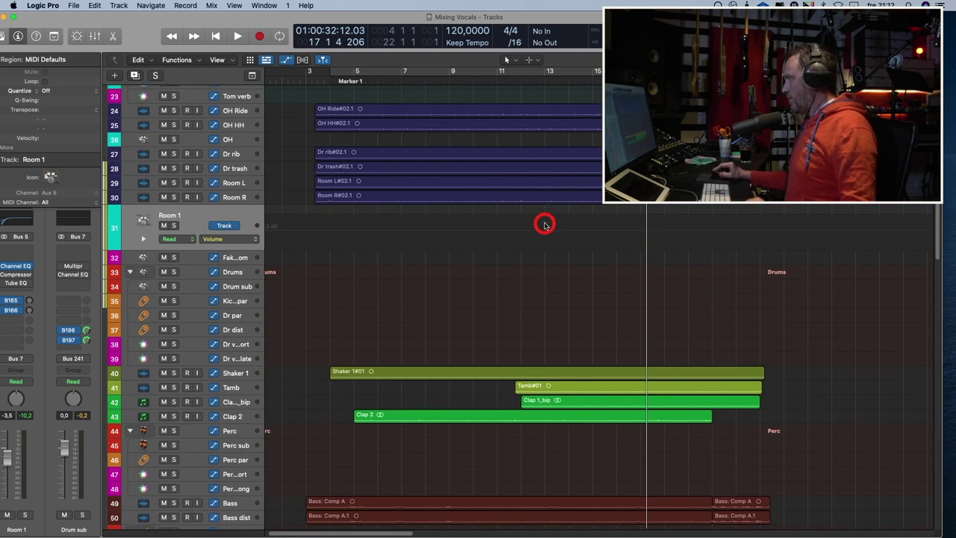
{"action": "scroll", "coordinate": [539, 223], "scroll_direction": "down", "scroll_amount": 4}
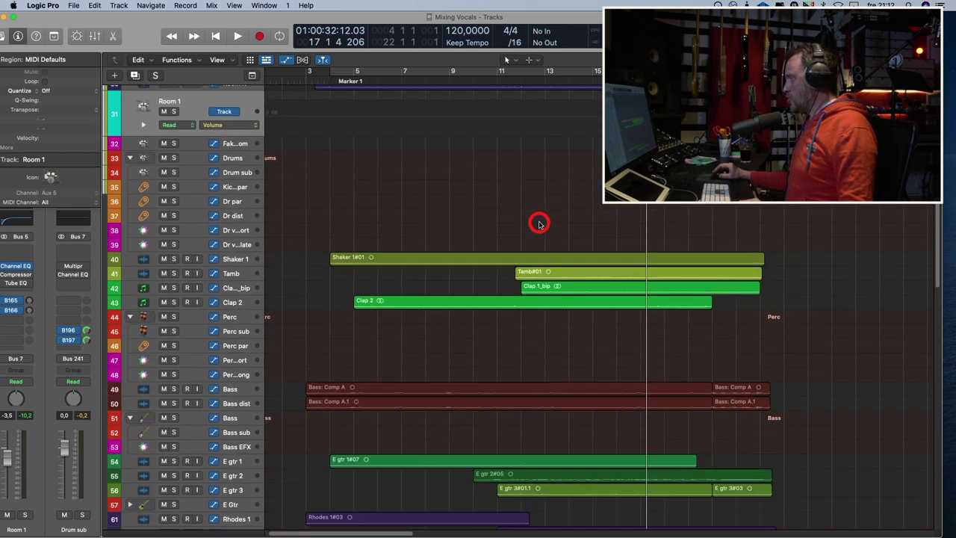
{"action": "scroll", "coordinate": [539, 222], "scroll_direction": "up", "scroll_amount": 4}
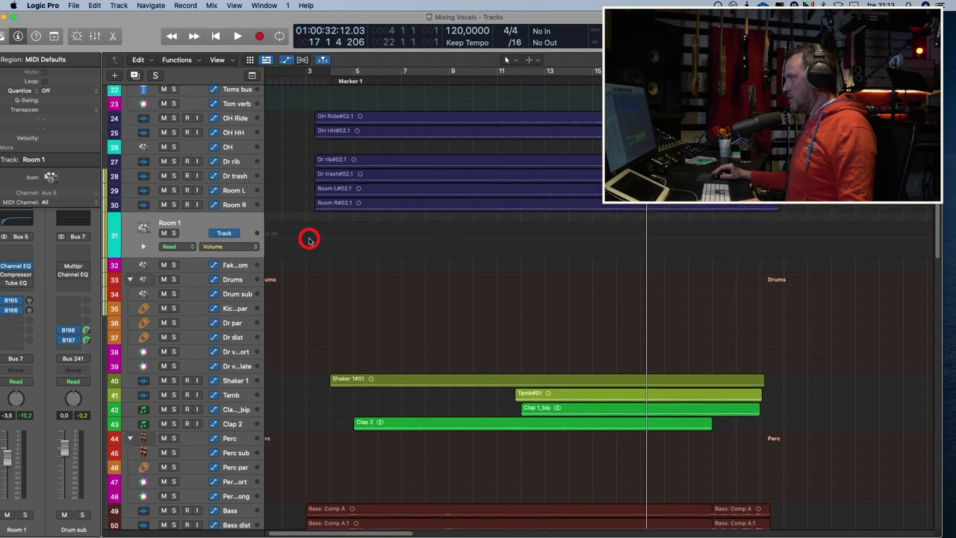
{"action": "left_click_drag", "start_coordinate": [309, 232], "coordinate": [478, 246]}
{"action": "left_click", "coordinate": [480, 241]}
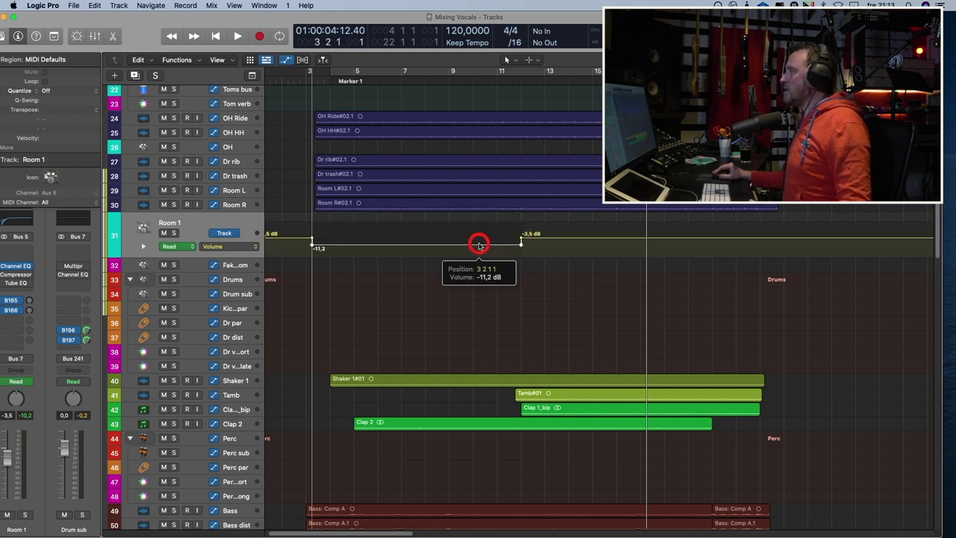
Step: Audition the full mix from about bar 3 to bar 14 to check the Room 1 level change
{"action": "left_click", "coordinate": [318, 80]}
{"action": "key", "text": "space"}
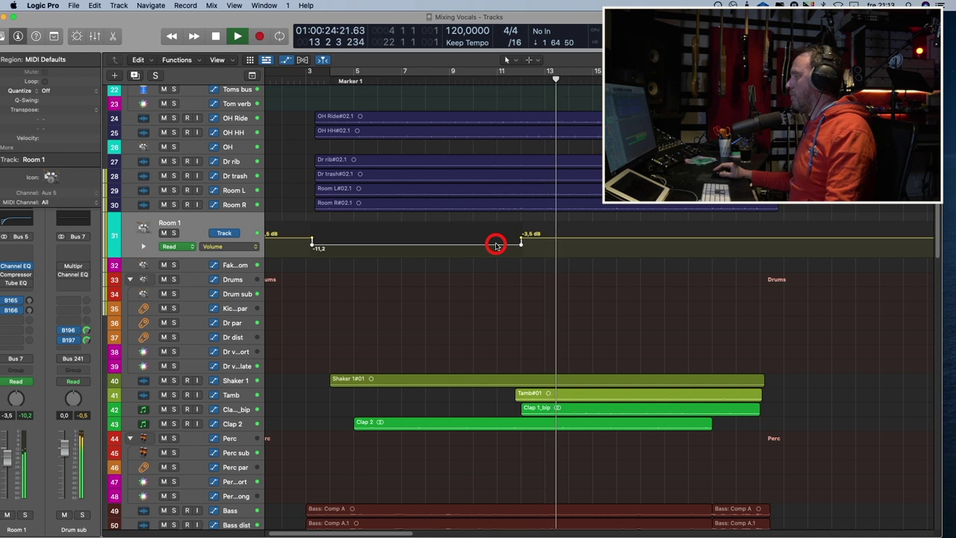
{"action": "key", "text": "space"}
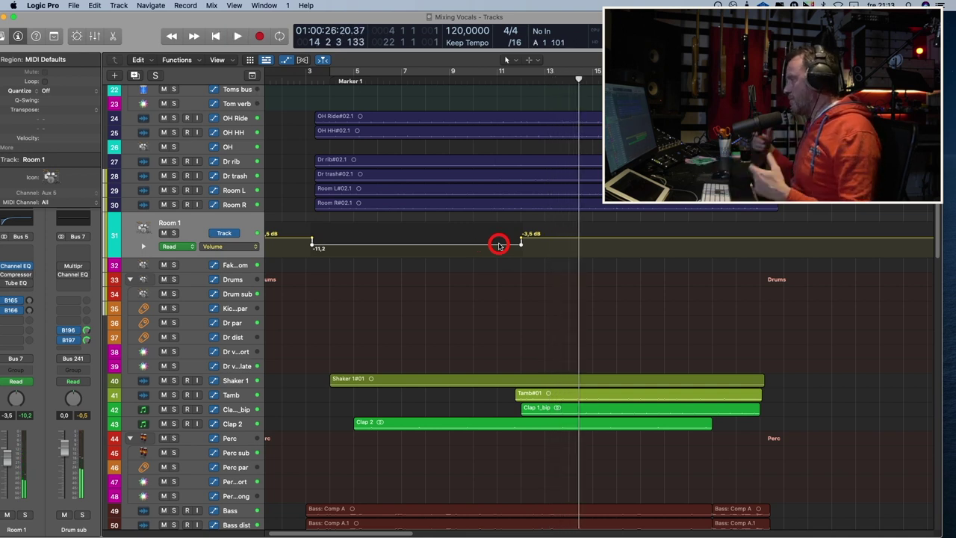
Step: Solo the Clap 2 track and audition it in the short cycle from bar 5
{"action": "scroll", "coordinate": [499, 252], "scroll_direction": "down", "scroll_amount": 5}
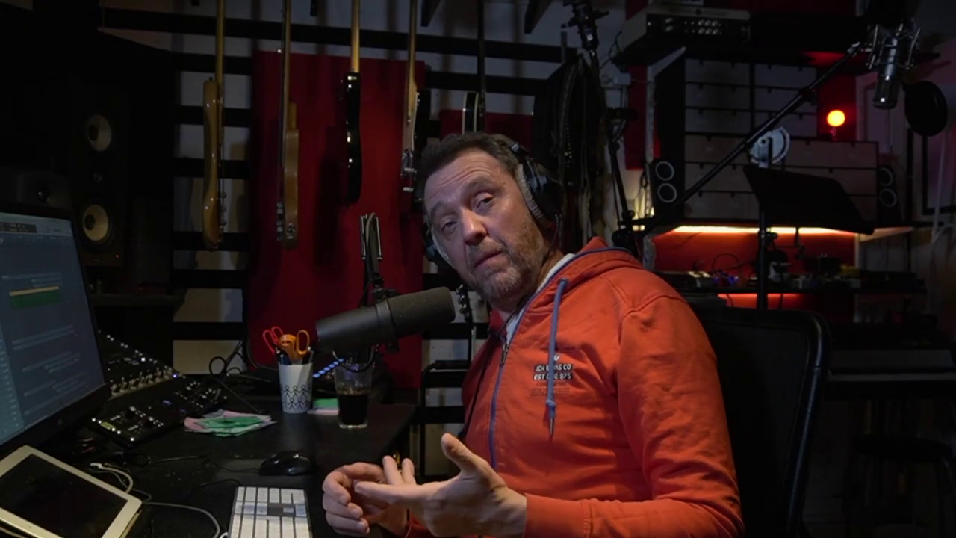
{"action": "left_click", "coordinate": [175, 224]}
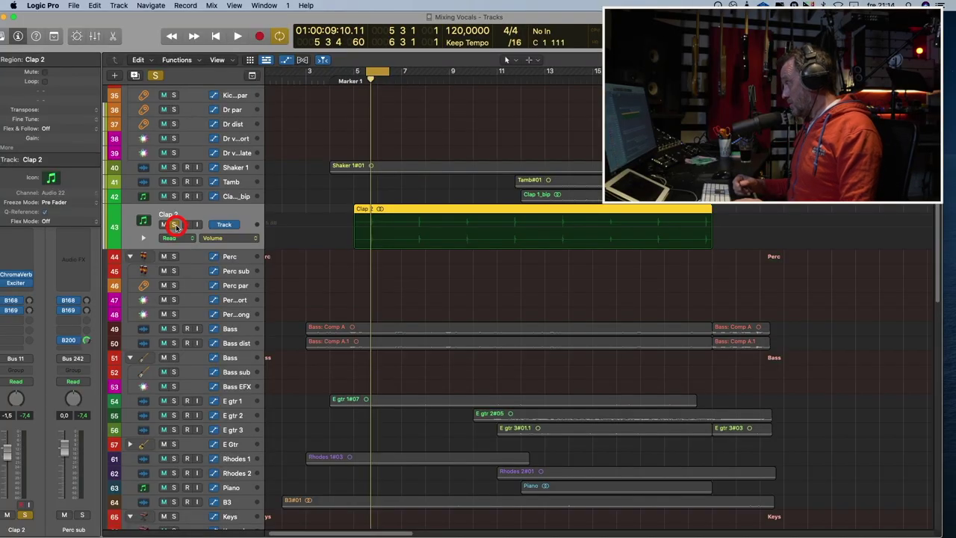
{"action": "key", "text": "space"}
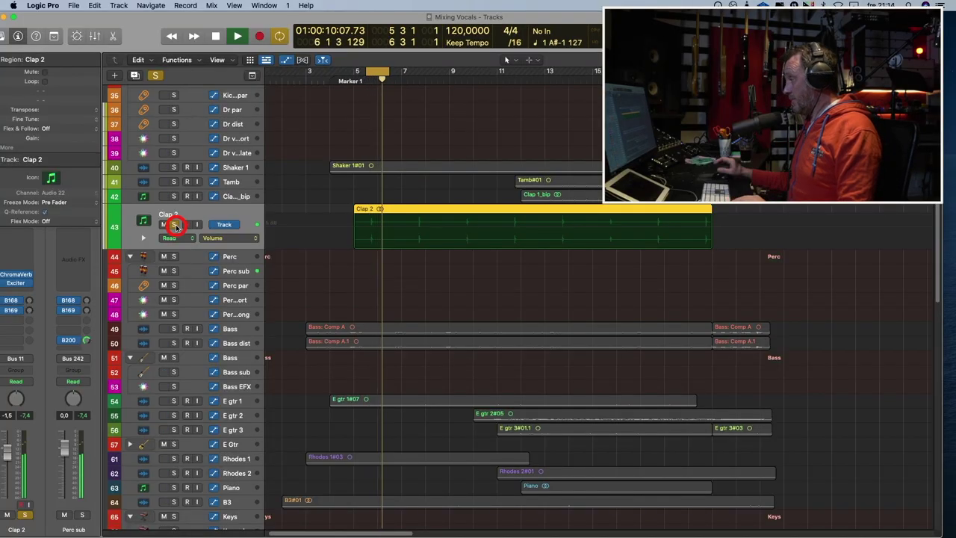
{"action": "key", "text": "space"}
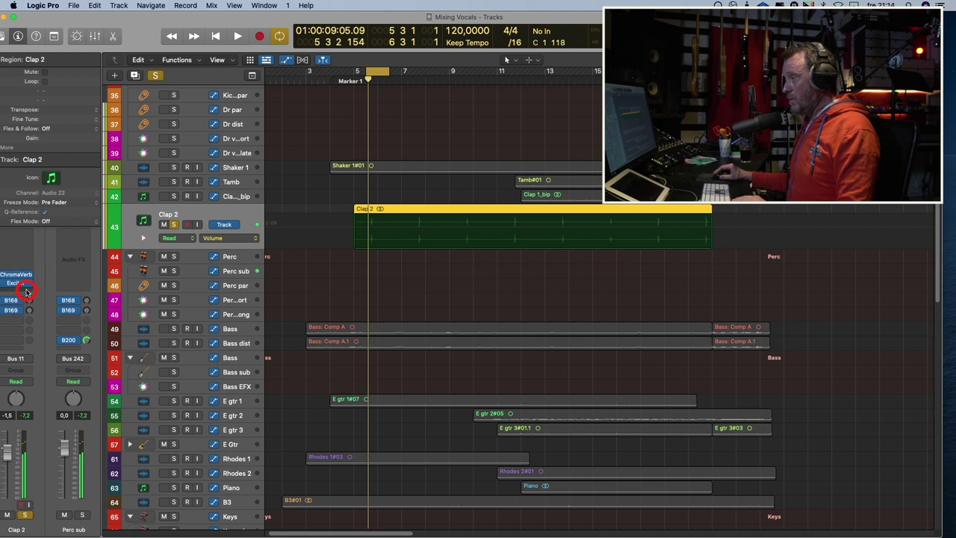
Step: Insert Logic's stereo Compressor after the Exciter on the Clap 2 channel
{"action": "left_click", "coordinate": [26, 289]}
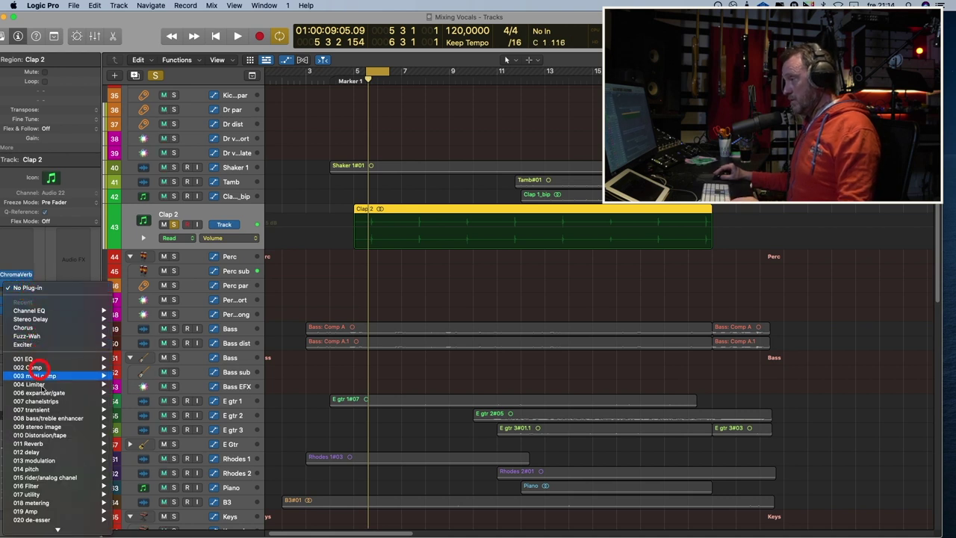
{"action": "mouse_move", "coordinate": [58, 530]}
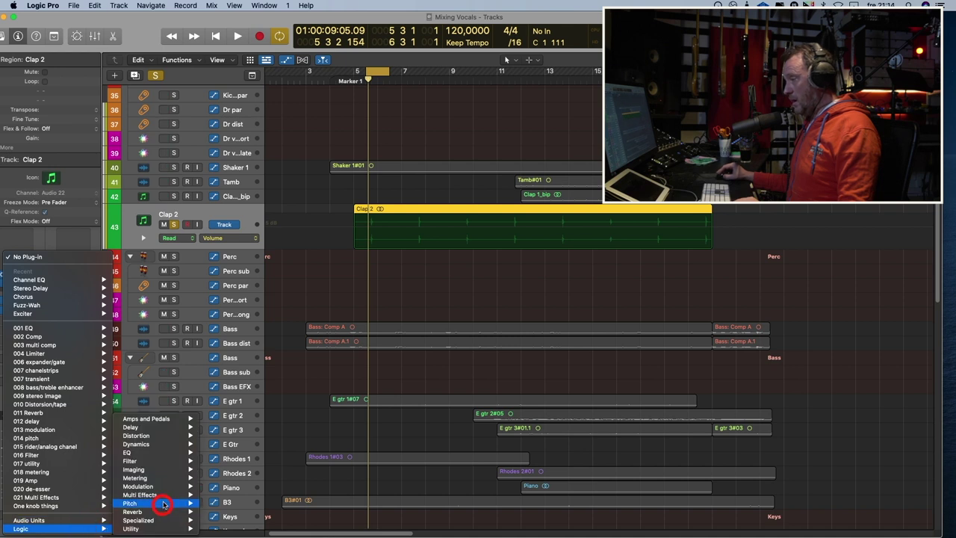
{"action": "mouse_move", "coordinate": [170, 443]}
{"action": "mouse_move", "coordinate": [245, 452]}
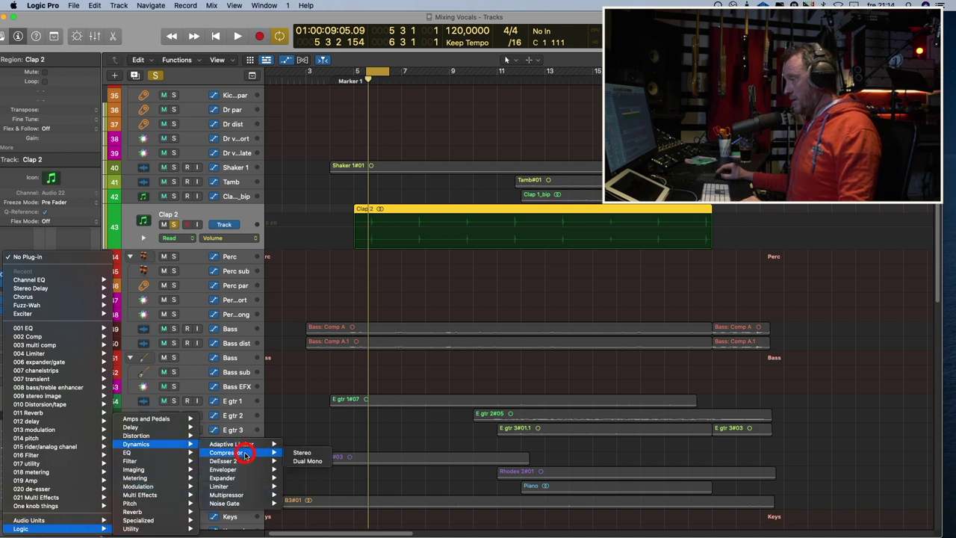
{"action": "left_click", "coordinate": [305, 451]}
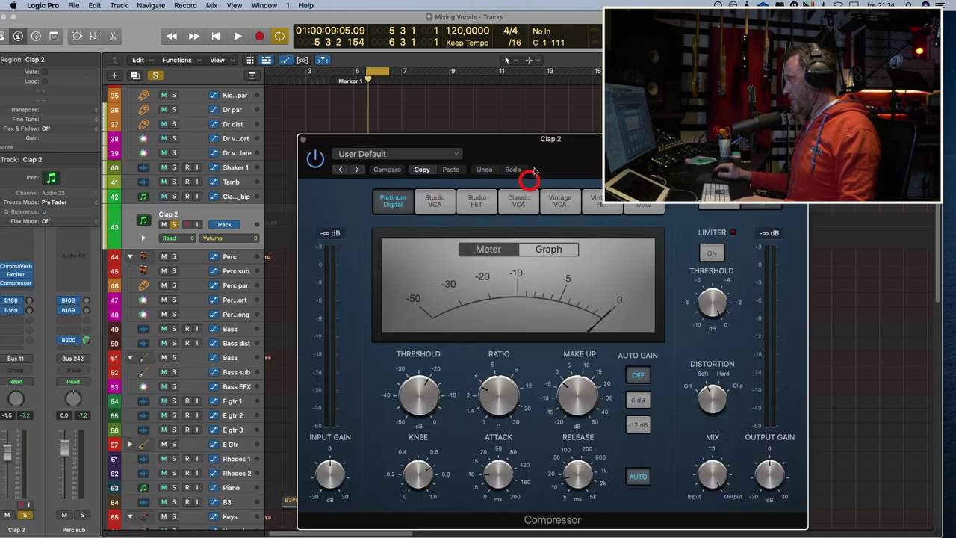
{"action": "left_click_drag", "start_coordinate": [537, 142], "coordinate": [500, 90]}
Step: Raise the ratio and lengthen the release of Clap 2's compressor while auditioning, and unsolo the track
{"action": "key", "text": "space"}
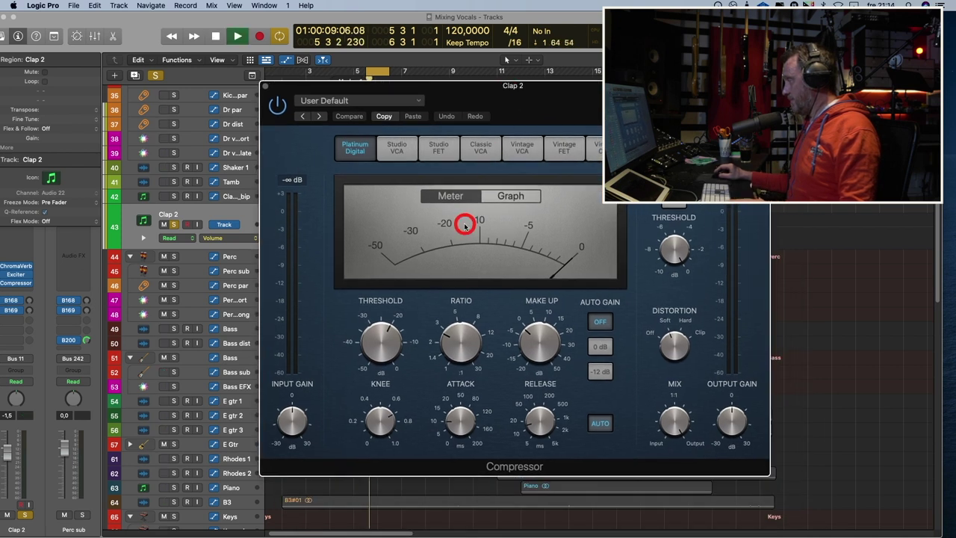
{"action": "left_click_drag", "start_coordinate": [453, 299], "coordinate": [456, 321]}
{"action": "key", "text": "space"}
{"action": "left_click", "coordinate": [548, 402]}
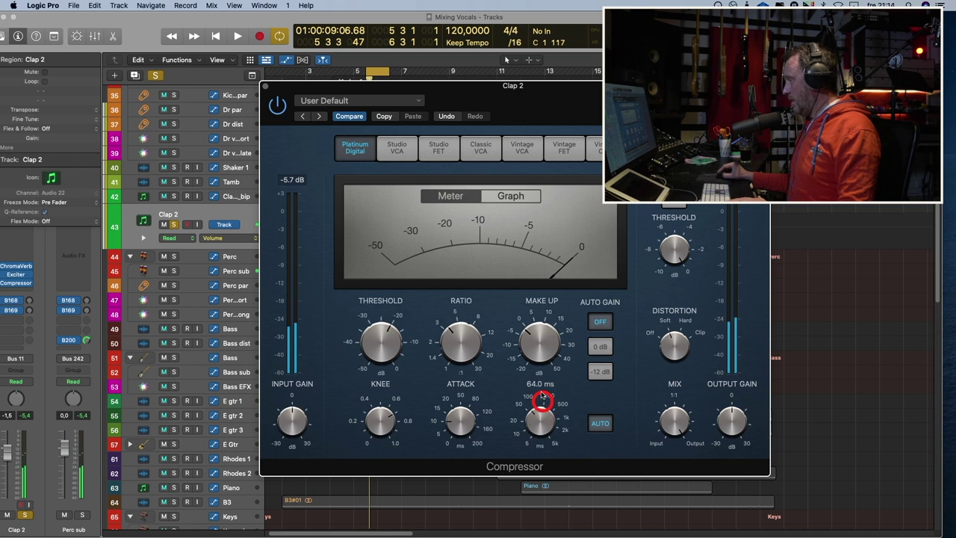
{"action": "left_click", "coordinate": [525, 375]}
{"action": "key", "text": "space"}
{"action": "left_click_drag", "start_coordinate": [456, 425], "coordinate": [472, 427]}
{"action": "key", "text": "space"}
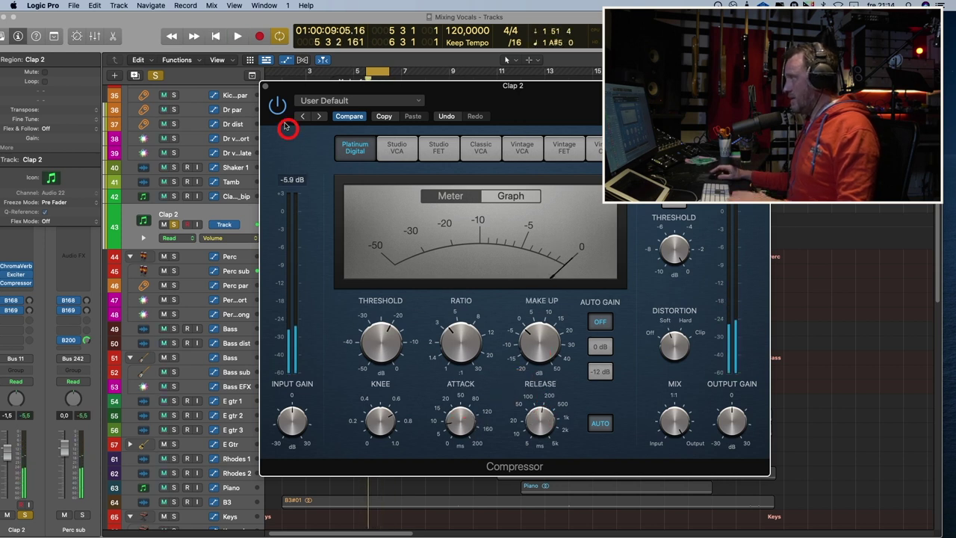
{"action": "left_click", "coordinate": [266, 87]}
{"action": "left_click", "coordinate": [181, 215]}
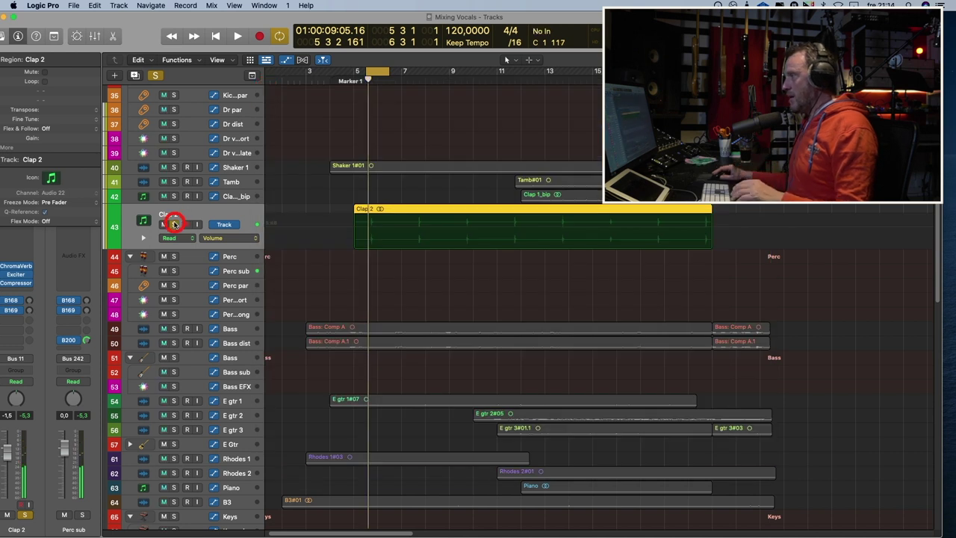
{"action": "left_click", "coordinate": [173, 225]}
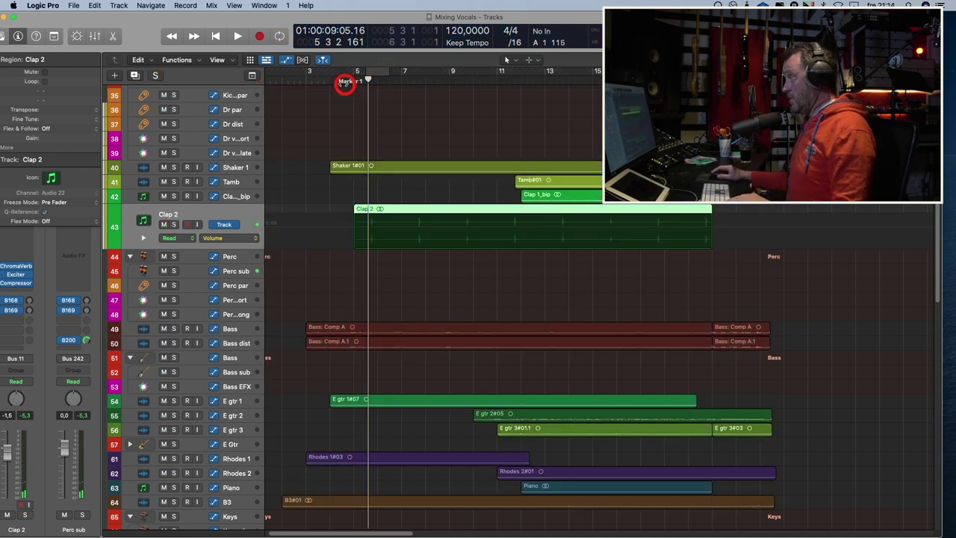
Step: Audition Clap 2 in the full mix from about bar 4 and lower its volume to -3.4 dB
{"action": "left_click", "coordinate": [335, 80]}
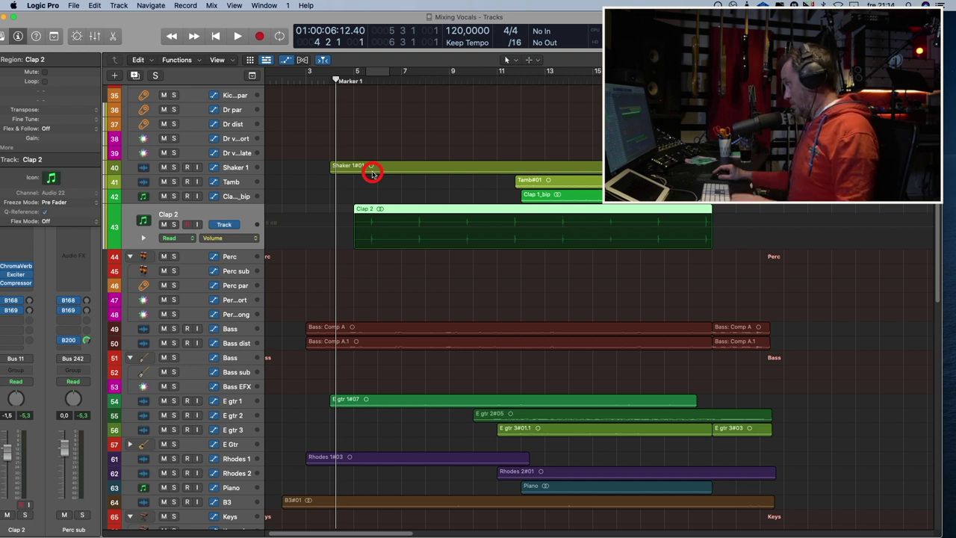
{"action": "key", "text": "space"}
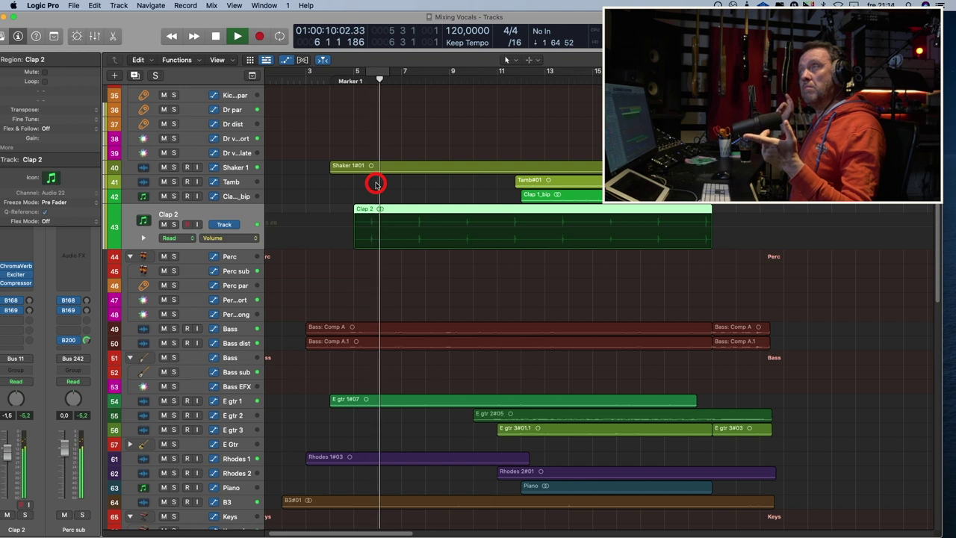
{"action": "key", "text": "space"}
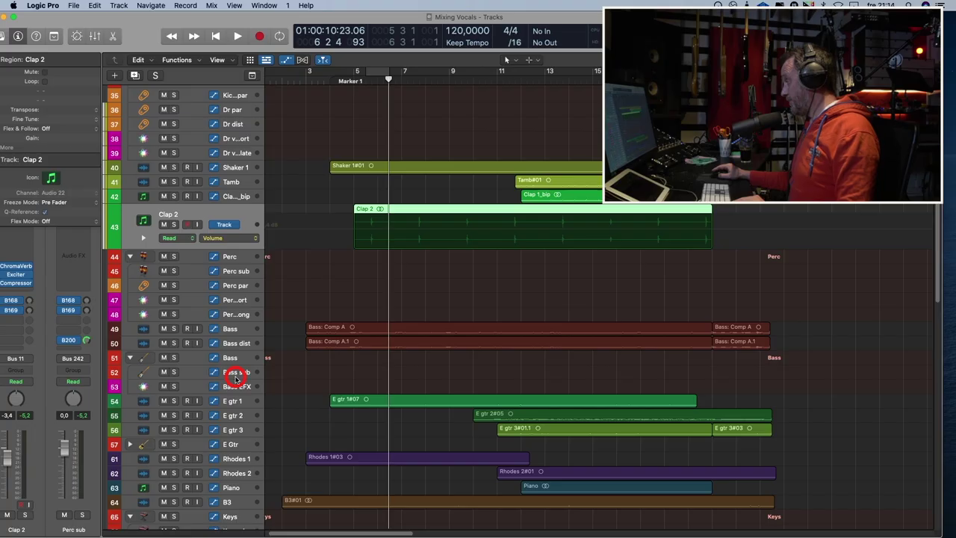
Step: Set a cycle range from bar 5 to about bar 22 and show the stem and parallel channels in the mixer
{"action": "scroll", "coordinate": [316, 368], "scroll_direction": "down", "scroll_amount": 5}
{"action": "scroll", "coordinate": [335, 326], "scroll_direction": "up", "scroll_amount": 5}
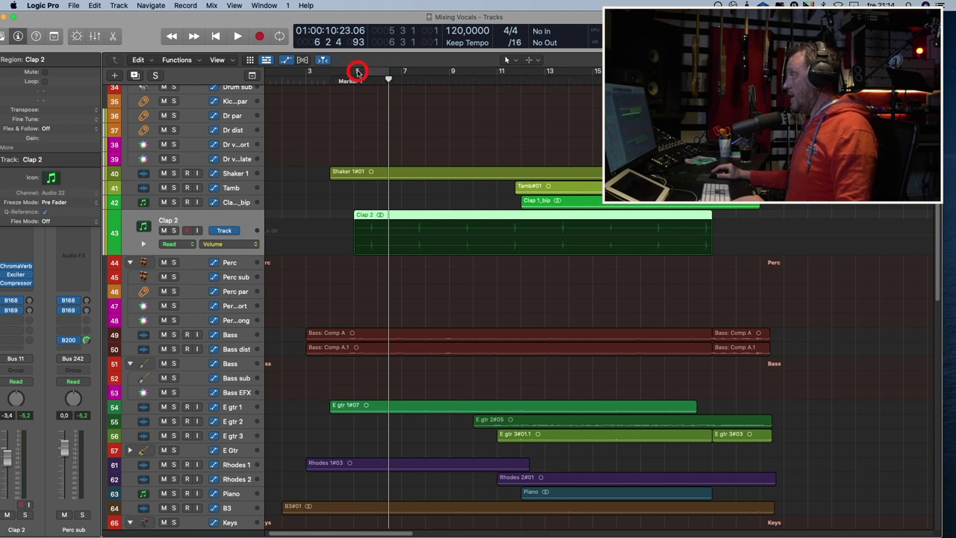
{"action": "left_click_drag", "start_coordinate": [357, 71], "coordinate": [761, 71]}
{"action": "key", "text": "super+2"}
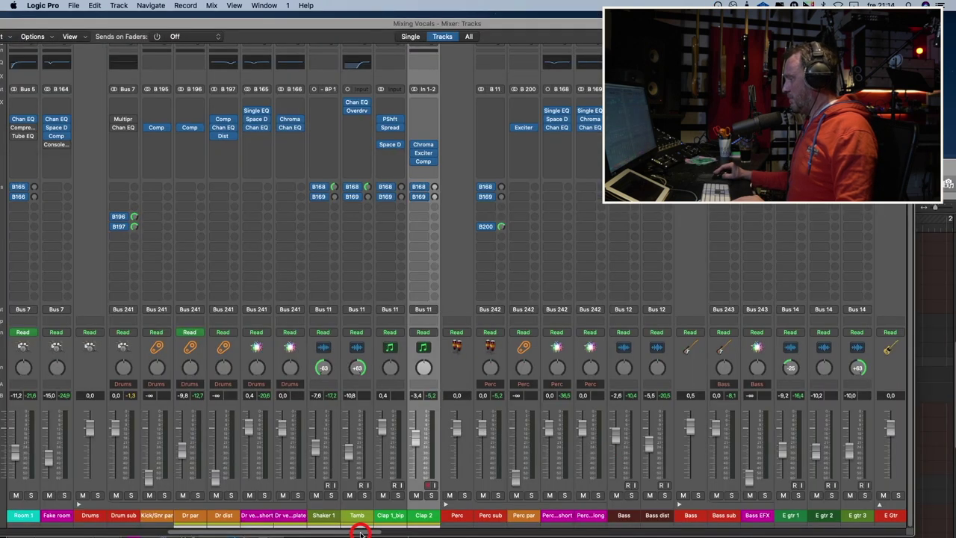
{"action": "left_click_drag", "start_coordinate": [359, 532], "coordinate": [947, 530]}
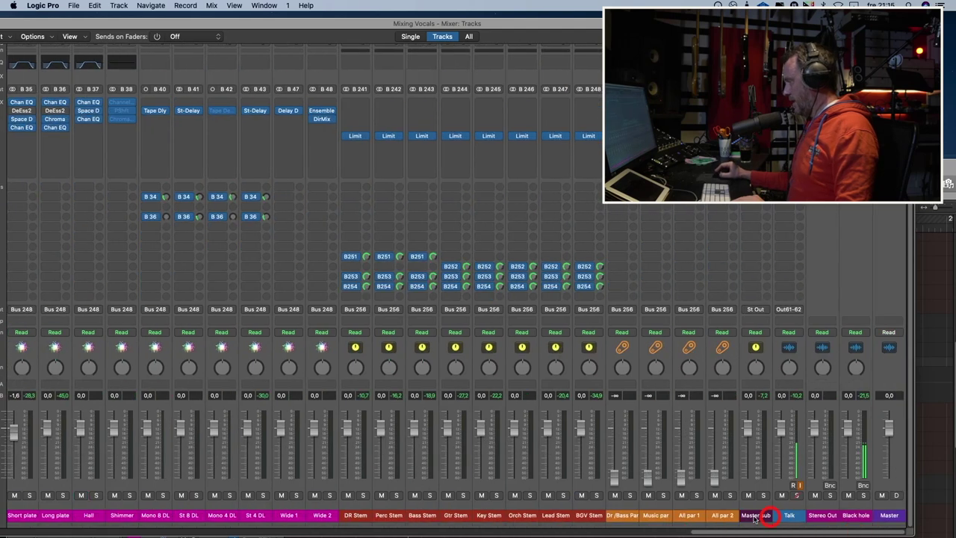
Step: Solo and audition the Dr /Bass Par channel and set its compressor's threshold to -27.0 dB
{"action": "left_click", "coordinate": [631, 496]}
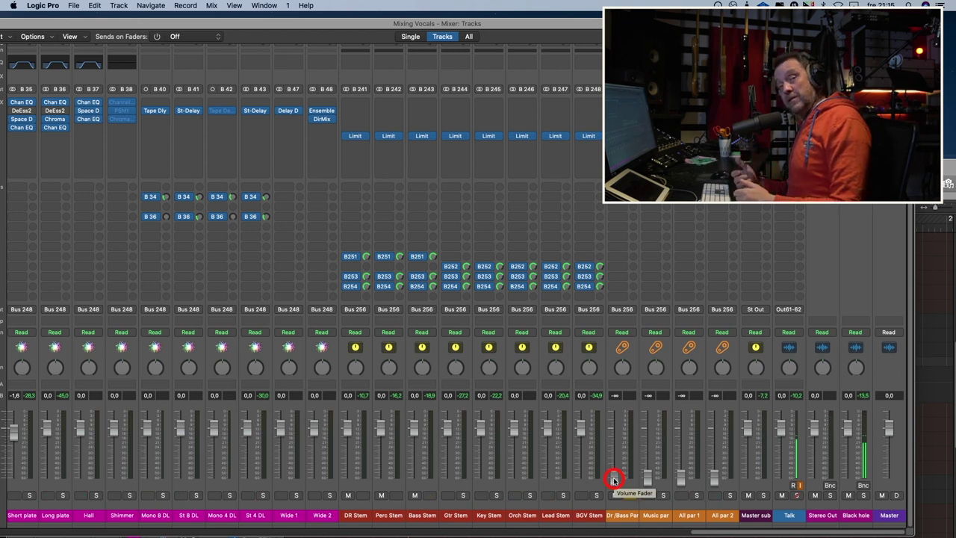
{"action": "key", "text": "space"}
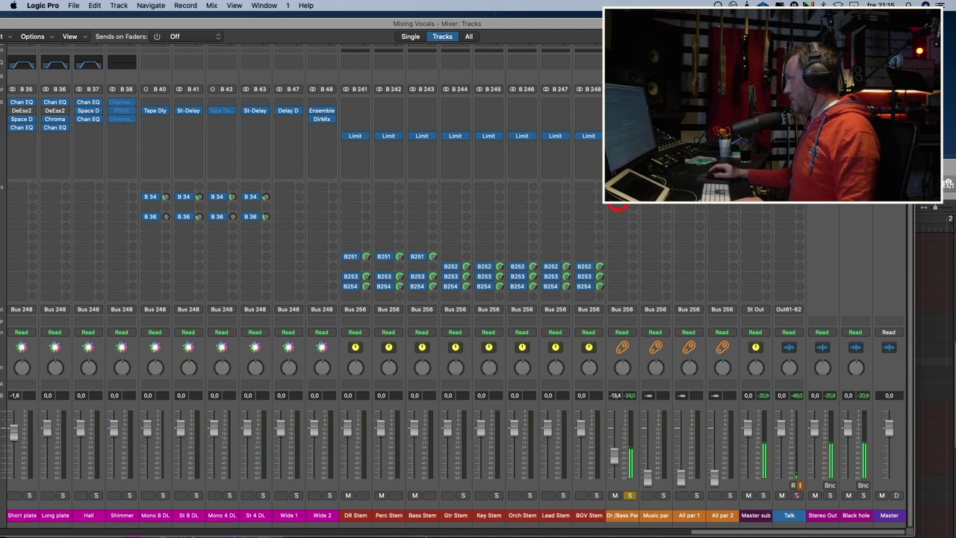
{"action": "left_click", "coordinate": [622, 102]}
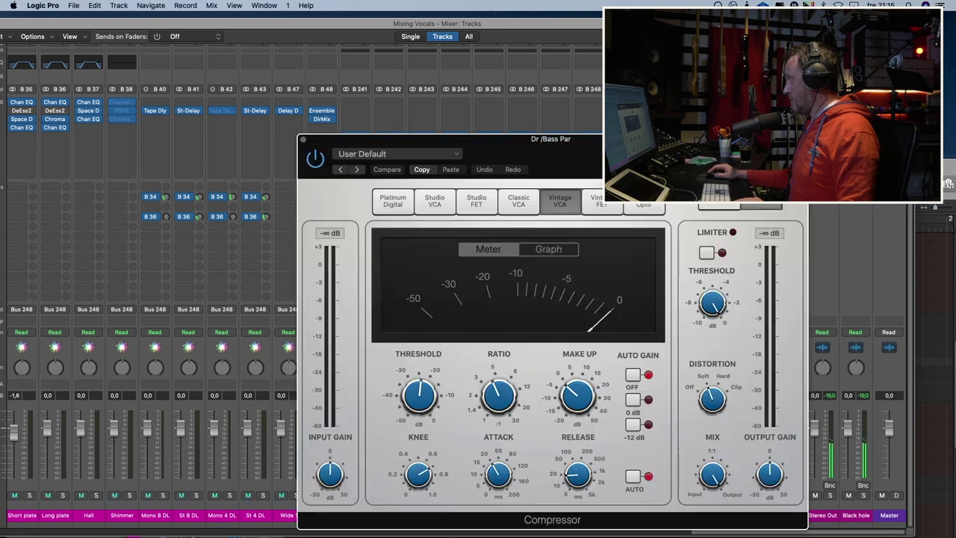
{"action": "left_click_drag", "start_coordinate": [422, 406], "coordinate": [417, 415]}
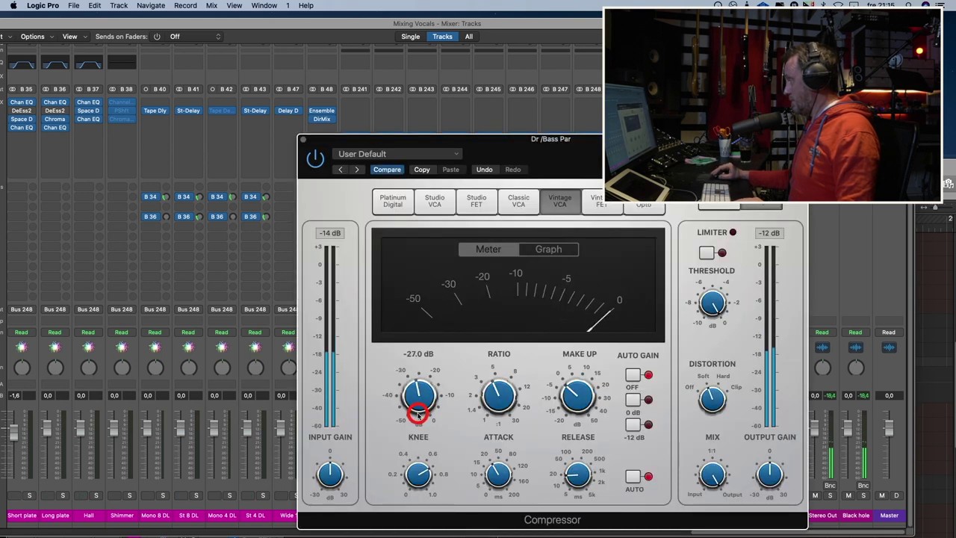
{"action": "left_click", "coordinate": [304, 141]}
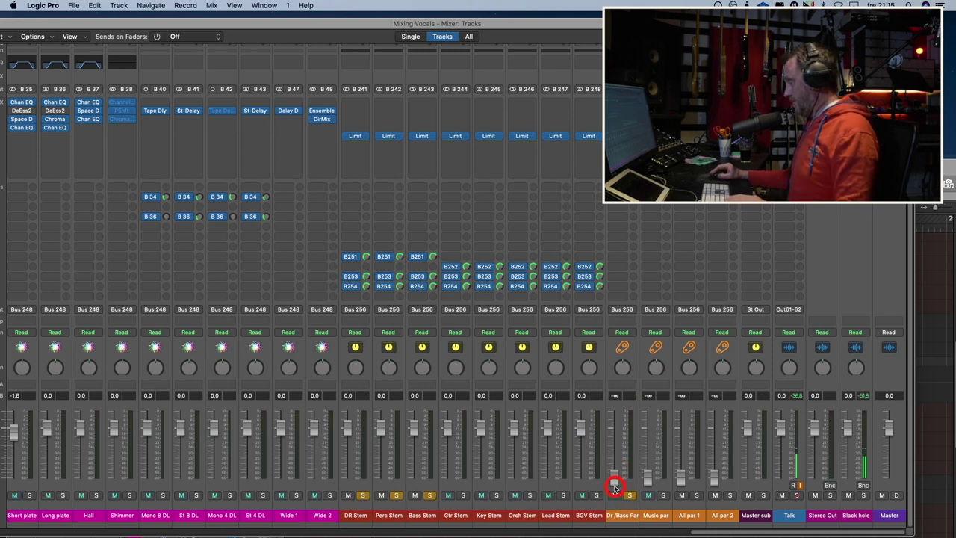
Step: Audition Dr /Bass Par with the DR, Perc and Bass stems, raising its fader to -7.0 dB and pulling it fully down again
{"action": "left_click_drag", "start_coordinate": [614, 487], "coordinate": [614, 482]}
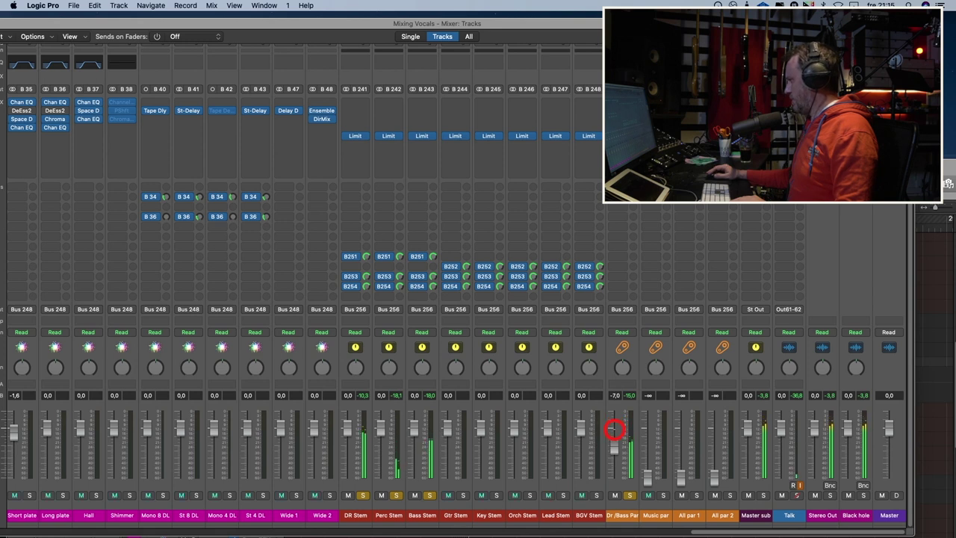
{"action": "left_click_drag", "start_coordinate": [630, 439], "coordinate": [619, 510]}
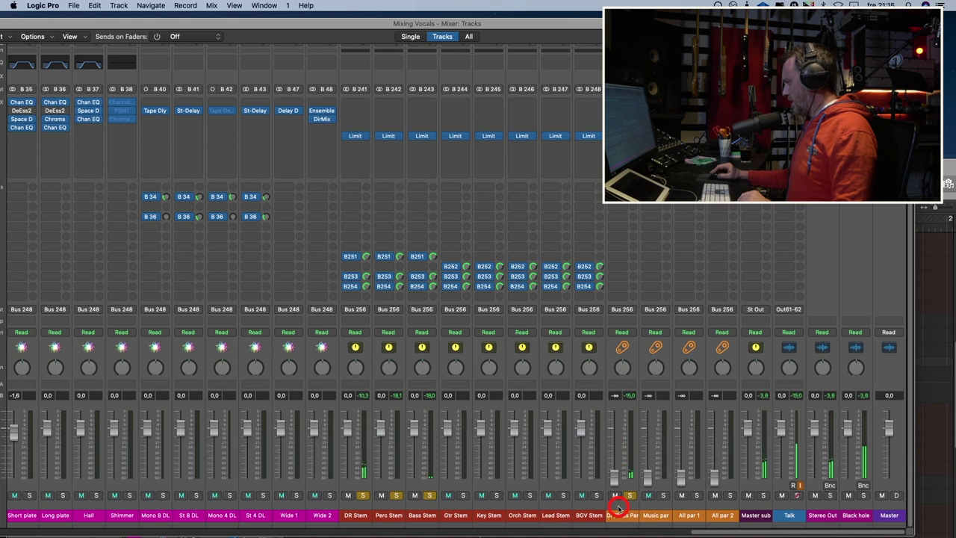
Step: Solo Music par, audition it with the fader raised to -4.0 dB while checking its compressor, and pull the fader fully down again
{"action": "left_click", "coordinate": [347, 497]}
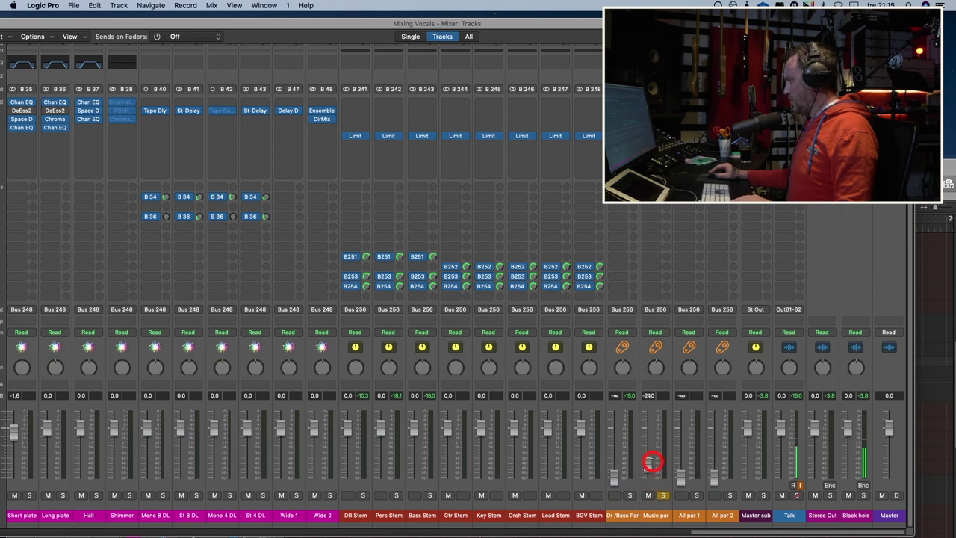
{"action": "left_click_drag", "start_coordinate": [652, 462], "coordinate": [651, 423]}
{"action": "left_click_drag", "start_coordinate": [652, 448], "coordinate": [664, 478]}
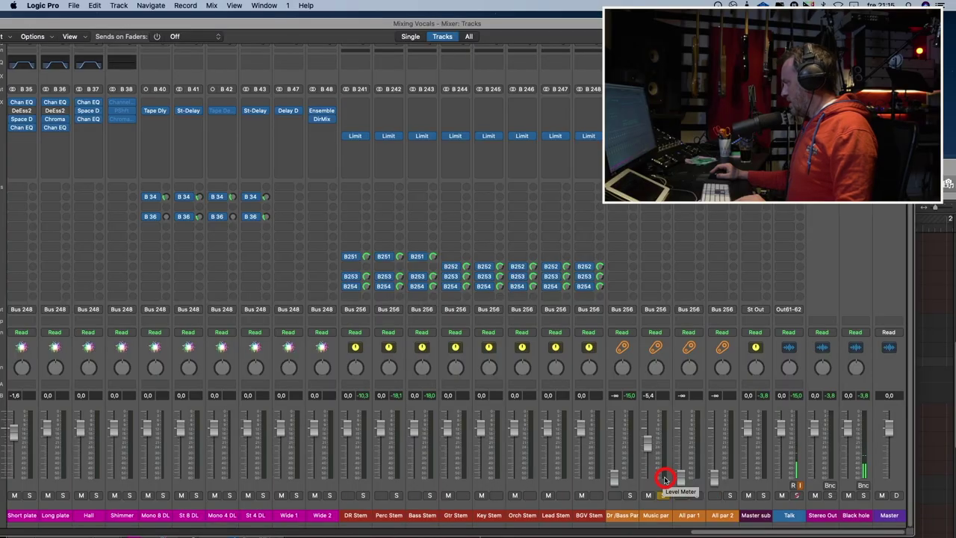
{"action": "left_click_drag", "start_coordinate": [648, 454], "coordinate": [649, 444]}
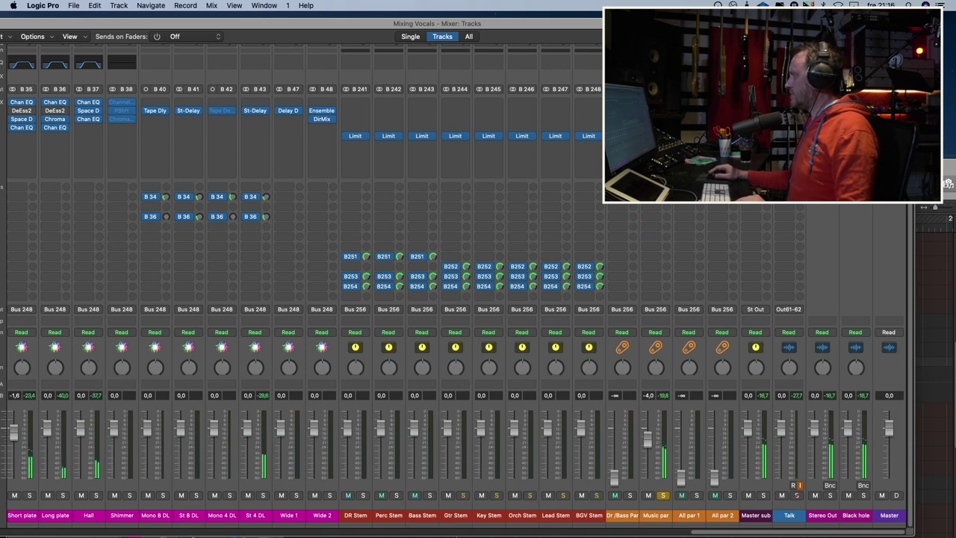
{"action": "left_click", "coordinate": [655, 102]}
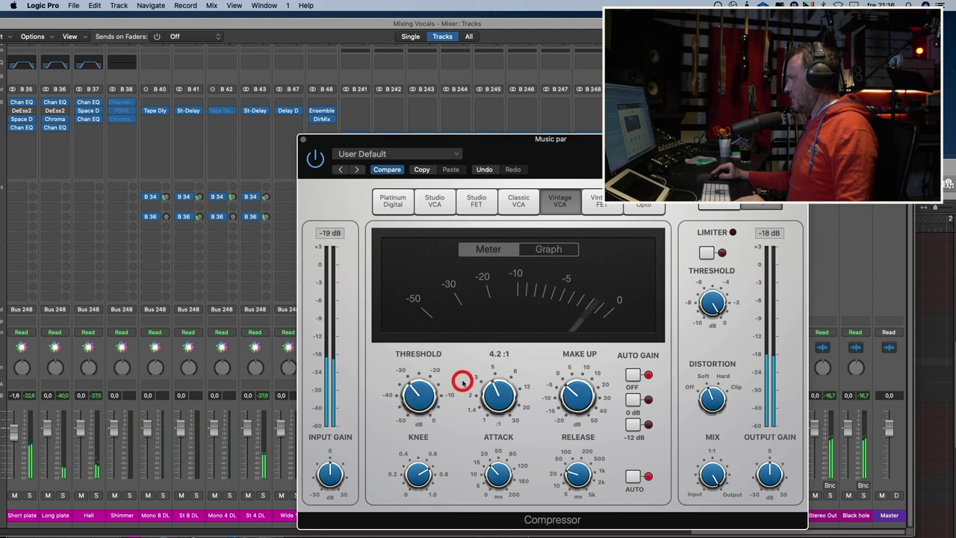
{"action": "mouse_move", "coordinate": [421, 389]}
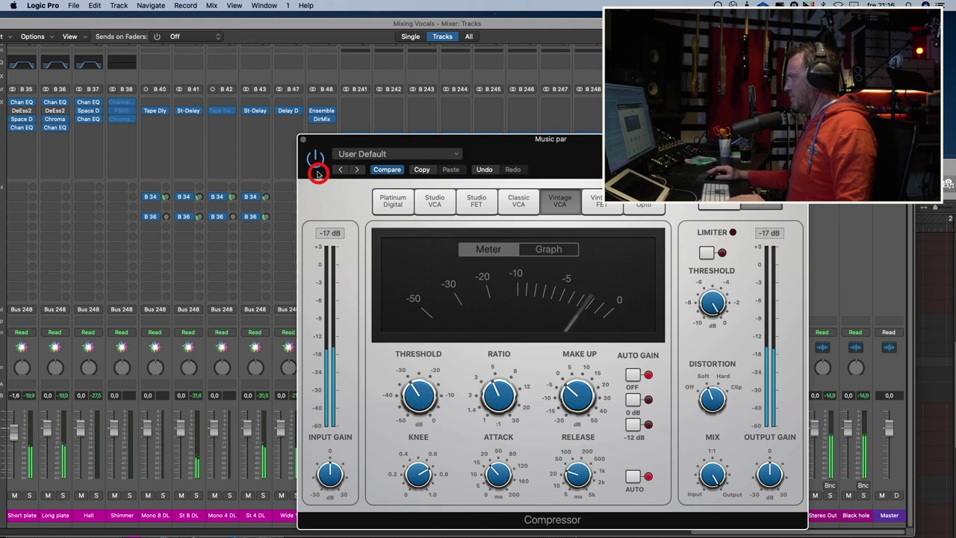
{"action": "left_click", "coordinate": [303, 140]}
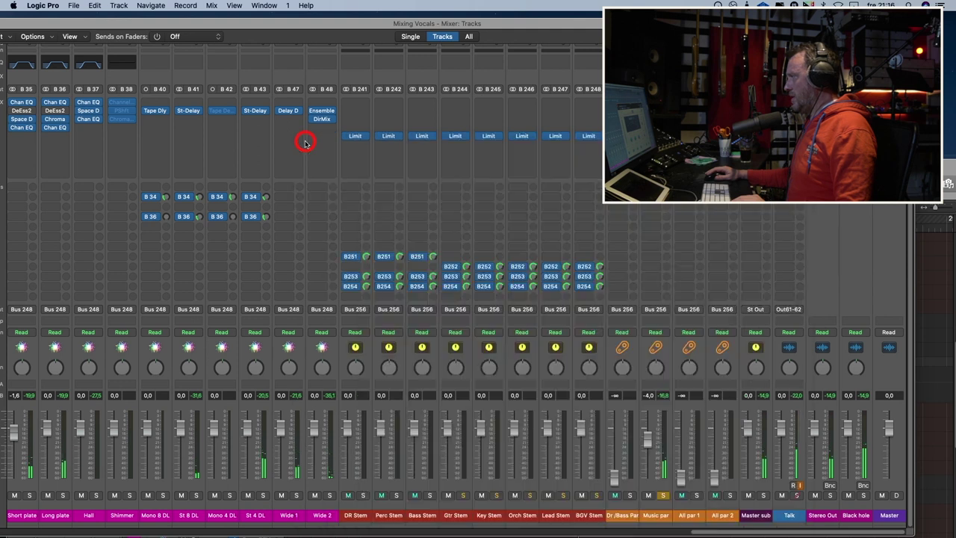
{"action": "left_click", "coordinate": [651, 503]}
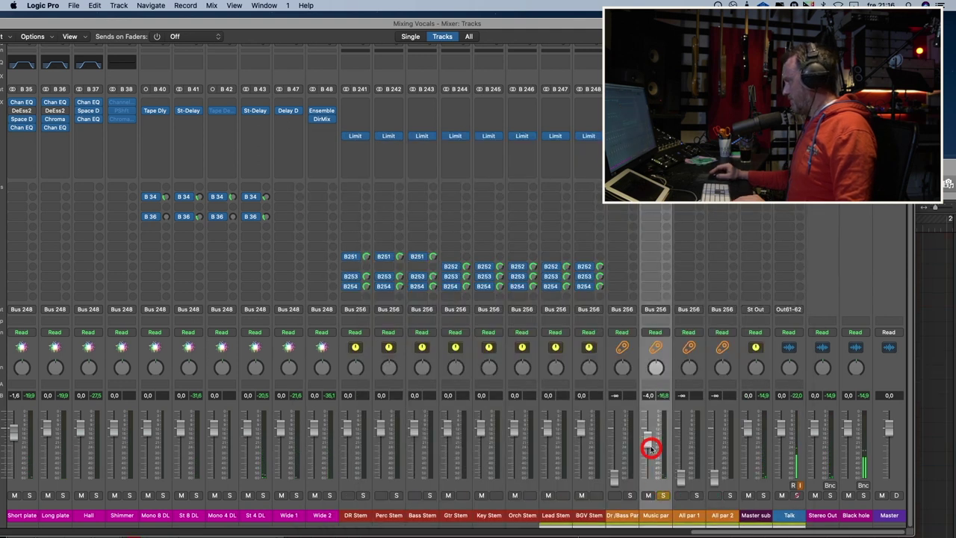
{"action": "left_click_drag", "start_coordinate": [651, 446], "coordinate": [651, 487]}
{"action": "left_click", "coordinate": [663, 495]}
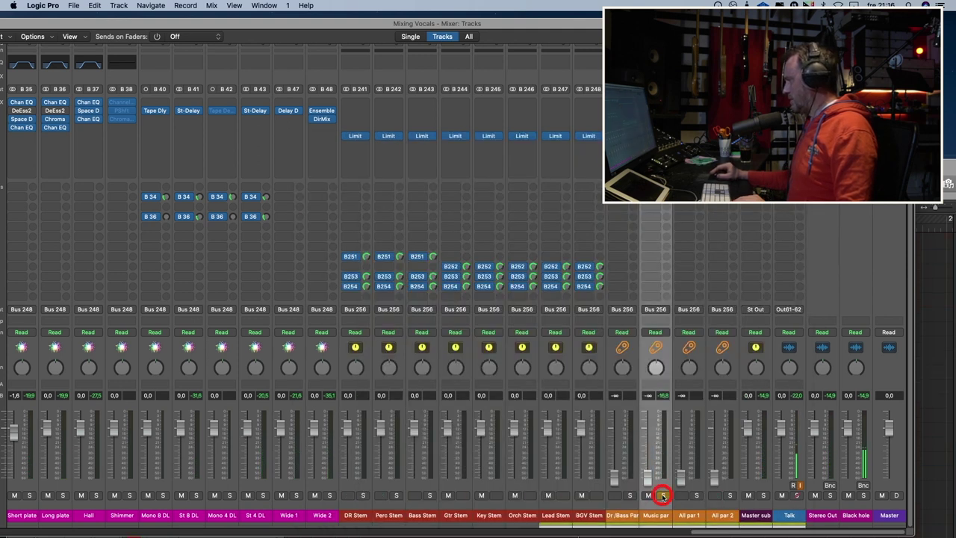
Step: Solo All par 1, raise its fader to -5.9 dB and set its compressor's threshold to -23.5 dB
{"action": "left_click", "coordinate": [699, 495]}
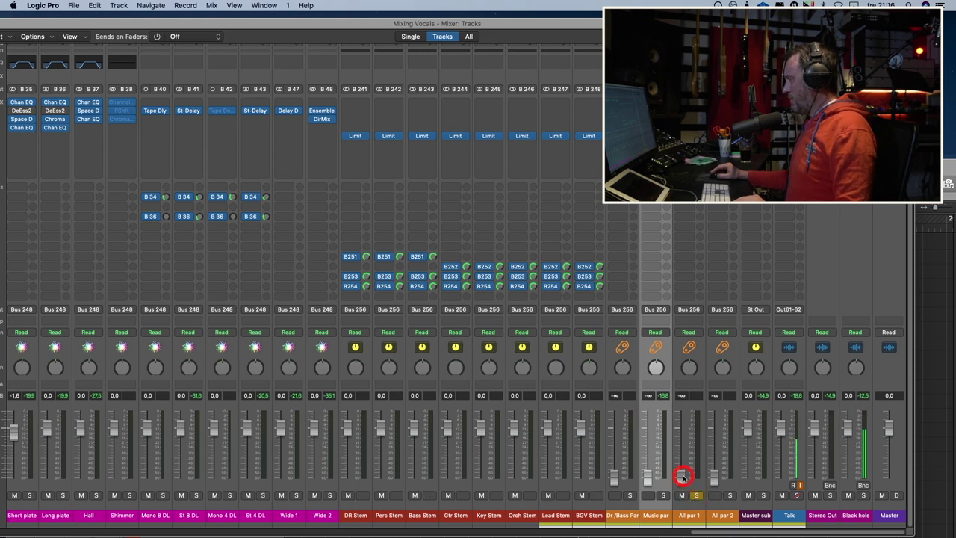
{"action": "left_click_drag", "start_coordinate": [681, 450], "coordinate": [684, 431]}
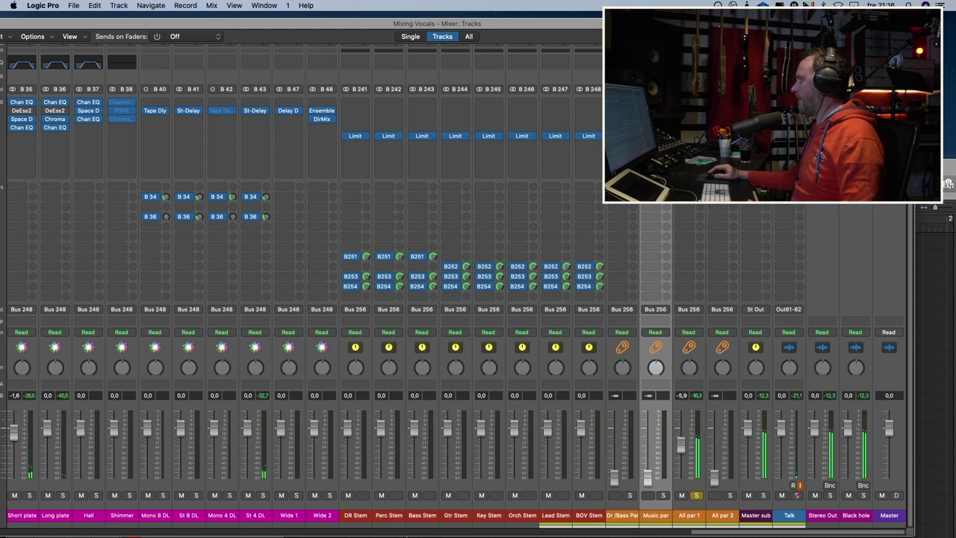
{"action": "left_click", "coordinate": [688, 101]}
{"action": "left_click_drag", "start_coordinate": [552, 135], "coordinate": [433, 54]}
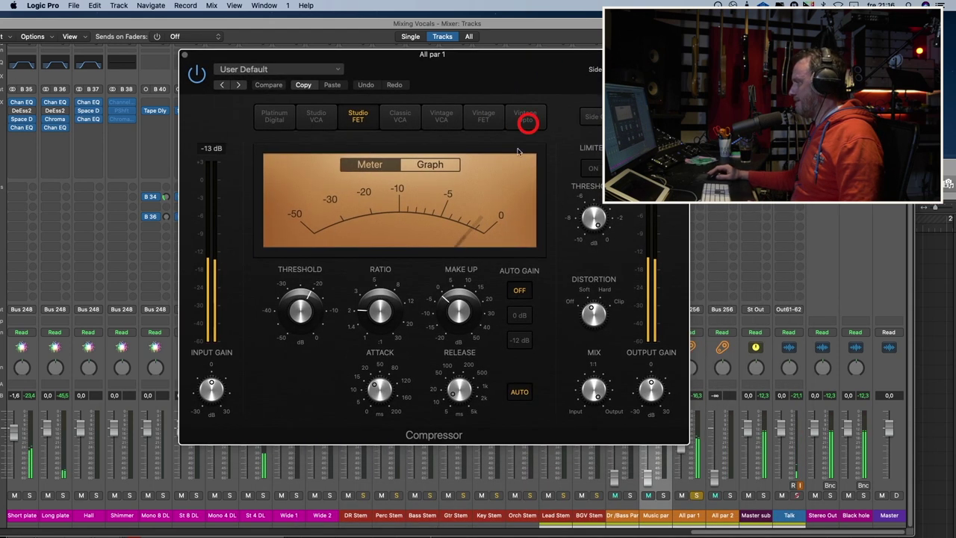
{"action": "left_click", "coordinate": [400, 330]}
{"action": "left_click_drag", "start_coordinate": [316, 327], "coordinate": [297, 326]}
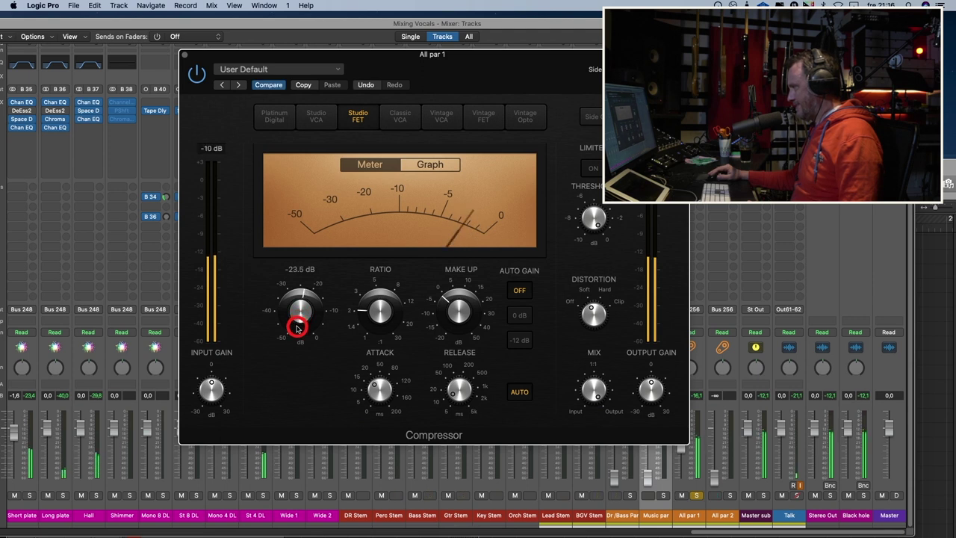
Step: Set the attack of All par 1's compressor to 13.5 ms and fine-tune its release by ear
{"action": "left_click", "coordinate": [455, 386]}
{"action": "left_click", "coordinate": [397, 394]}
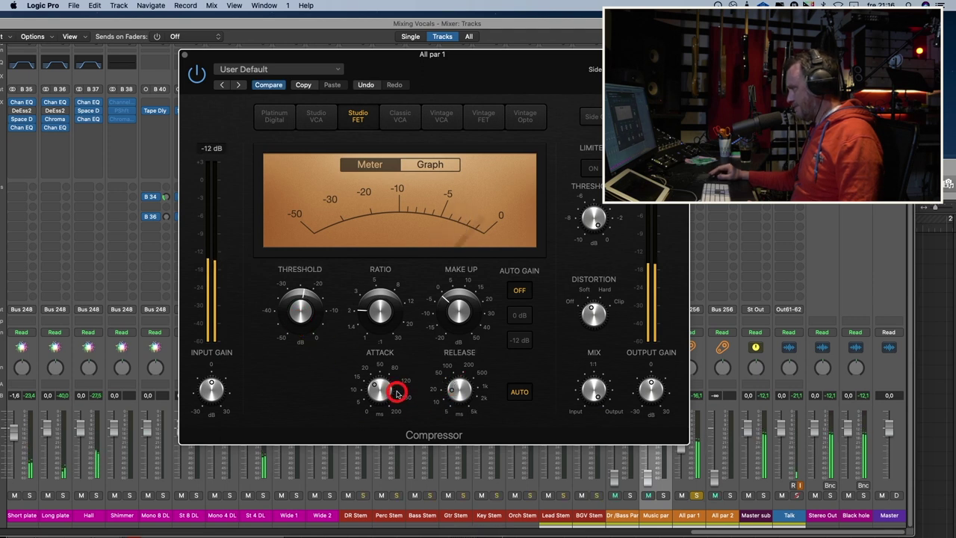
{"action": "mouse_move", "coordinate": [398, 394]}
{"action": "left_mouse_down"}
{"action": "mouse_move", "coordinate": [389, 386]}
{"action": "mouse_move", "coordinate": [389, 395]}
{"action": "left_mouse_up"}
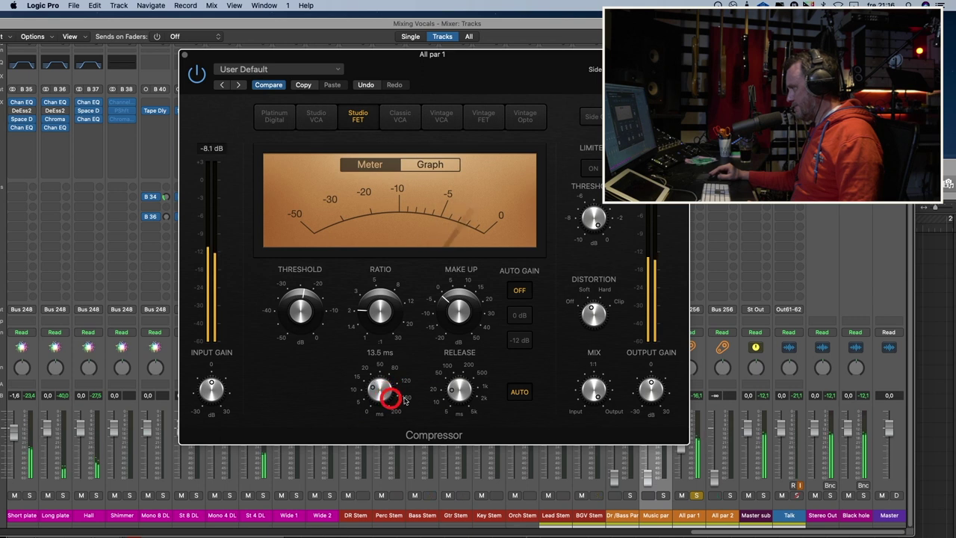
{"action": "left_click_drag", "start_coordinate": [455, 387], "coordinate": [455, 395]}
{"action": "left_click", "coordinate": [383, 381]}
{"action": "left_click", "coordinate": [300, 310]}
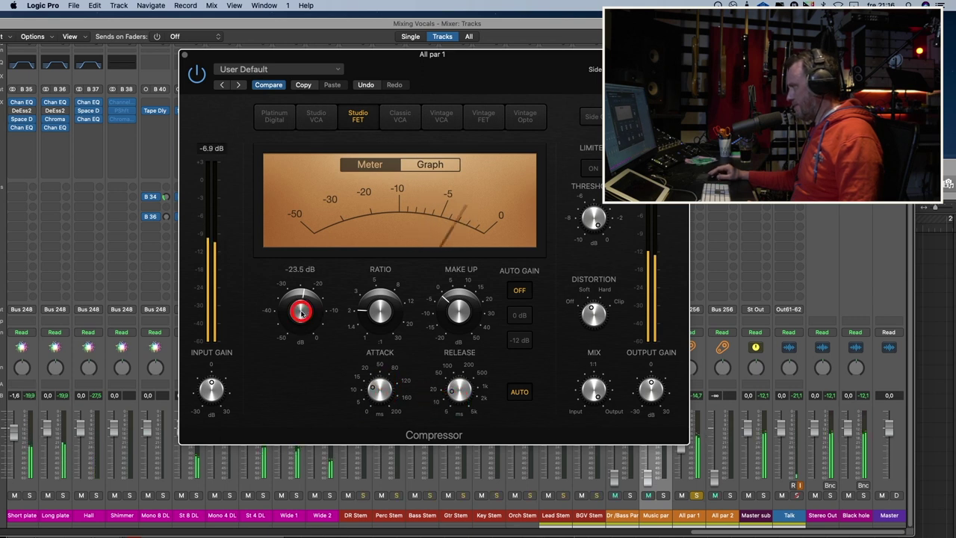
{"action": "left_click_drag", "start_coordinate": [301, 312], "coordinate": [316, 314]}
{"action": "left_click", "coordinate": [251, 164]}
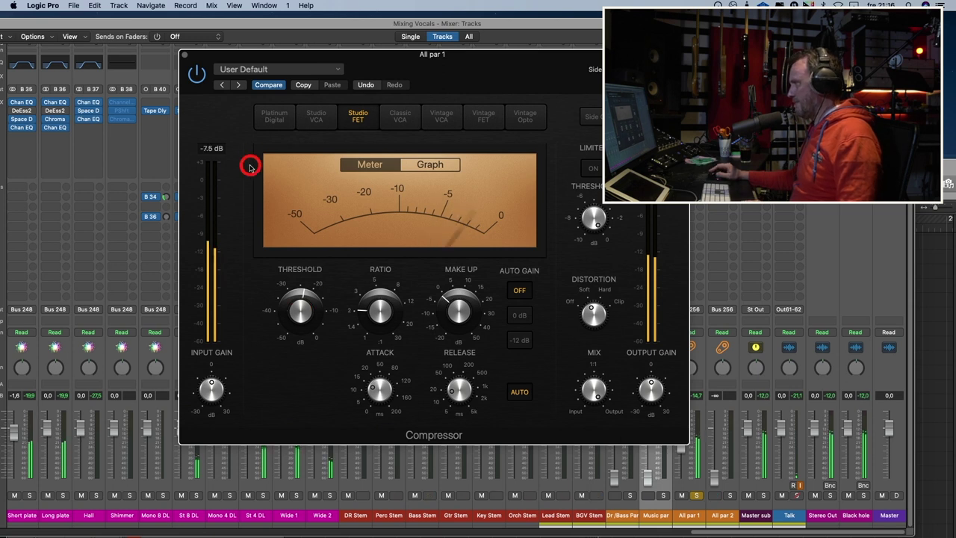
{"action": "left_click", "coordinate": [187, 57]}
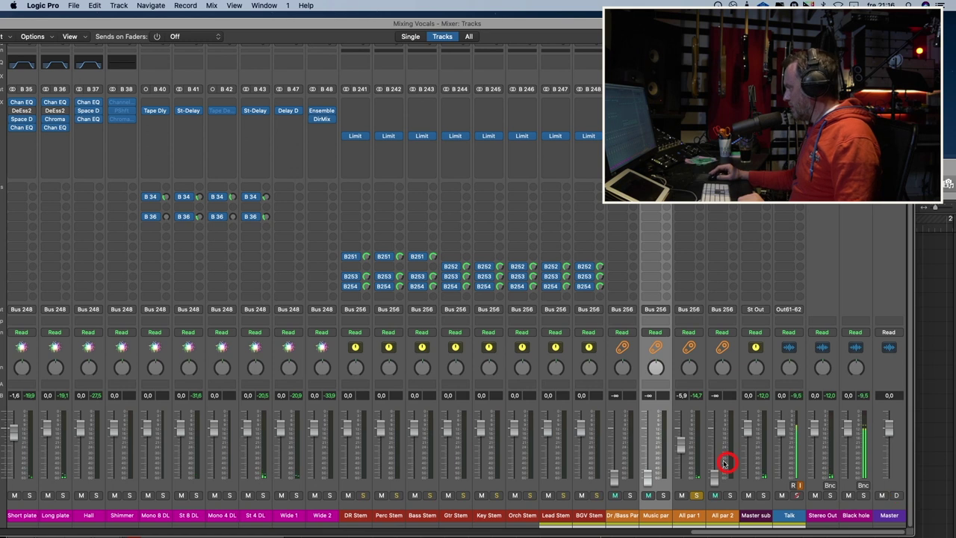
Step: Take All par 1 out of solo and blend it into the full mix at -13.2 dB, comparing with the channel muted
{"action": "left_click_drag", "start_coordinate": [683, 449], "coordinate": [682, 507]}
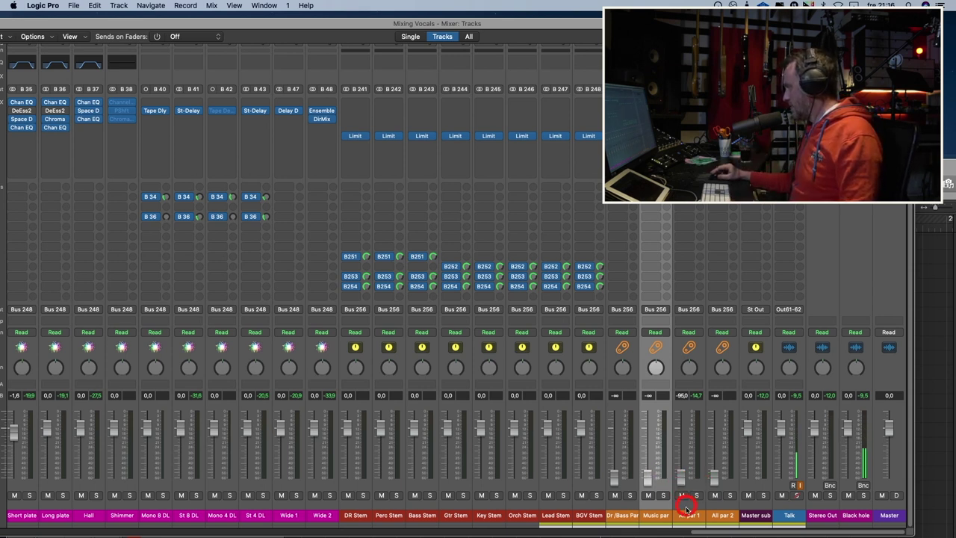
{"action": "left_click", "coordinate": [686, 509]}
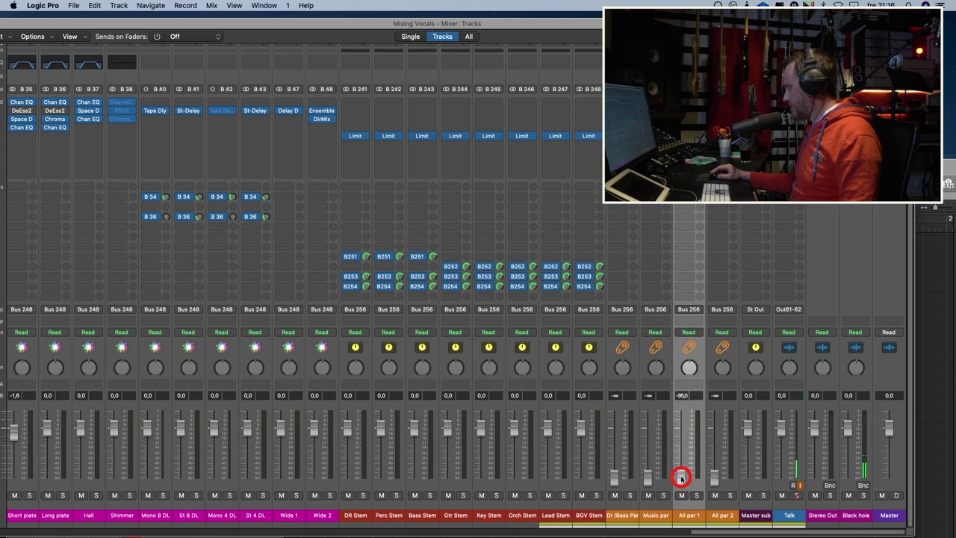
{"action": "left_click_drag", "start_coordinate": [681, 478], "coordinate": [685, 434]}
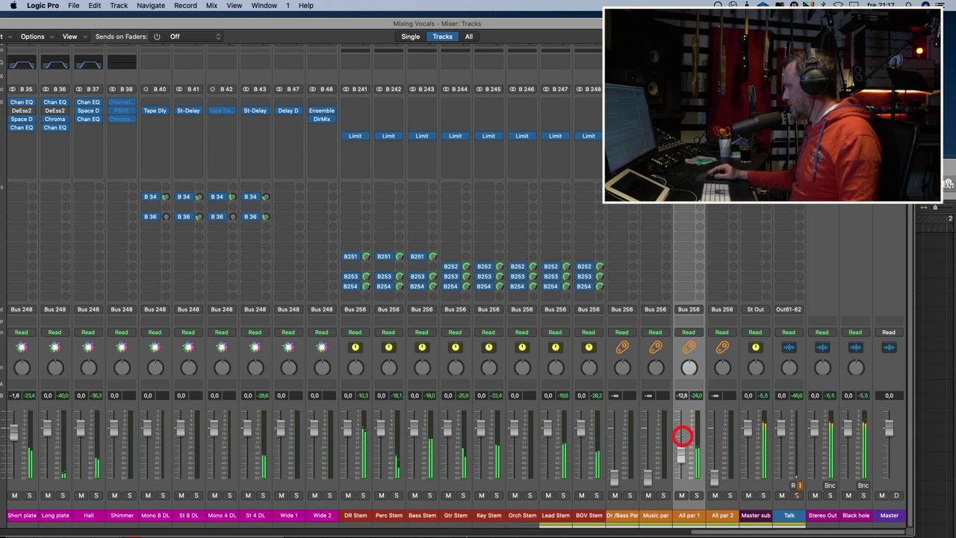
{"action": "left_click", "coordinate": [681, 495]}
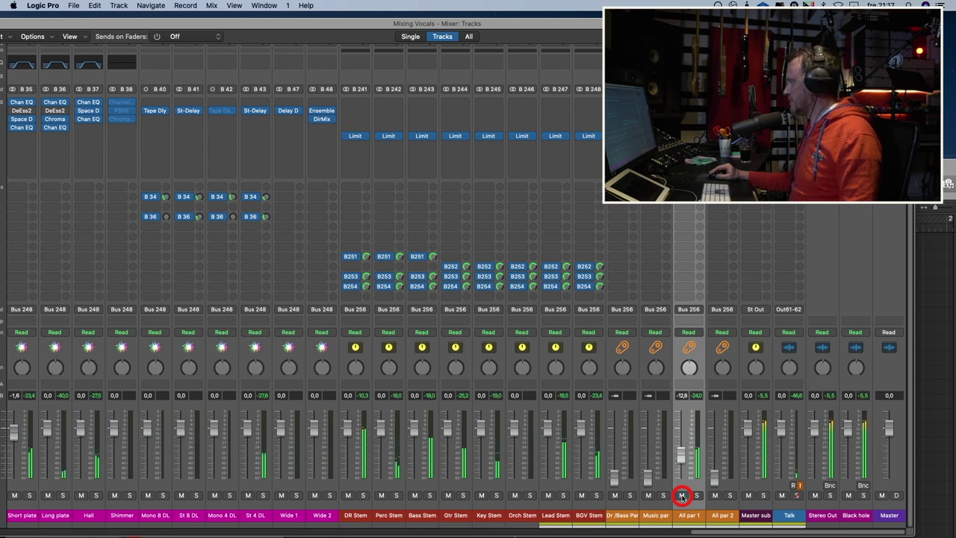
{"action": "left_click_drag", "start_coordinate": [683, 459], "coordinate": [683, 462]}
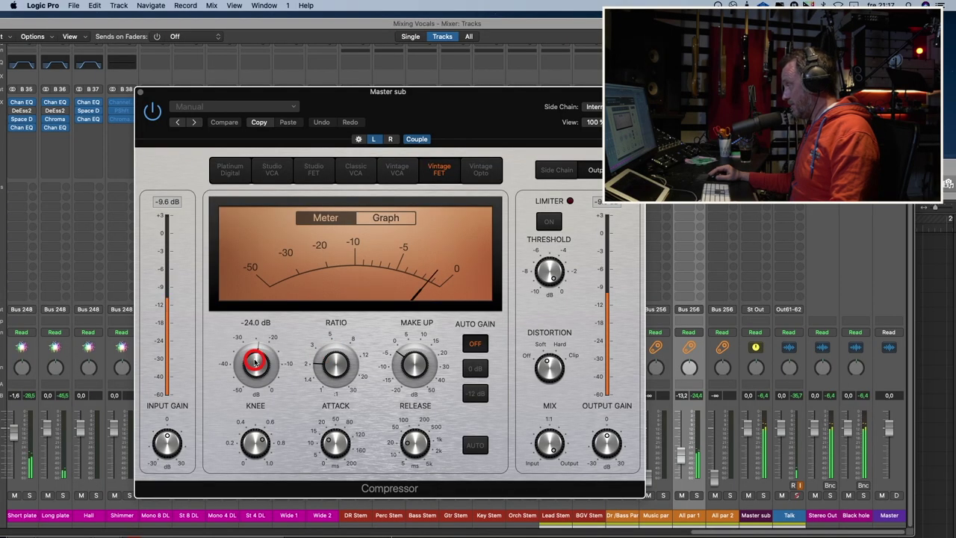
Step: Raise the threshold of the Master sub's compressor slightly and compare the mix with the compressor bypassed
{"action": "left_click_drag", "start_coordinate": [256, 359], "coordinate": [256, 356]}
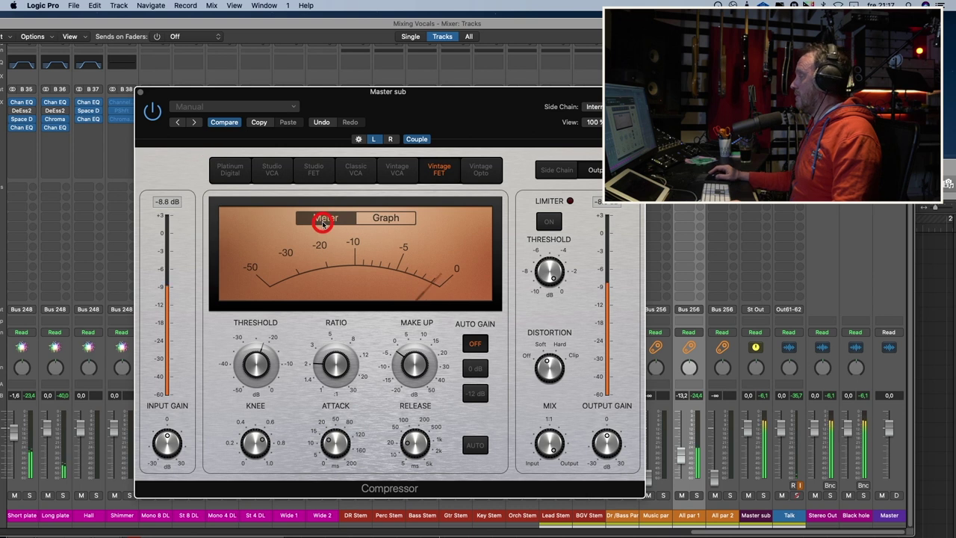
{"action": "left_click", "coordinate": [152, 113]}
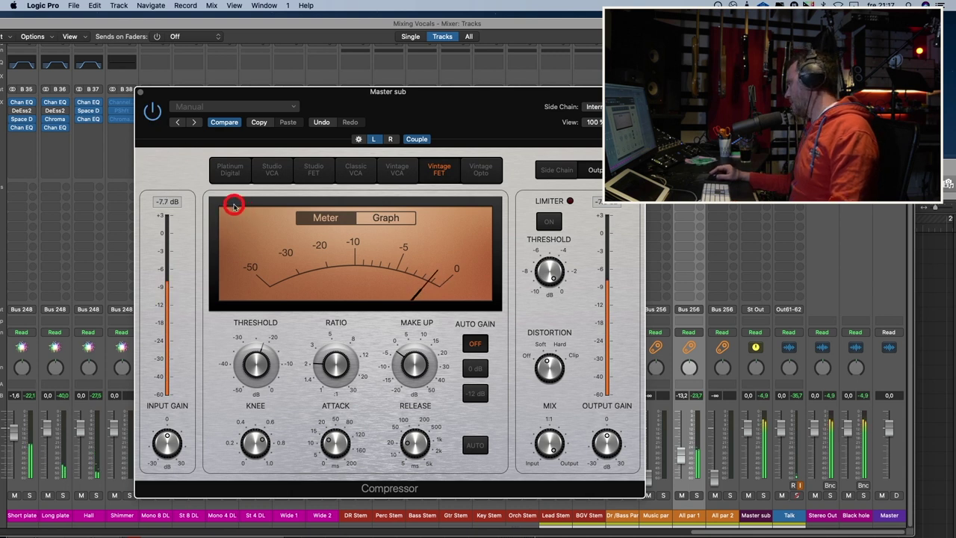
{"action": "left_click", "coordinate": [148, 100]}
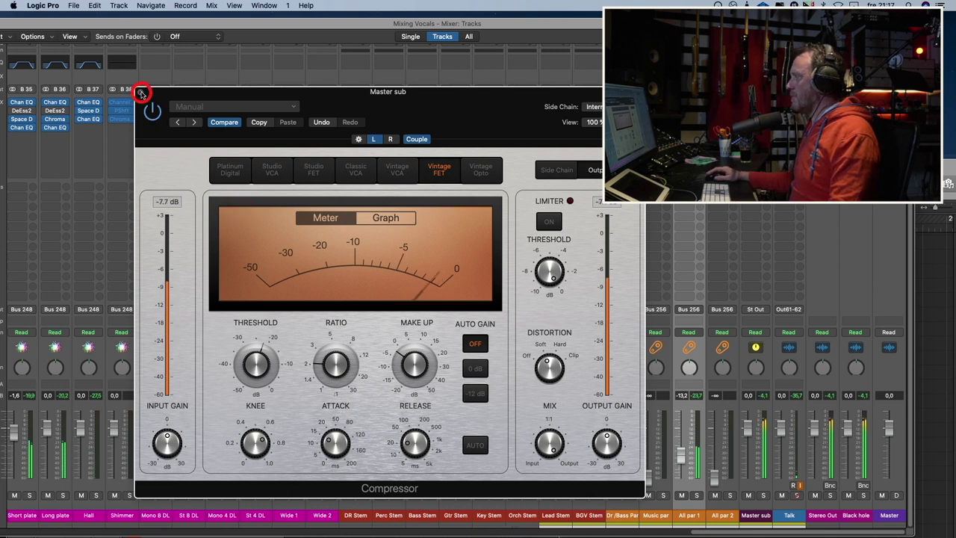
{"action": "left_click", "coordinate": [141, 93]}
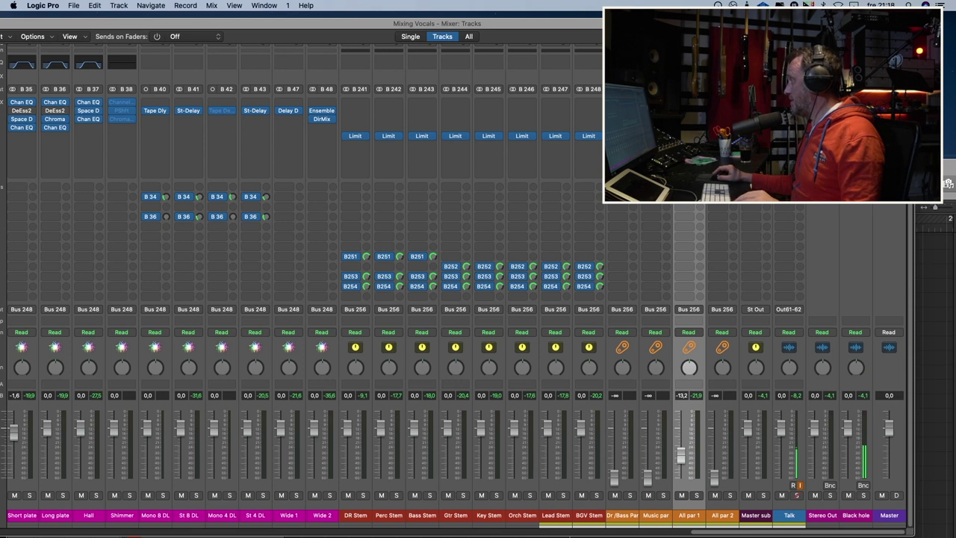
Step: Insert Logic's stereo Direction Mixer on the Master sub channel
{"action": "left_click", "coordinate": [743, 213]}
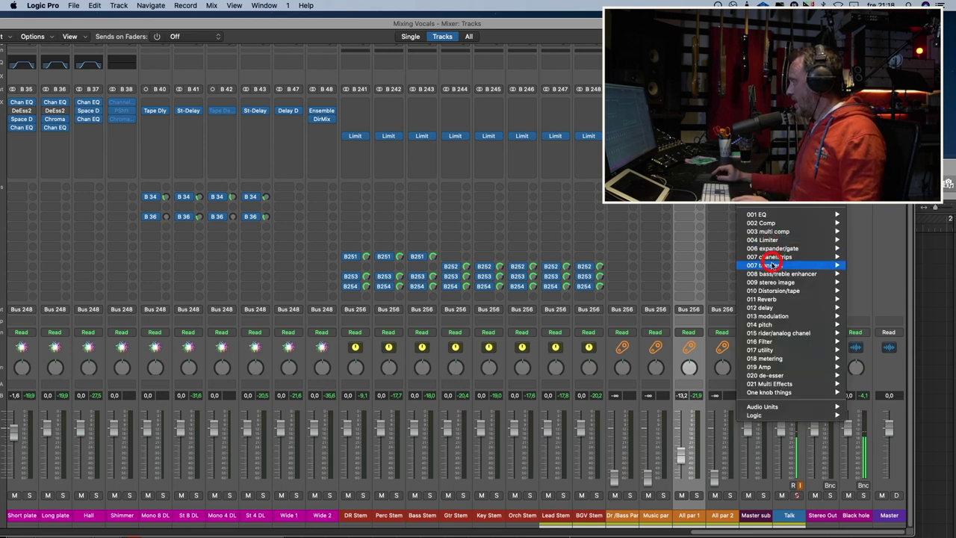
{"action": "left_click", "coordinate": [777, 415]}
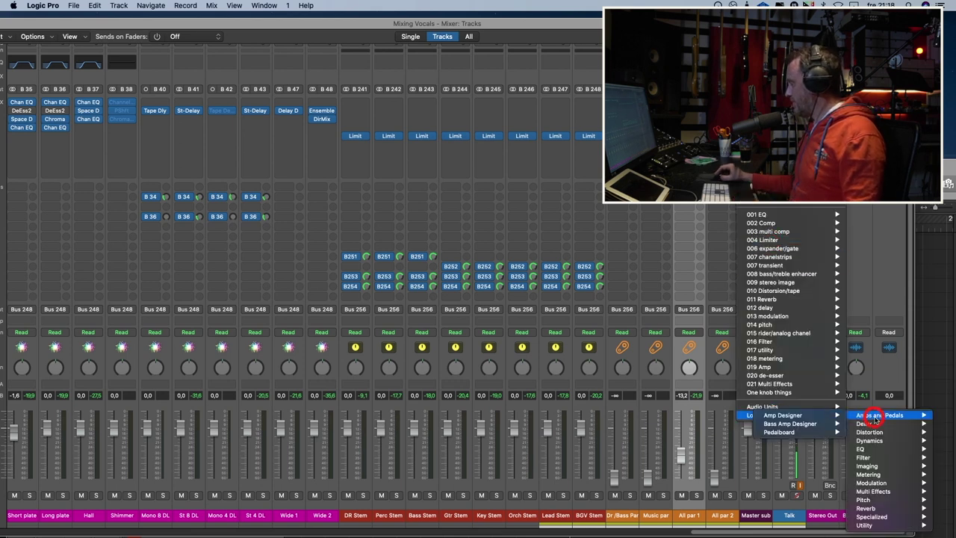
{"action": "left_click", "coordinate": [907, 440]}
{"action": "left_click", "coordinate": [905, 465]}
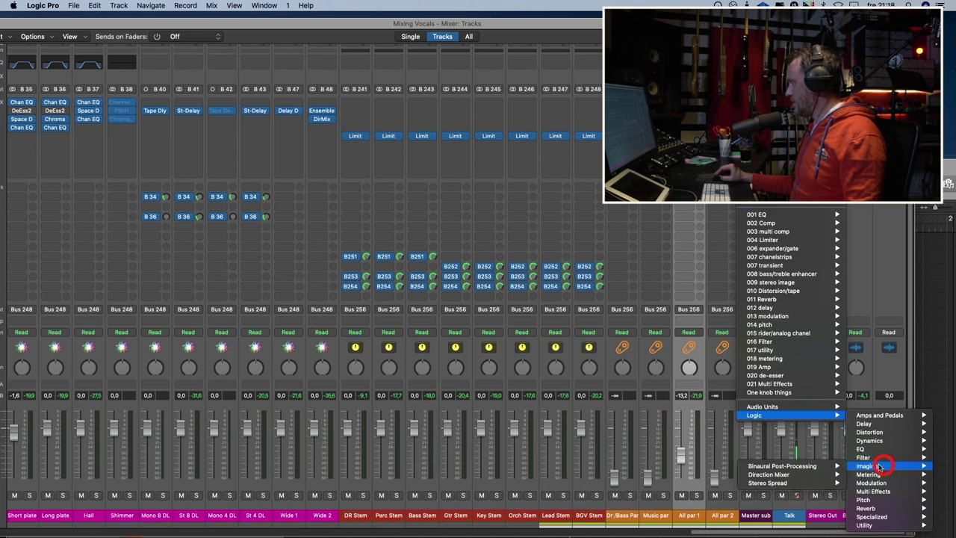
{"action": "left_click", "coordinate": [822, 474]}
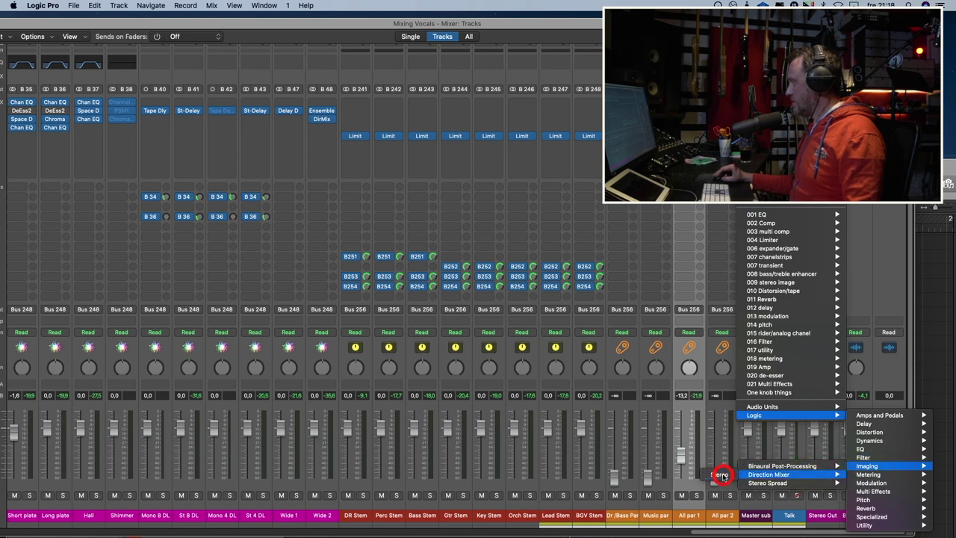
{"action": "left_click", "coordinate": [722, 475]}
{"action": "left_click_drag", "start_coordinate": [425, 132], "coordinate": [337, 83]}
Step: Try the Direction Mixer's MS input, return it to LR and set the spread to 1.14 while listening to the mix
{"action": "left_click", "coordinate": [239, 145]}
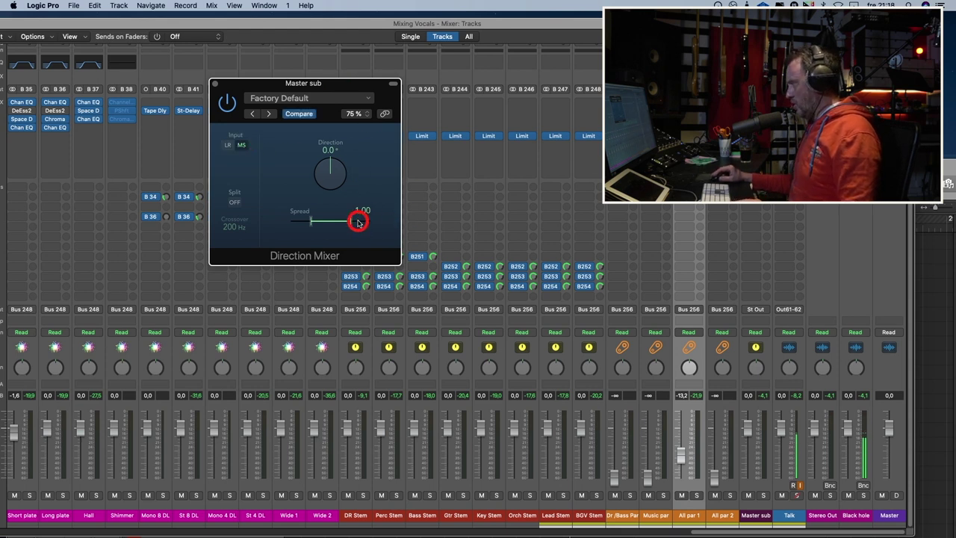
{"action": "left_click_drag", "start_coordinate": [357, 221], "coordinate": [351, 222]}
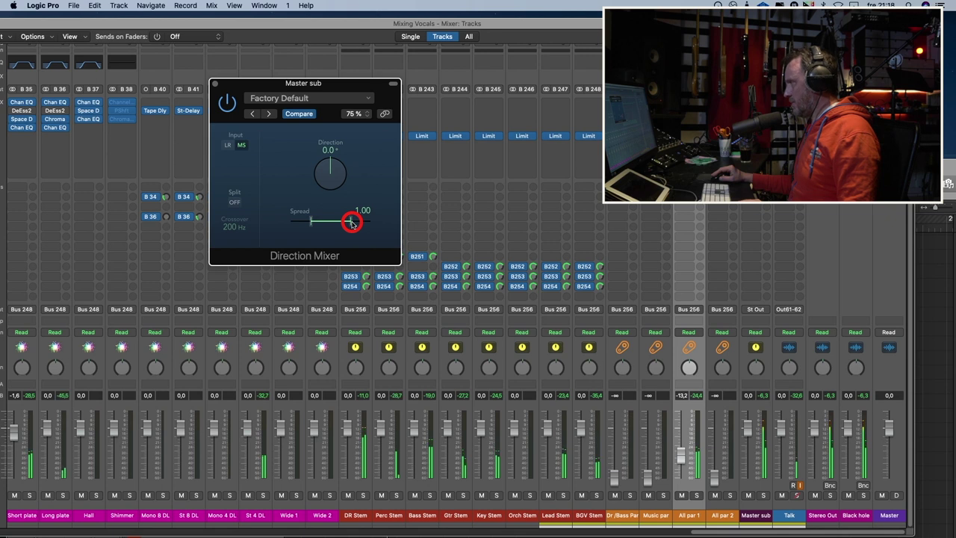
{"action": "left_click", "coordinate": [229, 145]}
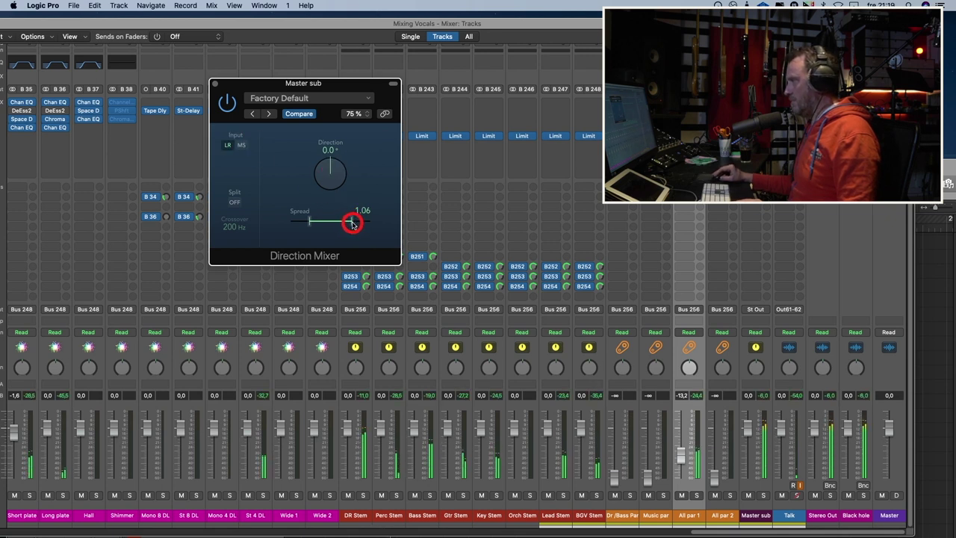
{"action": "left_click_drag", "start_coordinate": [352, 222], "coordinate": [354, 222]}
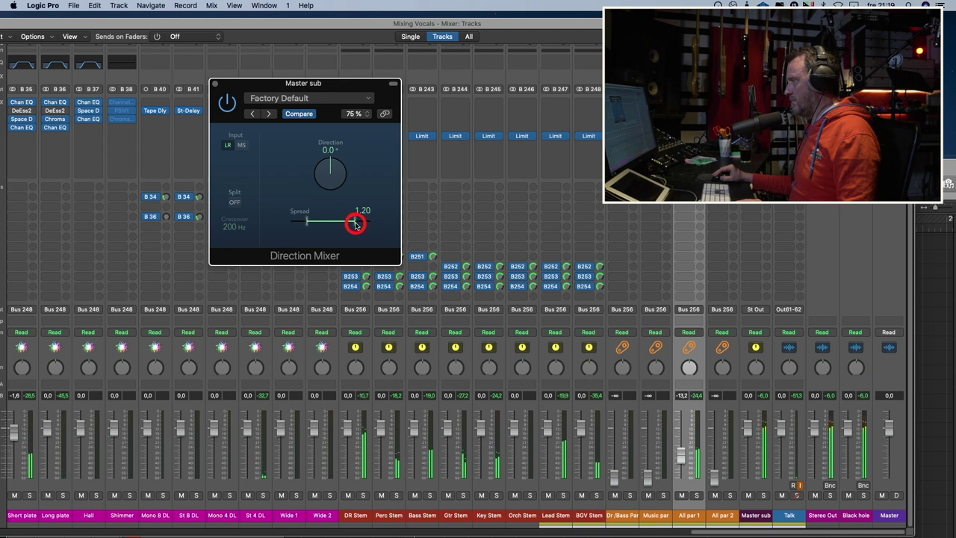
{"action": "mouse_move", "coordinate": [357, 223]}
{"action": "left_mouse_down"}
{"action": "mouse_move", "coordinate": [365, 220]}
{"action": "mouse_move", "coordinate": [350, 223]}
{"action": "left_mouse_up"}
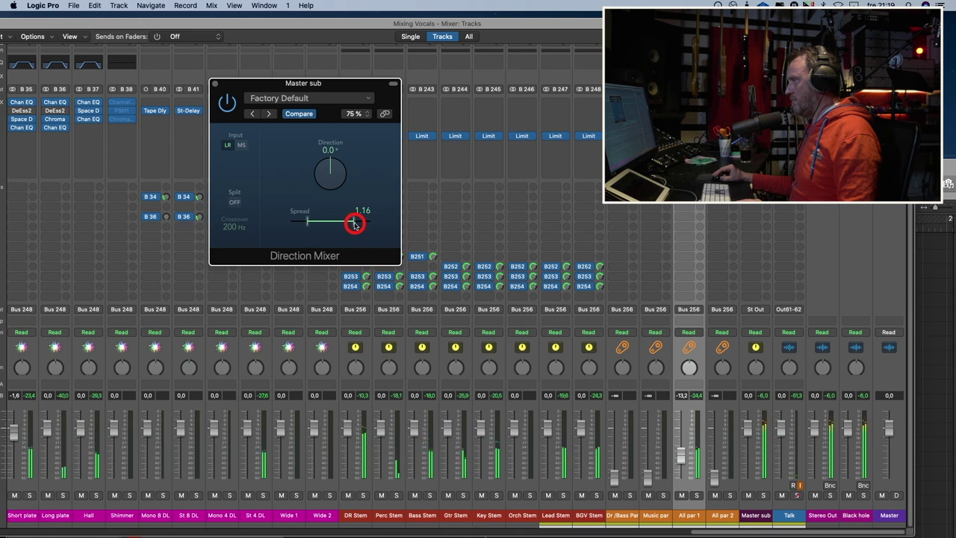
{"action": "mouse_move", "coordinate": [355, 224]}
{"action": "left_mouse_down"}
{"action": "mouse_move", "coordinate": [372, 220]}
{"action": "mouse_move", "coordinate": [235, 220]}
{"action": "mouse_move", "coordinate": [268, 220]}
{"action": "mouse_move", "coordinate": [231, 106]}
{"action": "mouse_move", "coordinate": [350, 219]}
{"action": "left_mouse_up"}
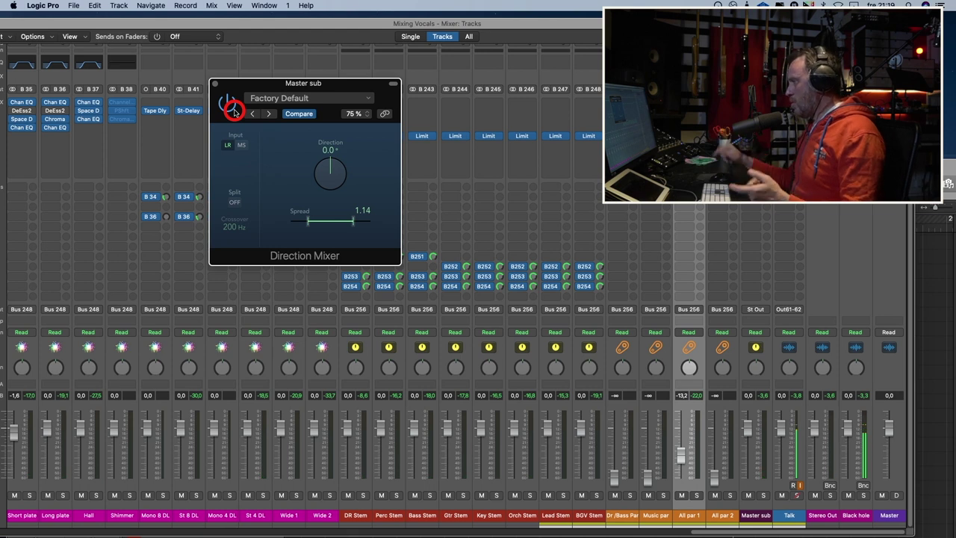
{"action": "mouse_move", "coordinate": [234, 109]}
{"action": "left_mouse_down"}
{"action": "mouse_move", "coordinate": [331, 219]}
{"action": "mouse_move", "coordinate": [365, 215]}
{"action": "mouse_move", "coordinate": [317, 197]}
{"action": "mouse_move", "coordinate": [326, 168]}
{"action": "left_mouse_up"}
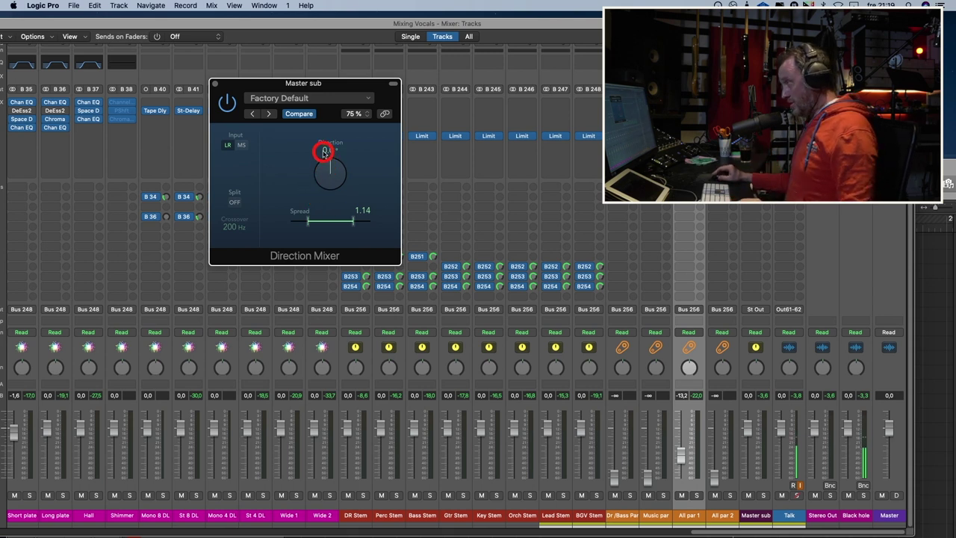
{"action": "left_click", "coordinate": [215, 87]}
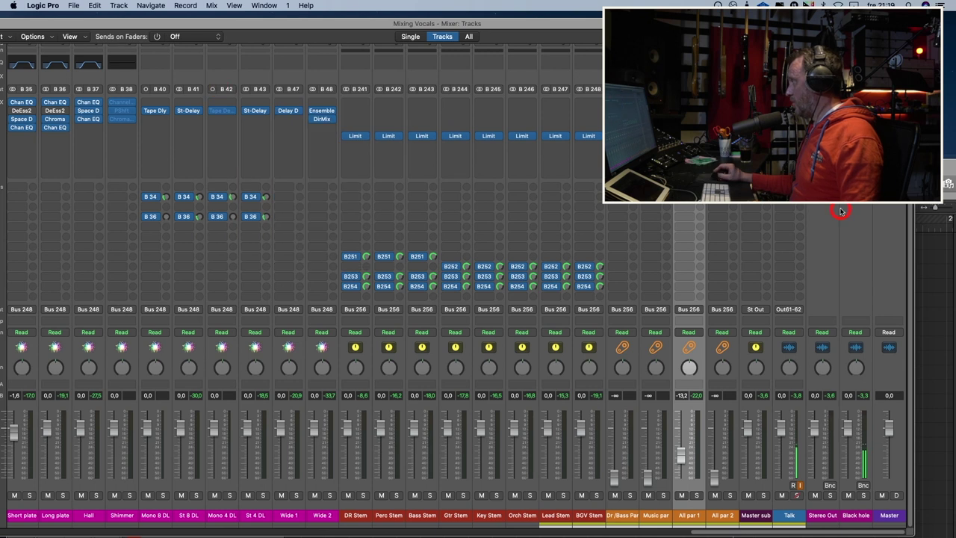
Step: Open the Limiter on the Master sub and play the mix through it
{"action": "left_click", "coordinate": [755, 135]}
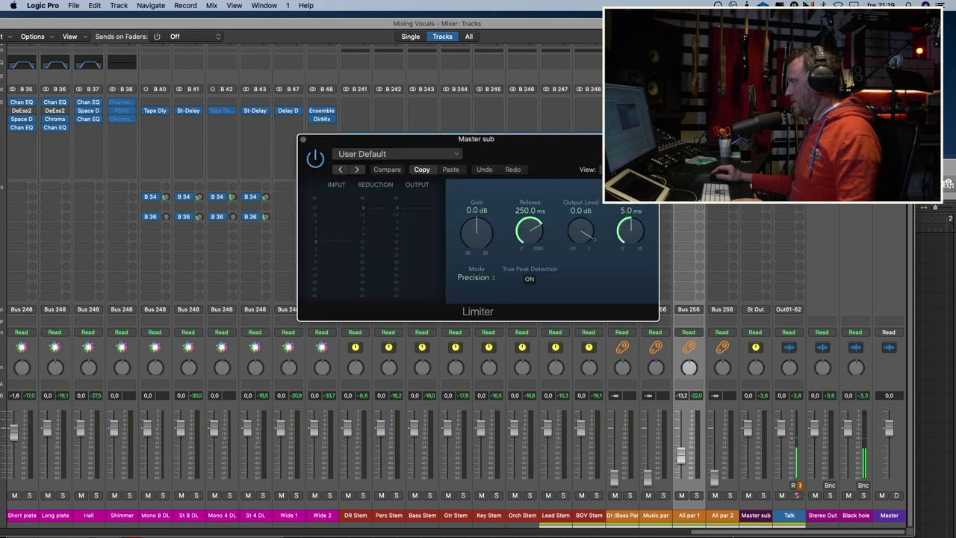
{"action": "key", "text": "space"}
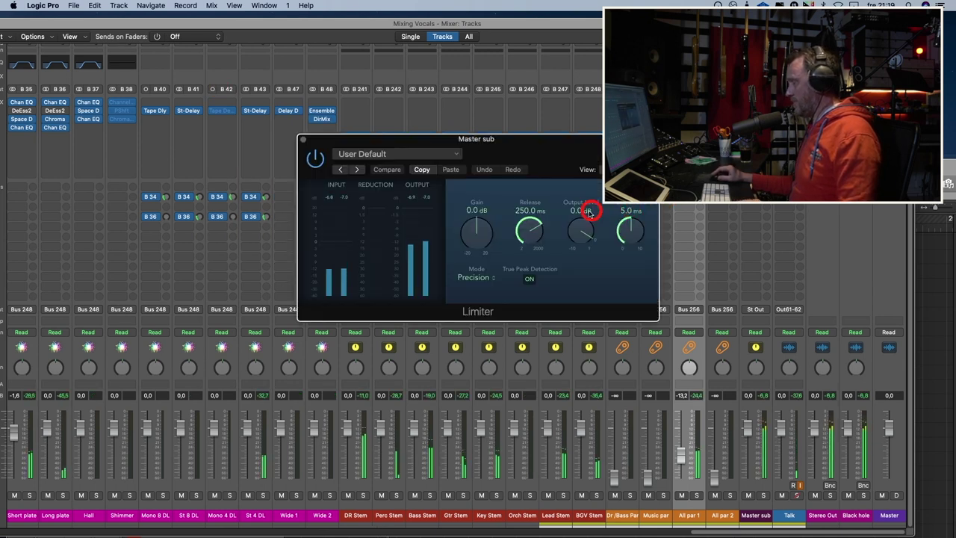